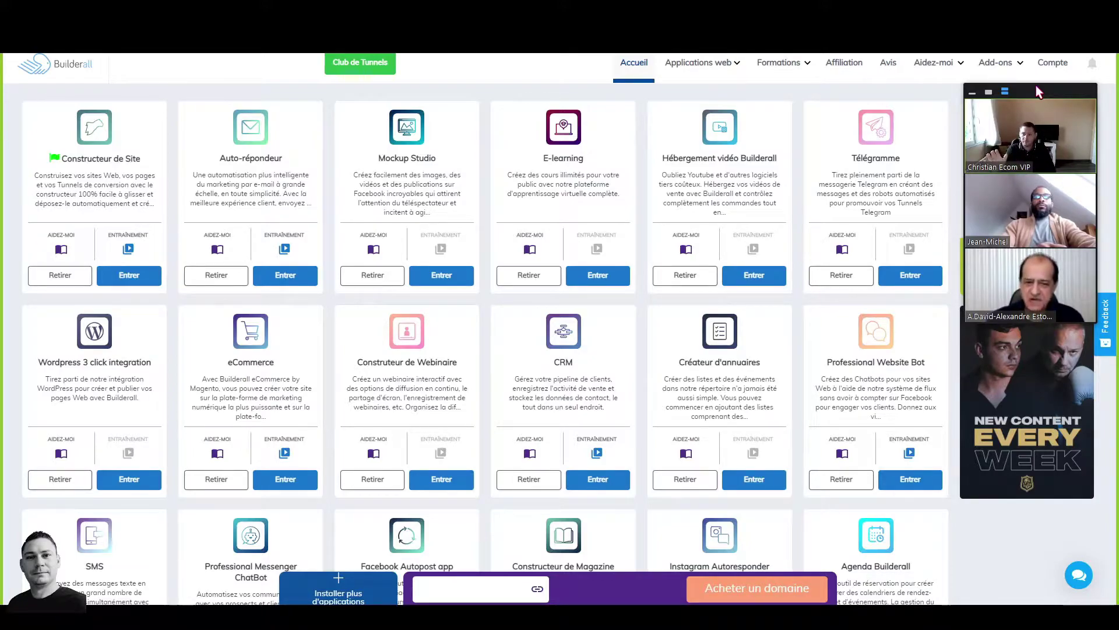
Step: Create the site 'Mon Site Web Cheetah' from the blank simple template in the website builder
click(130, 283)
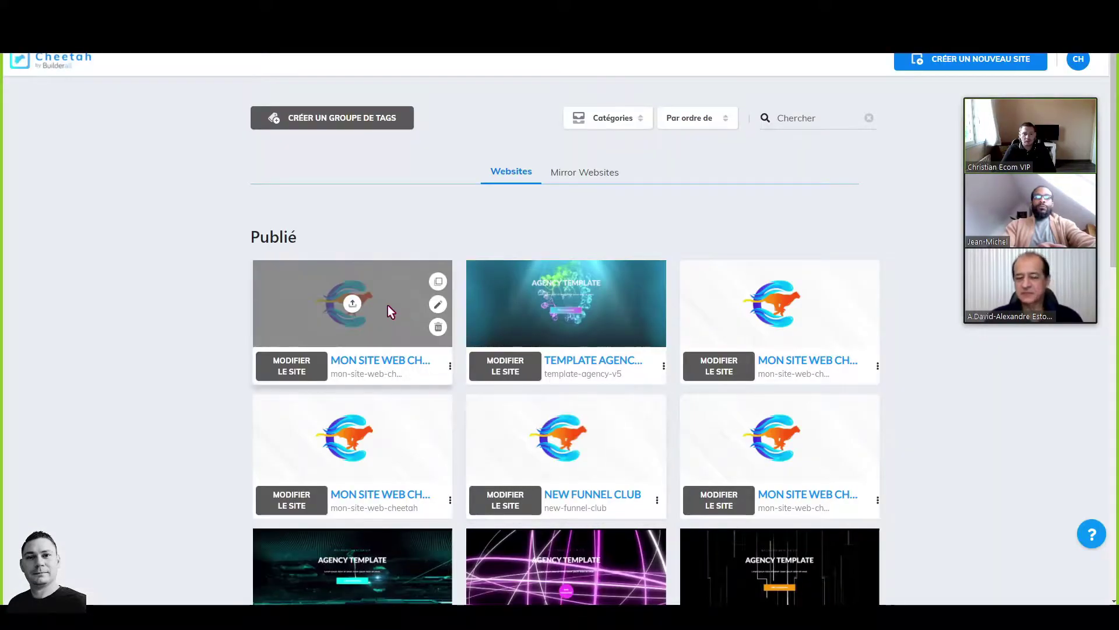
scroll(683, 407, down, 5)
click(799, 387)
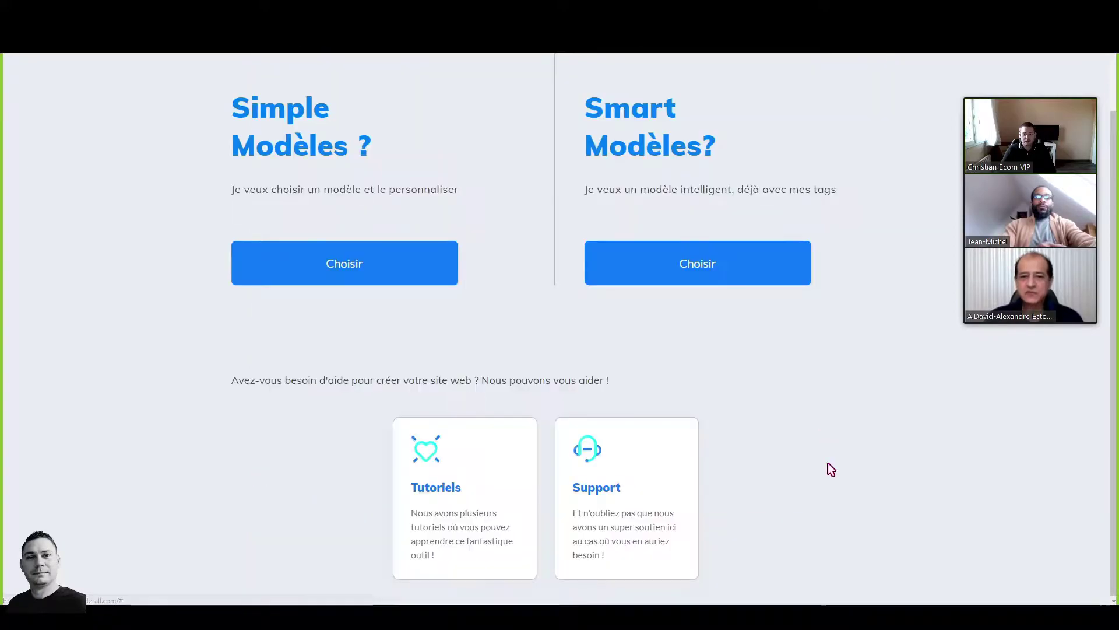
click(362, 268)
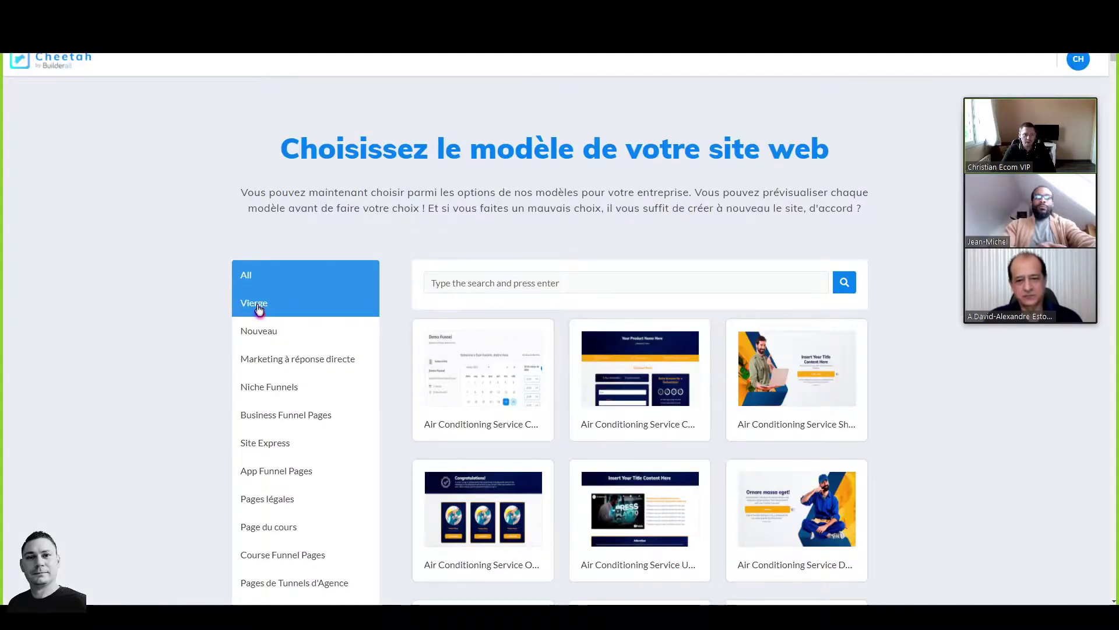
click(256, 303)
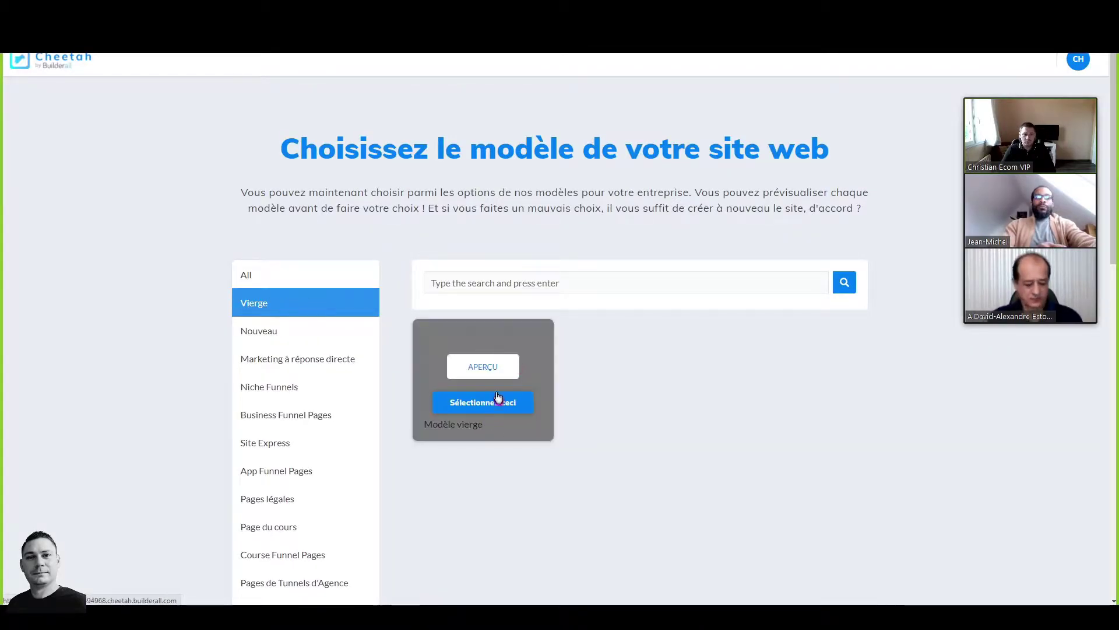
click(493, 407)
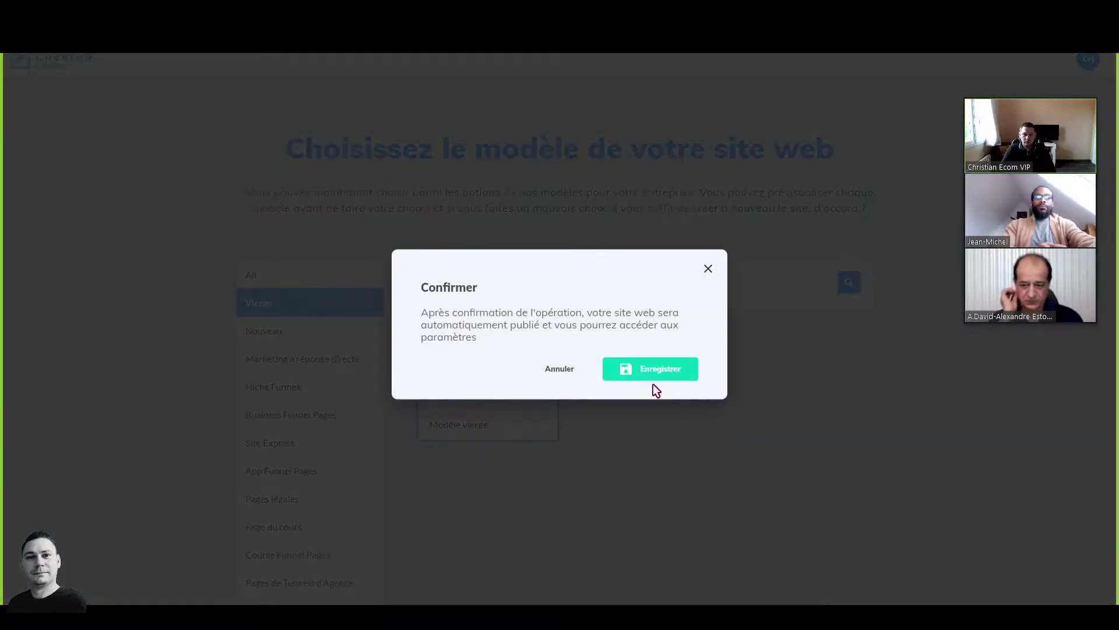
click(657, 373)
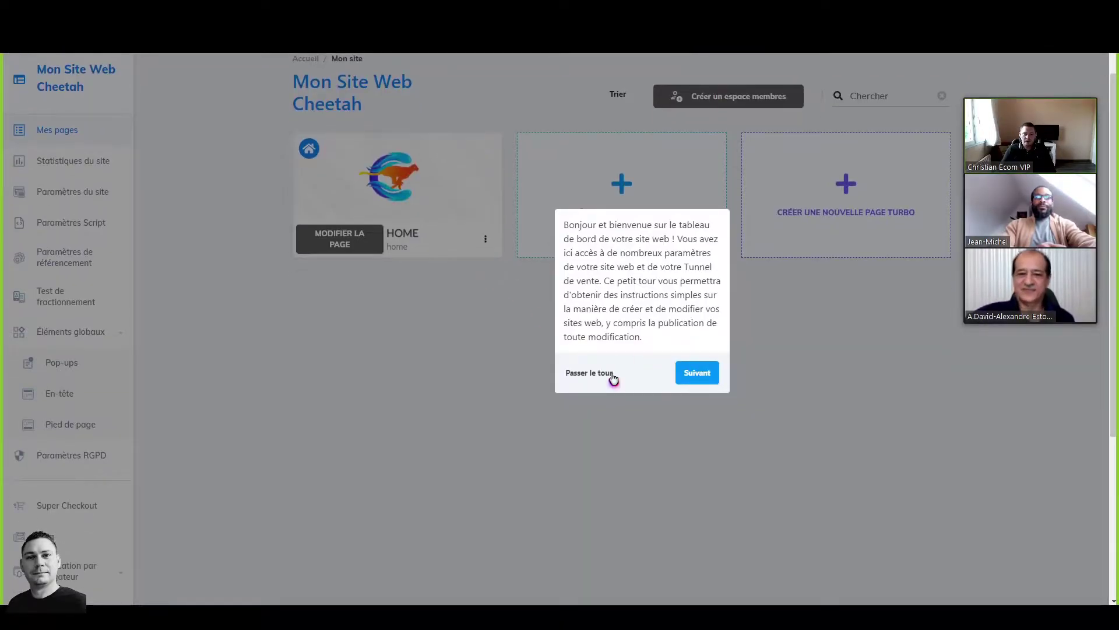
Step: Rename the HOME page to 'Inscription' in its page settings
click(609, 374)
click(486, 240)
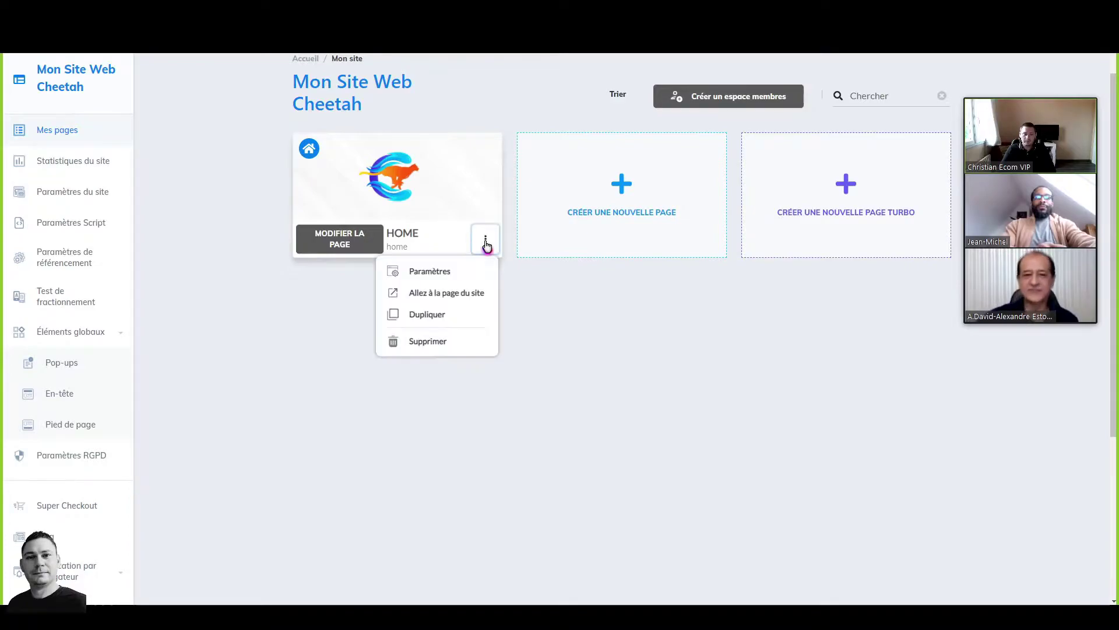
click(432, 271)
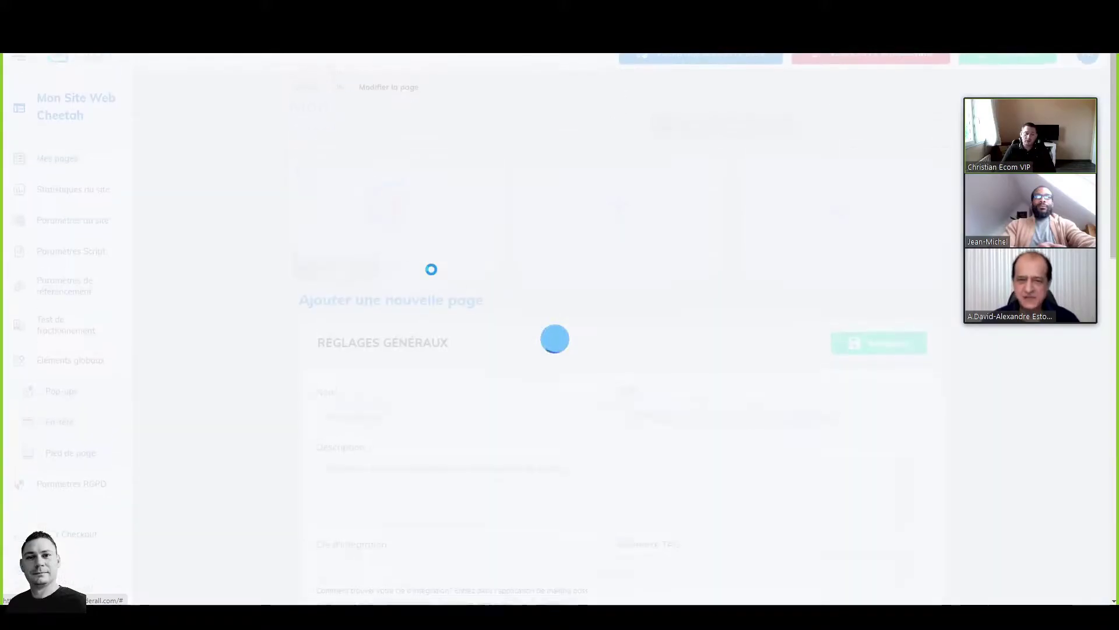
click(379, 239)
drag(379, 240, 315, 241)
text(Insc)
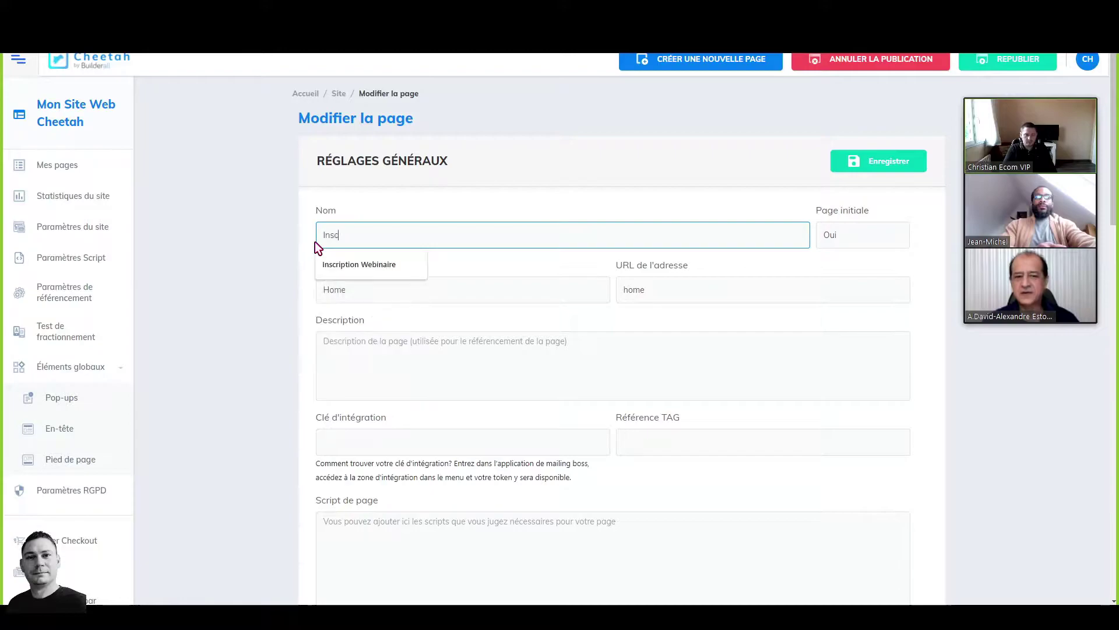
text(ription)
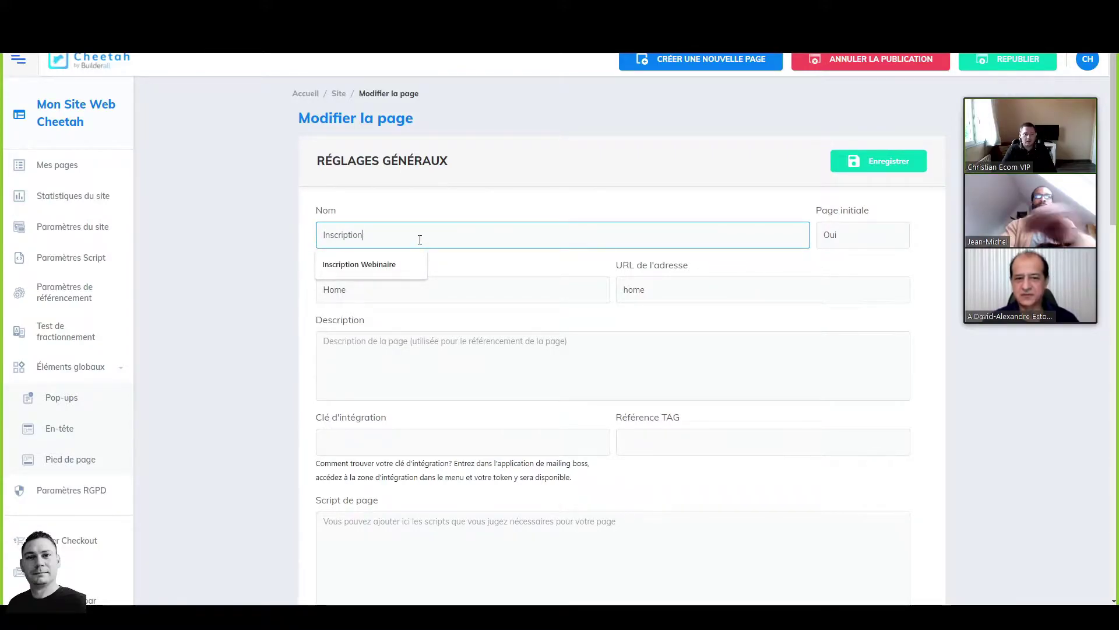
drag(418, 237, 292, 248)
key(ctrl+c)
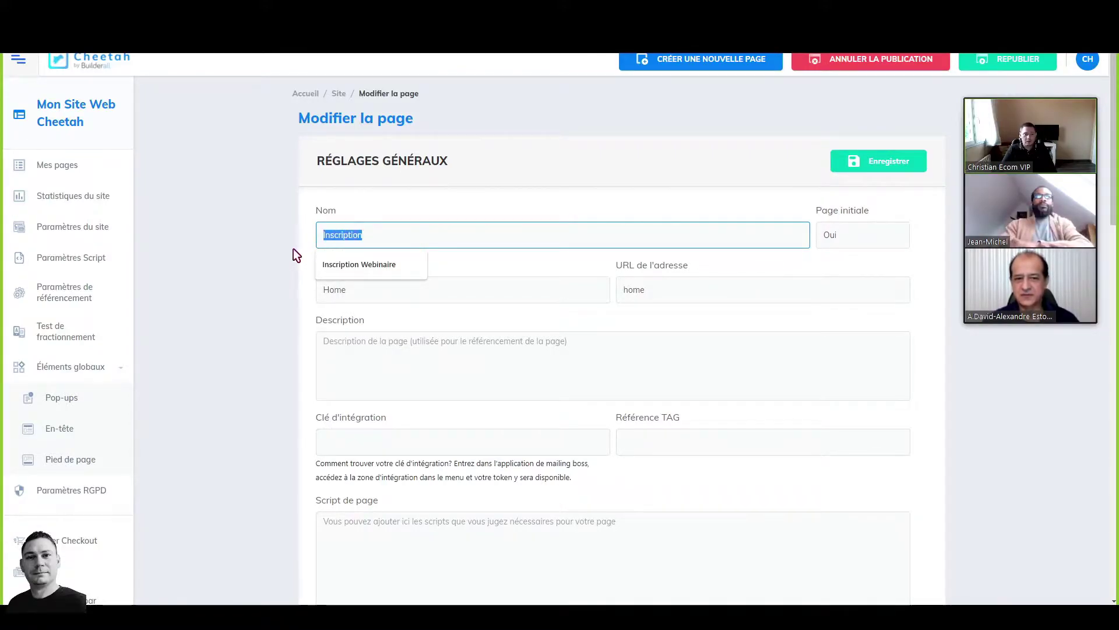
key(Right)
Step: Set the page title and address to 'Inscription' and save the settings
click(383, 301)
drag(382, 302, 312, 299)
key(ctrl+v)
click(680, 290)
drag(680, 291, 607, 291)
key(ctrl+v)
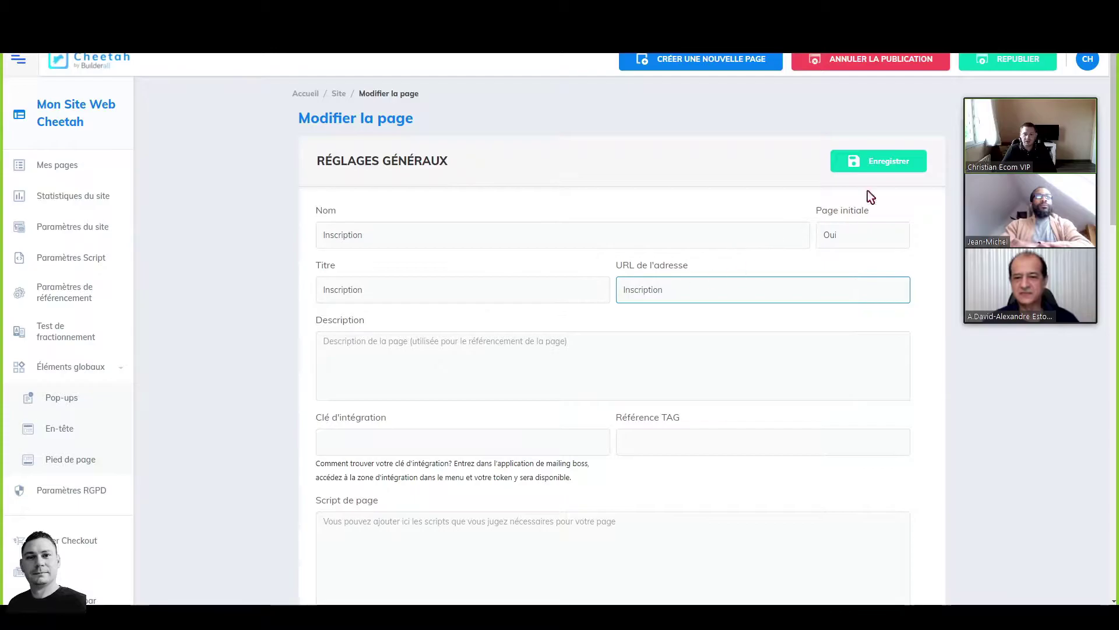
click(900, 163)
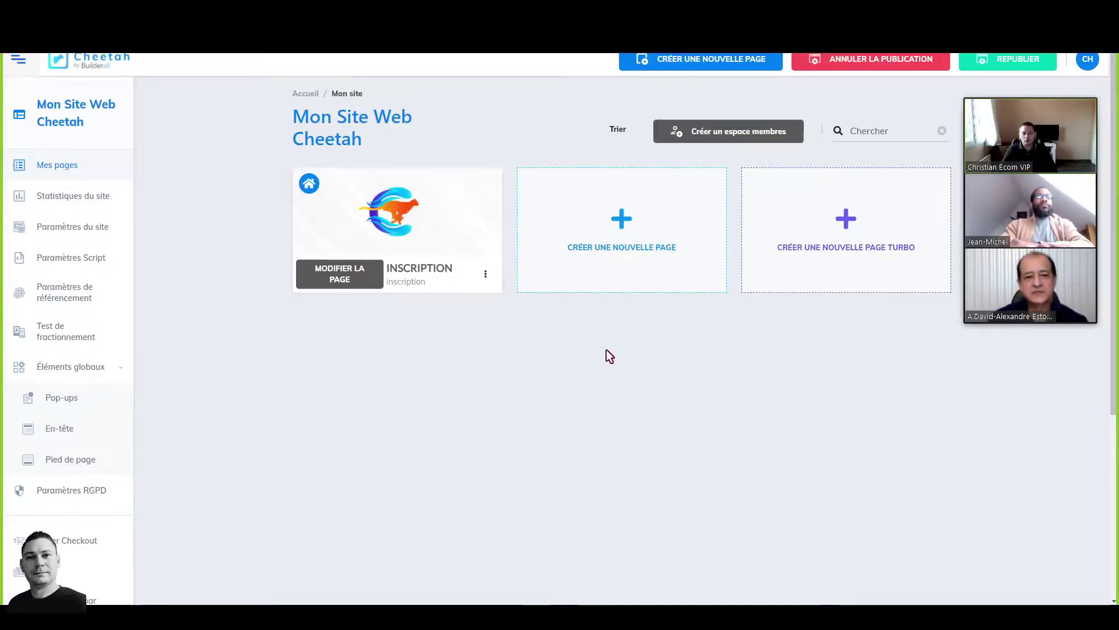
Step: Create a page named 'En attente confirmation', reuse the name as its title, and save
click(617, 239)
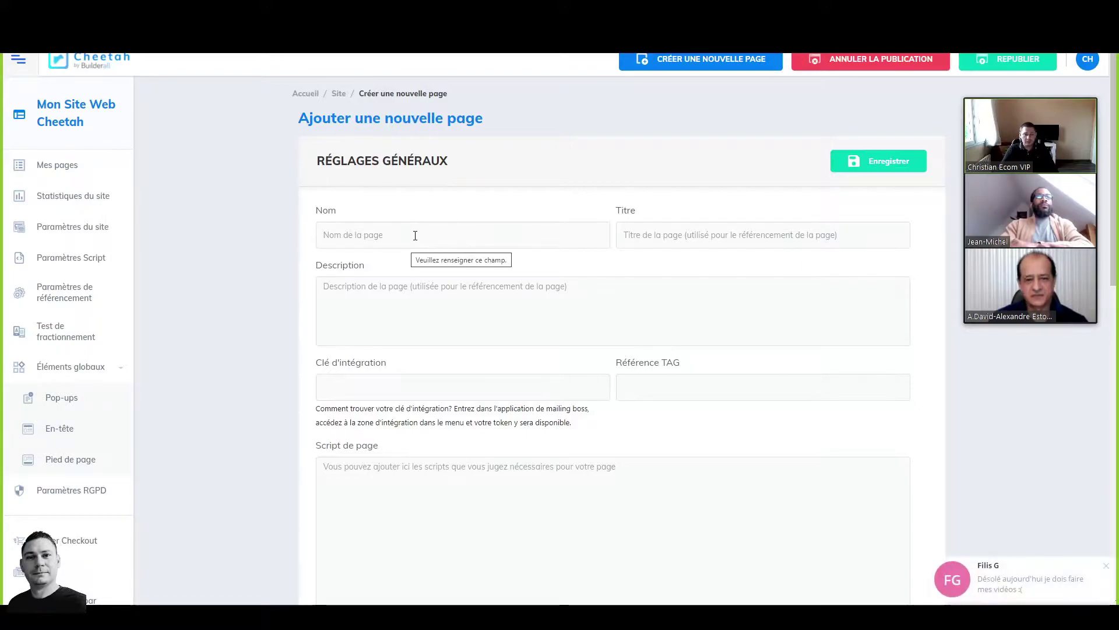
click(415, 235)
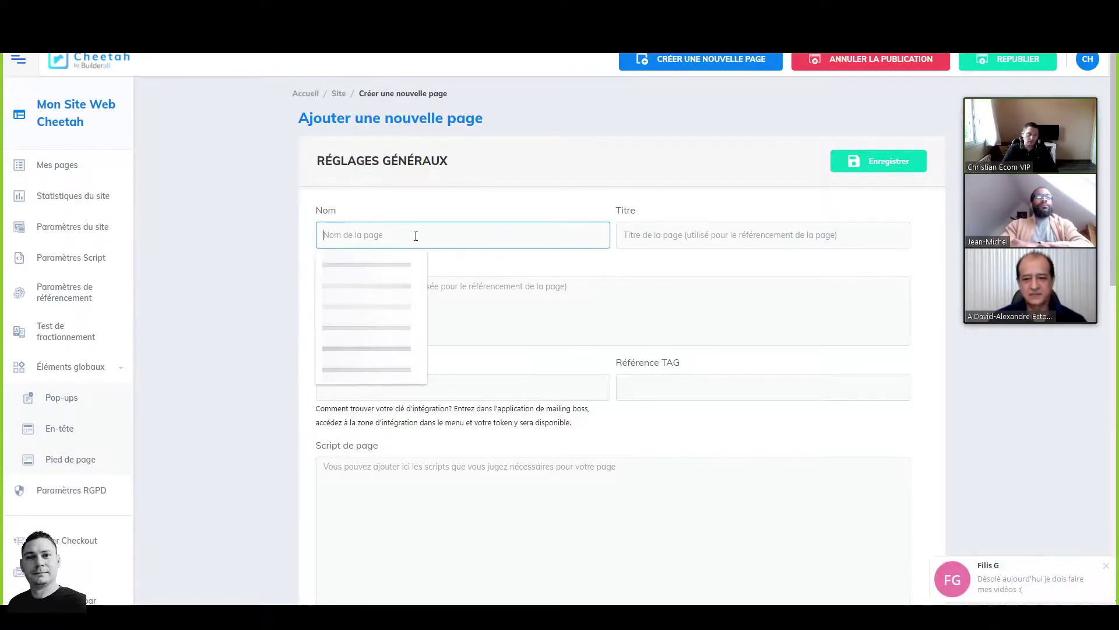
text(En attente )
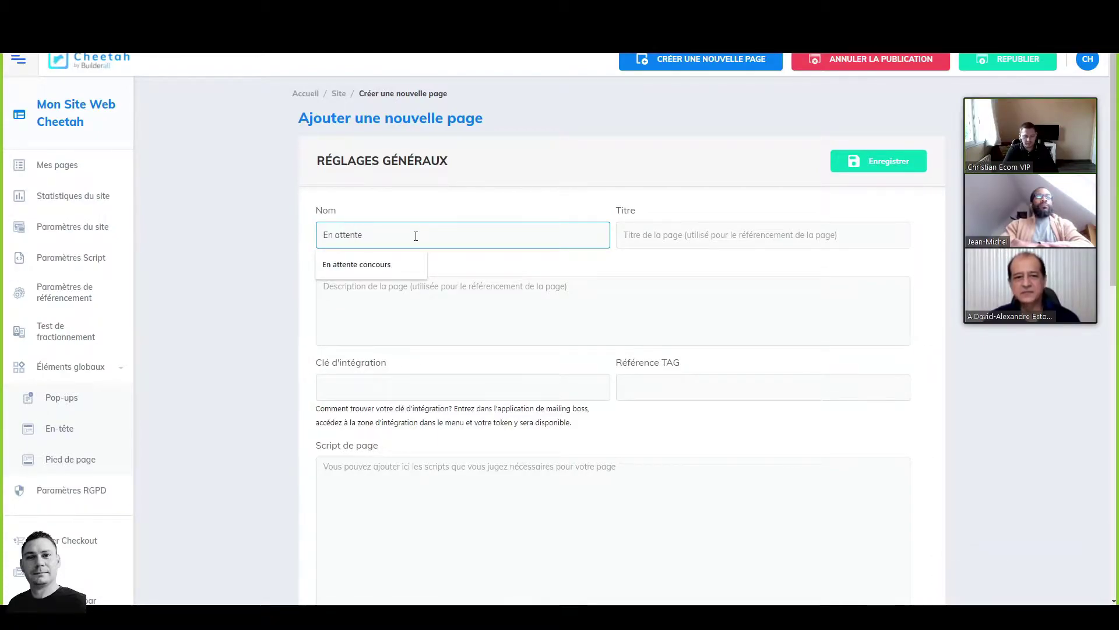
text(confirmation)
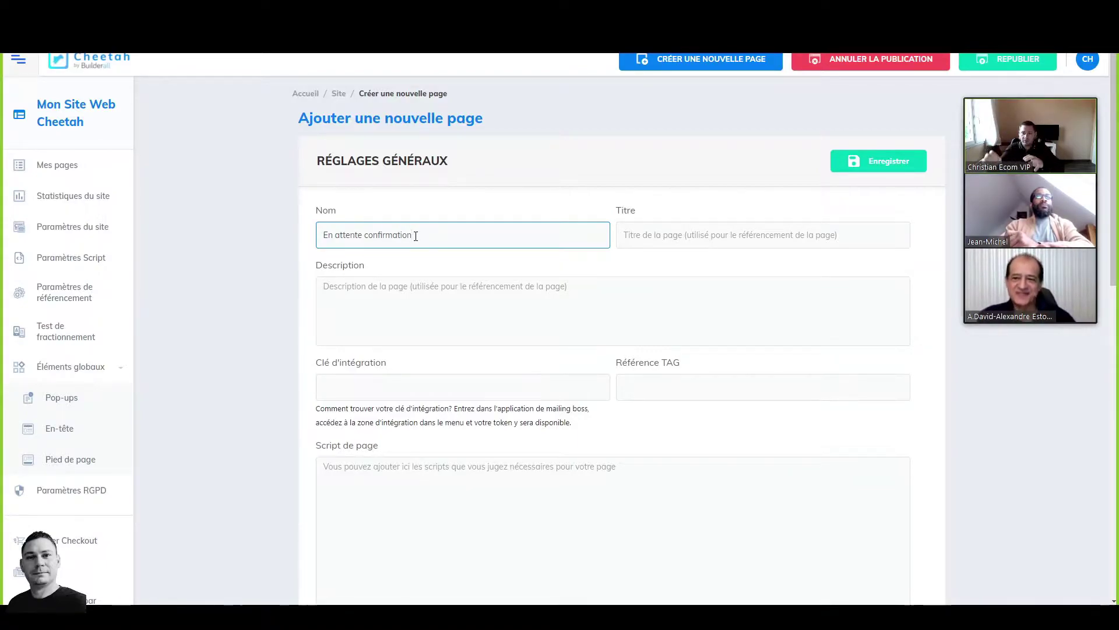
drag(416, 236, 321, 243)
key(ctrl+c)
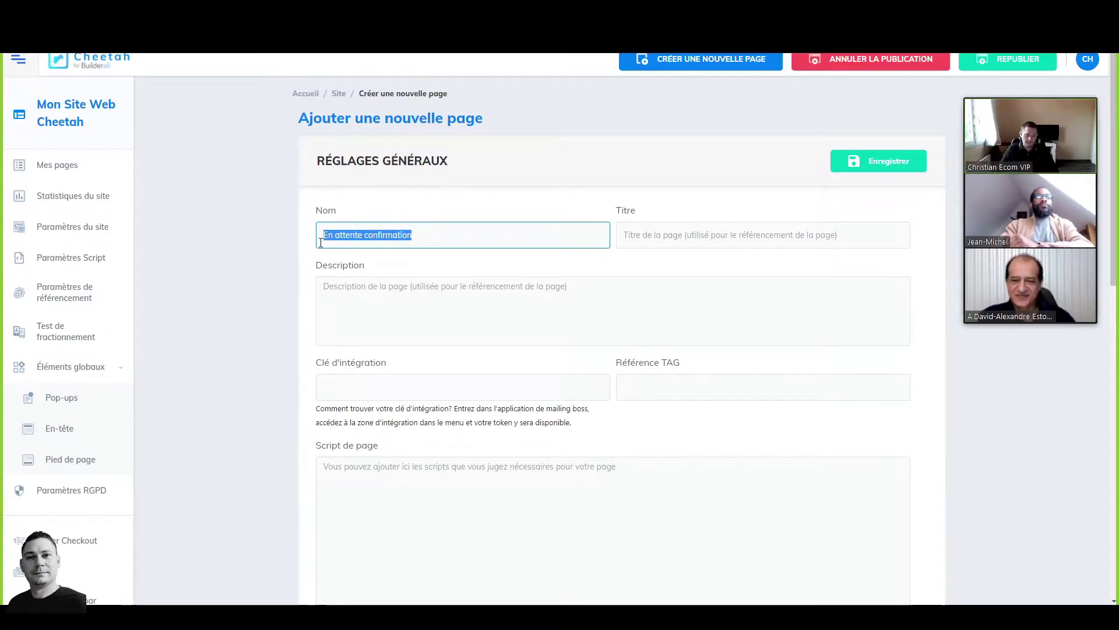
click(695, 240)
key(ctrl+v)
click(863, 169)
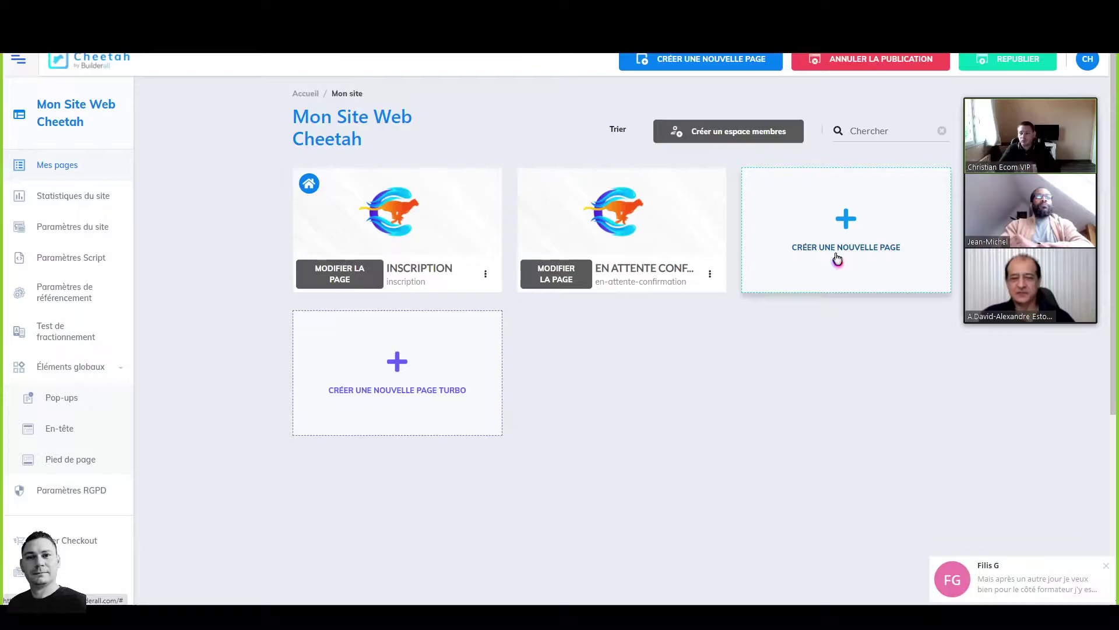
Step: Create a page named 'Ebook' with 'Ebook' as its title and save it
click(838, 256)
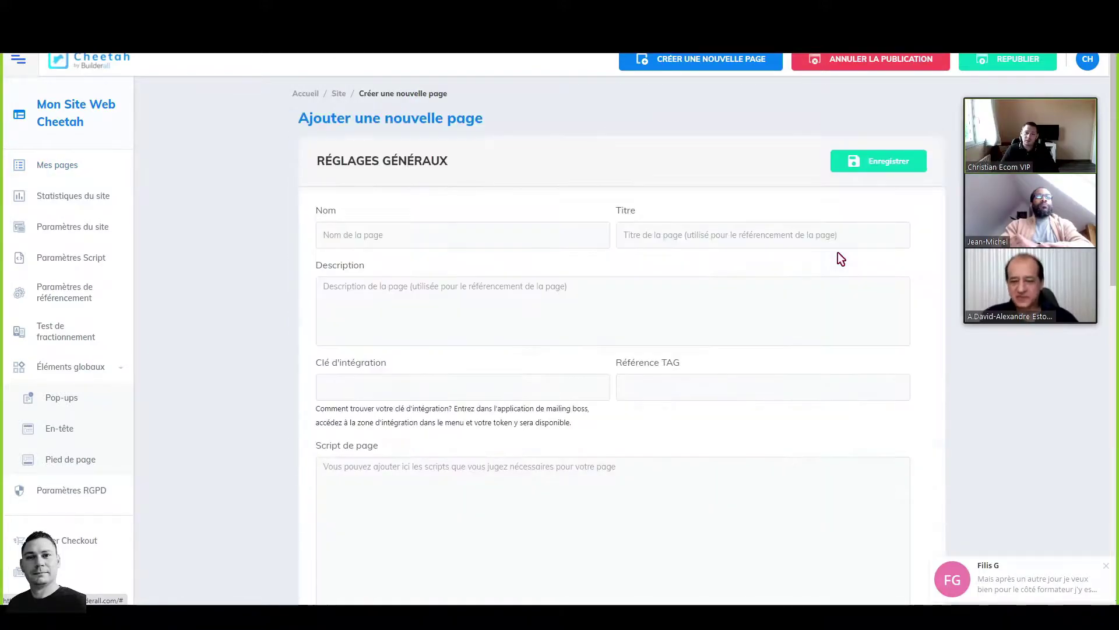
click(423, 244)
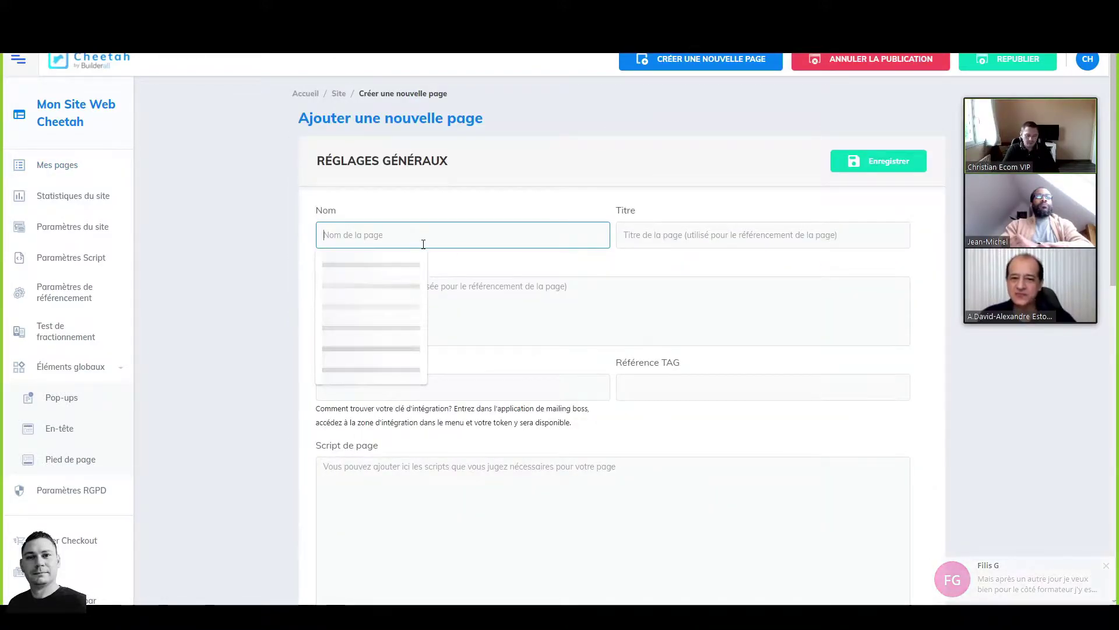
text(Ebook)
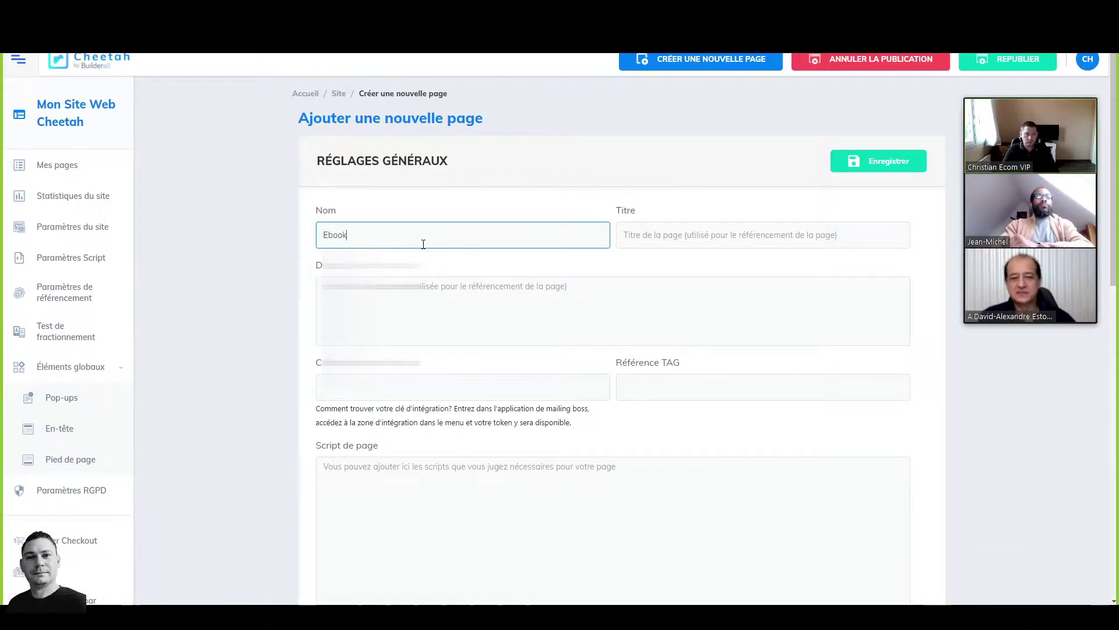
drag(422, 242, 312, 240)
key(ctrl+c)
click(678, 240)
key(ctrl+v)
click(659, 263)
click(886, 163)
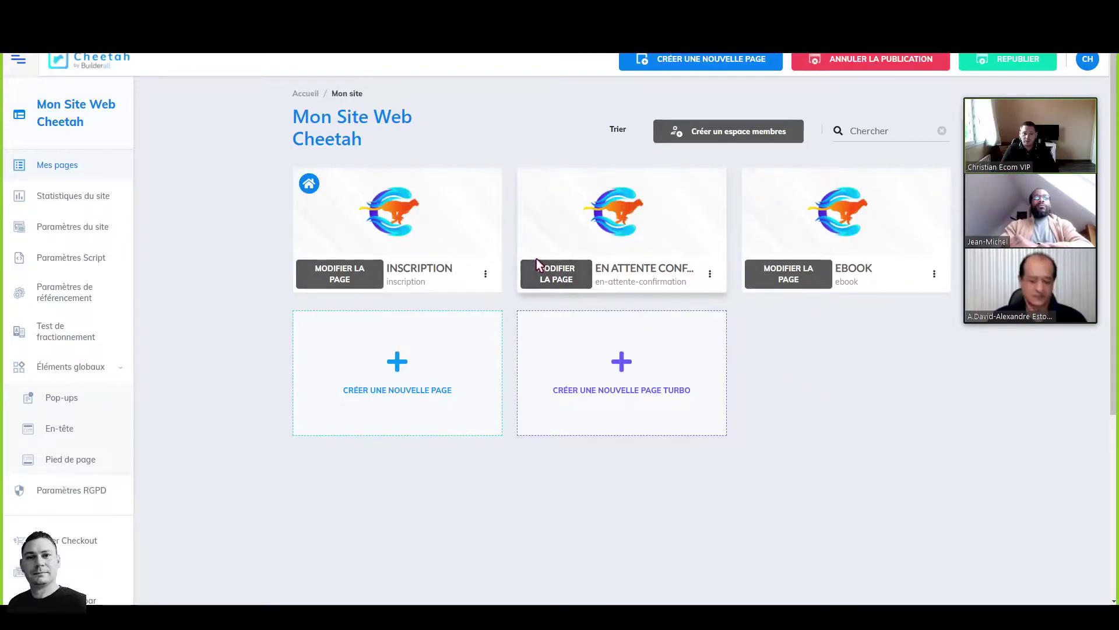
Step: Add a blank panel to the En attente confirmation page and change its heading to 'En attente'
click(566, 284)
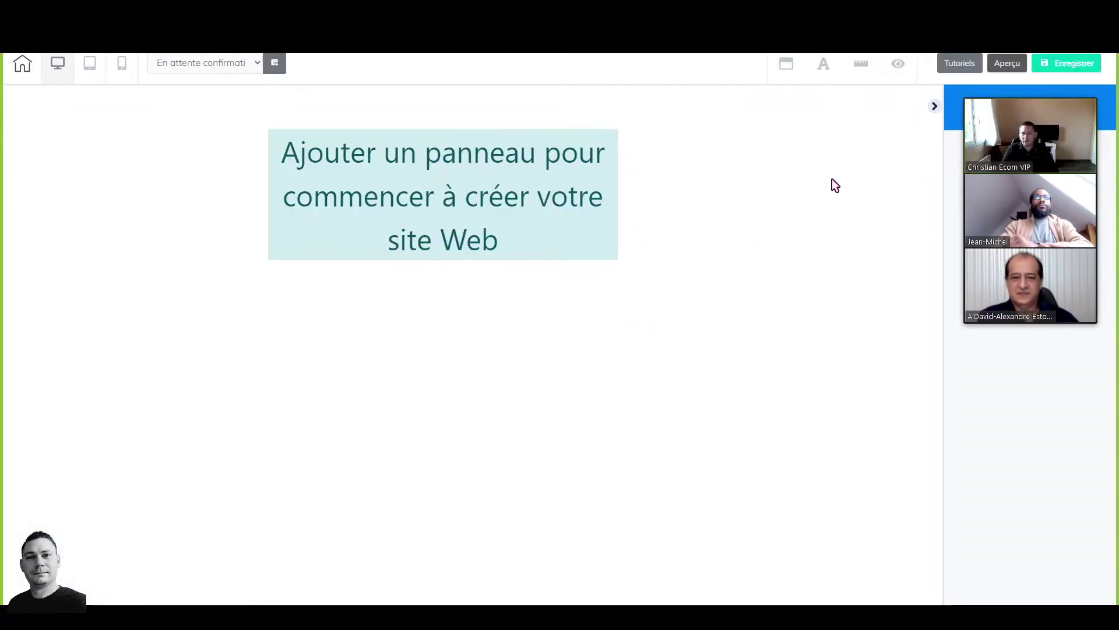
drag(1032, 94, 74, 134)
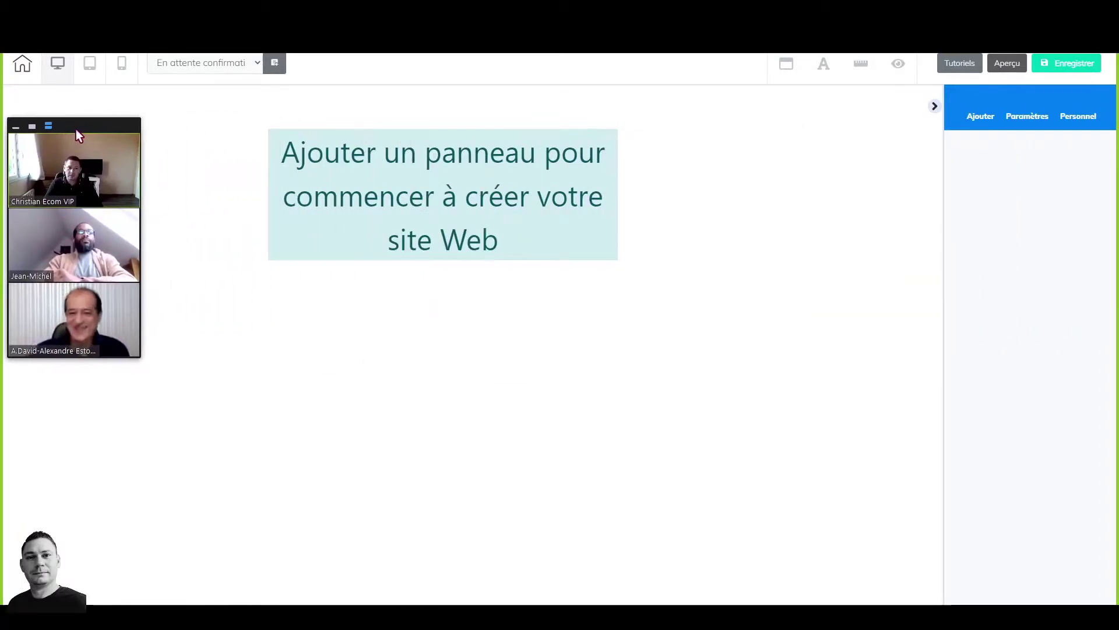
click(981, 116)
click(995, 153)
click(1026, 223)
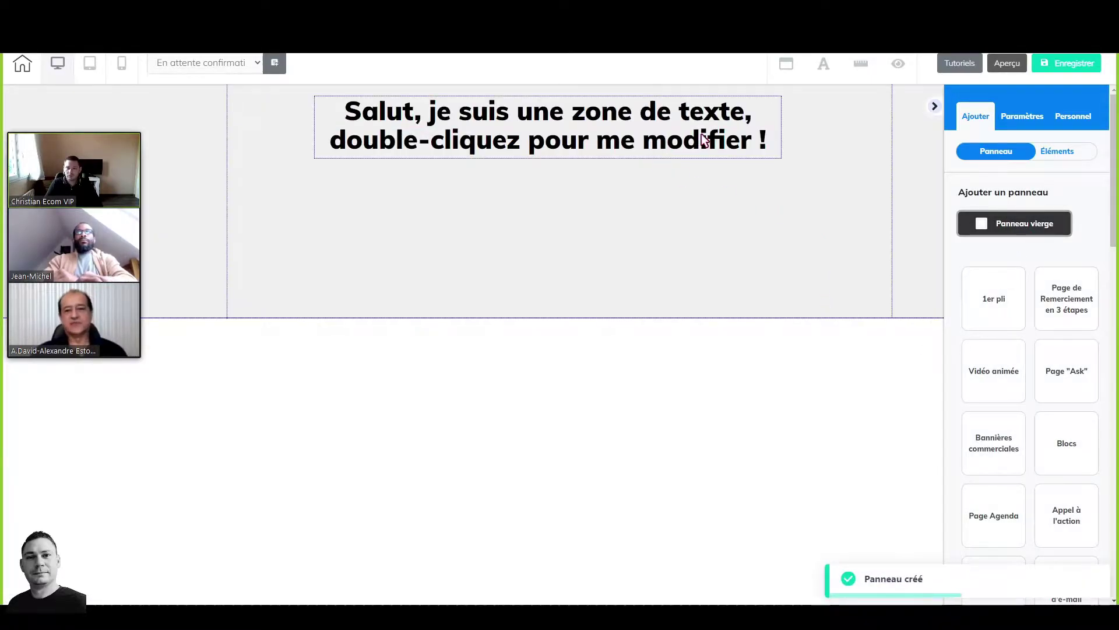
click(752, 143)
double_click(768, 146)
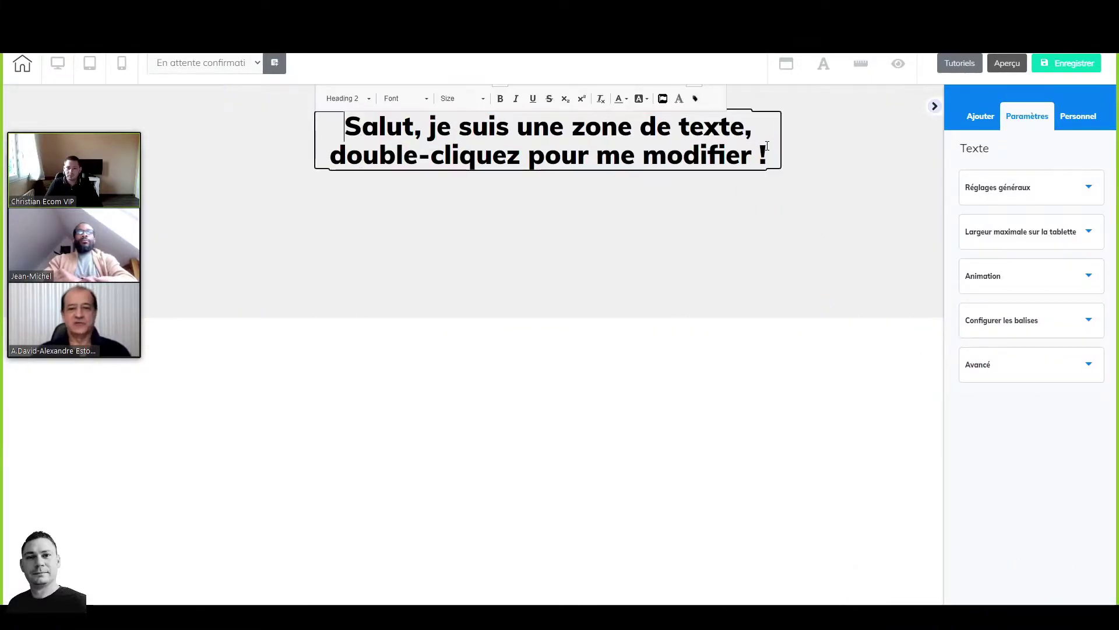
key(ctrl+a)
text(E)
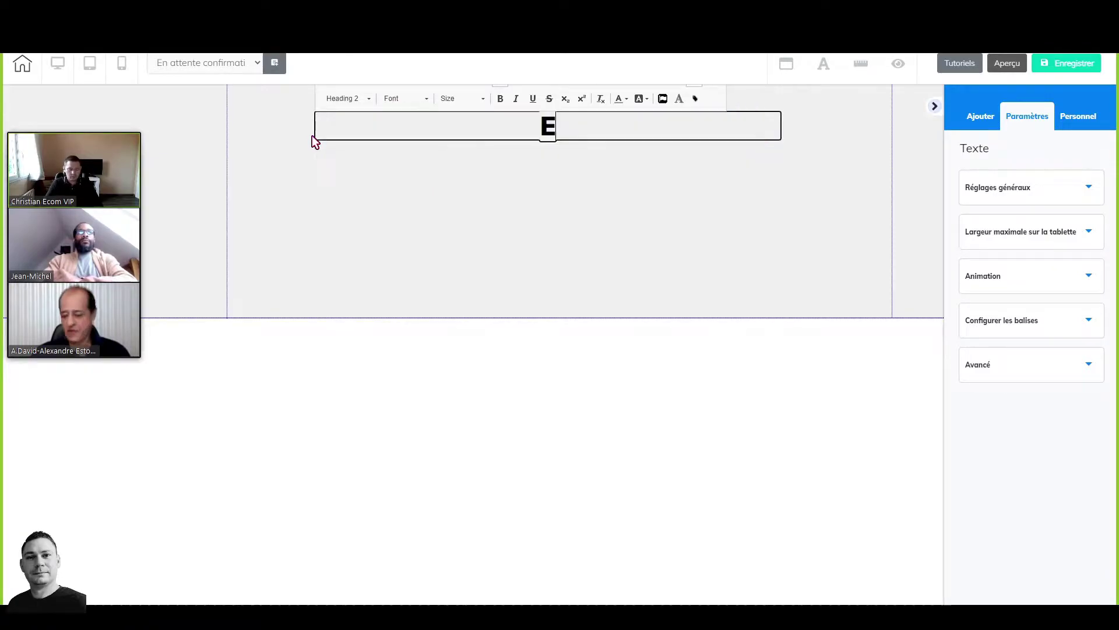
text(n attente)
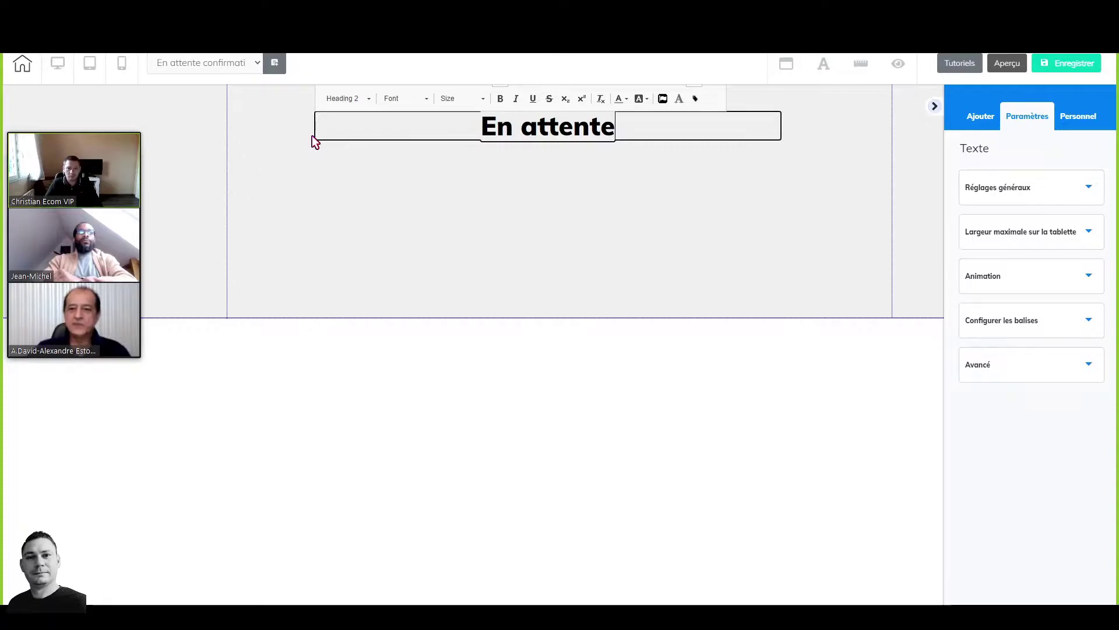
click(631, 246)
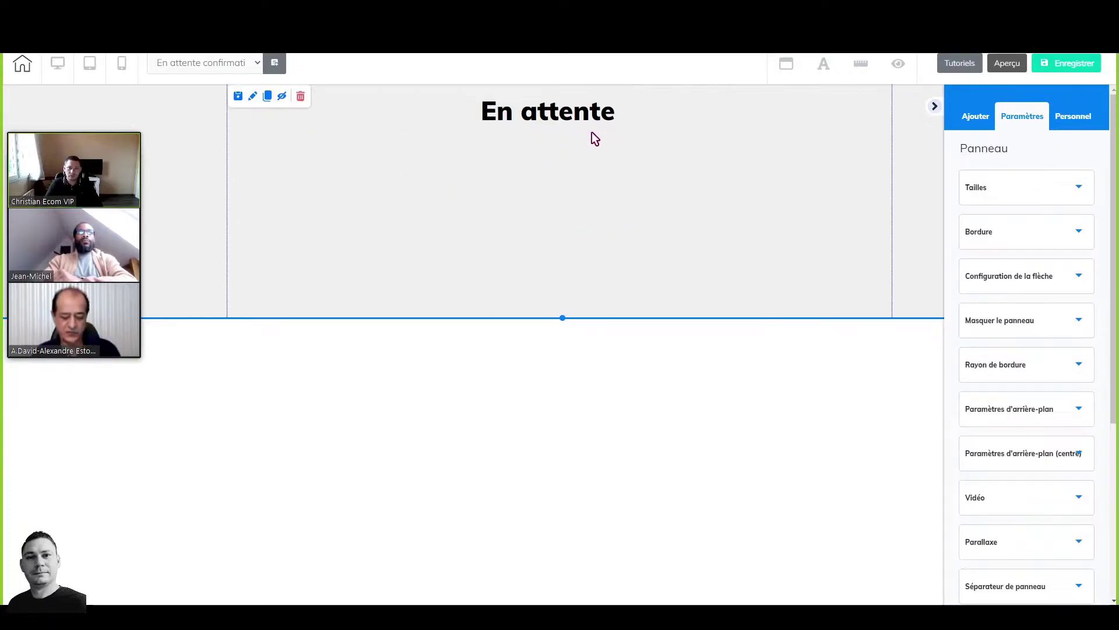
Step: Save the page and publish the site
click(1078, 67)
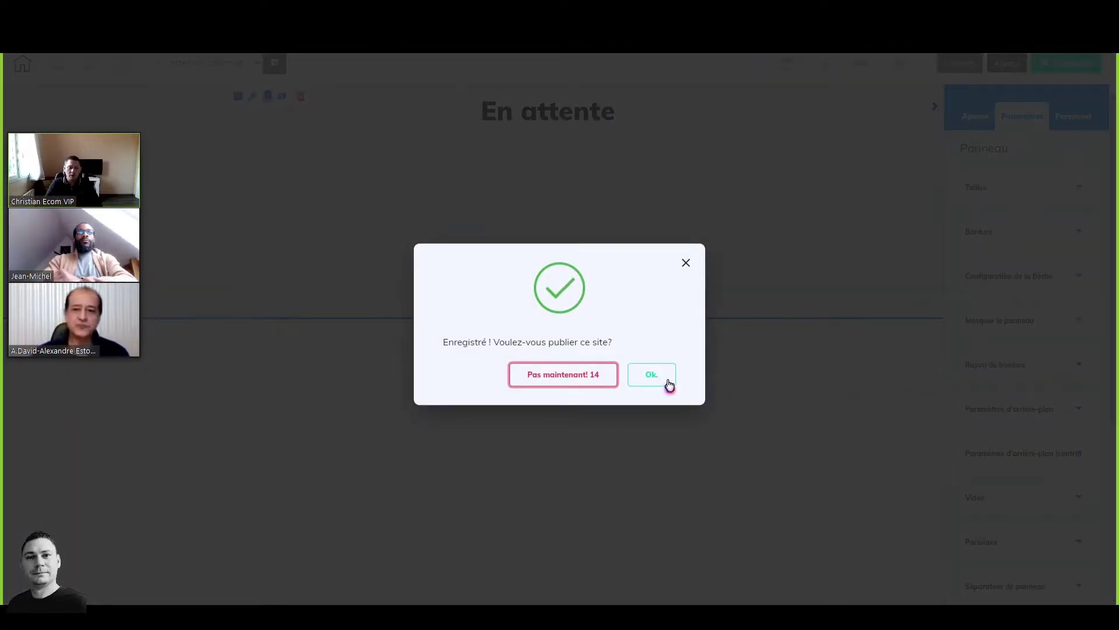
click(669, 385)
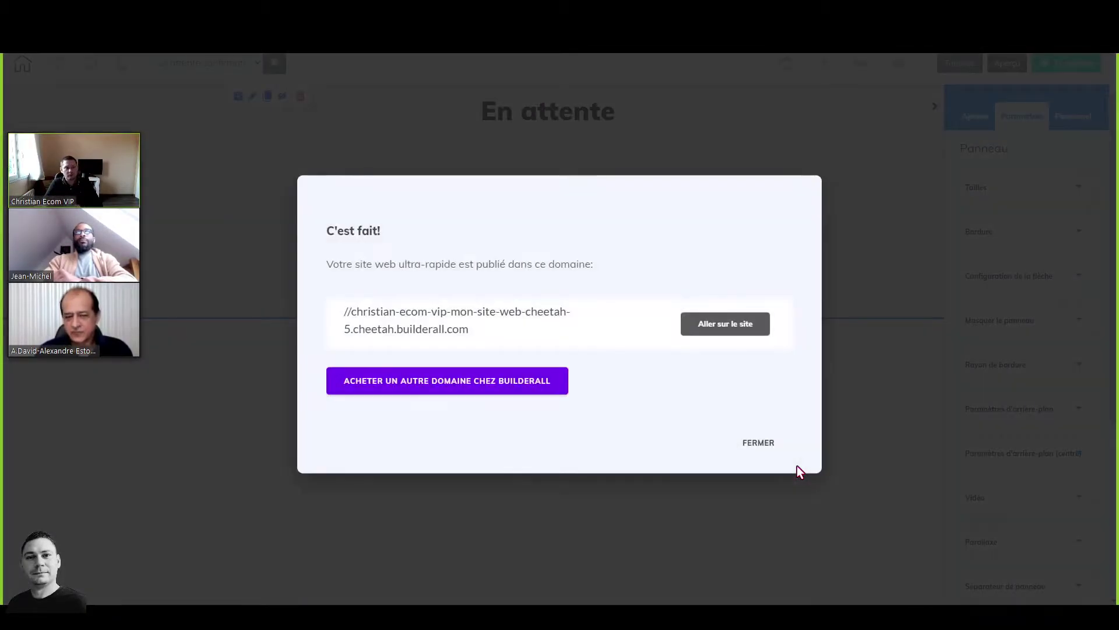
click(756, 444)
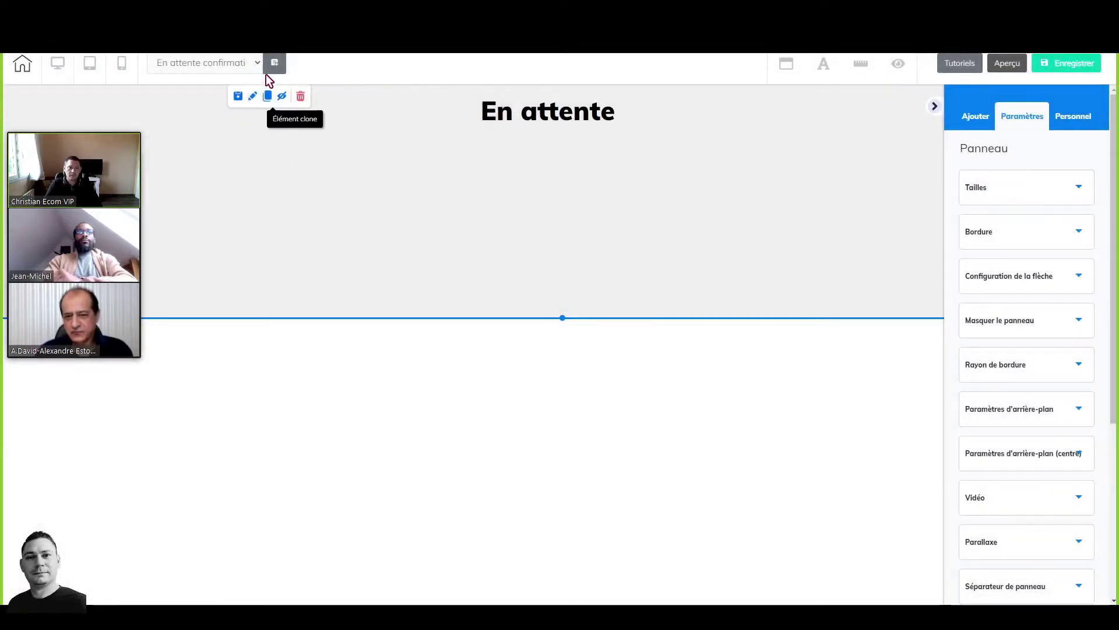
click(254, 62)
Step: Switch to the Ebook page and add a blank panel headed 'Ebook'
click(215, 106)
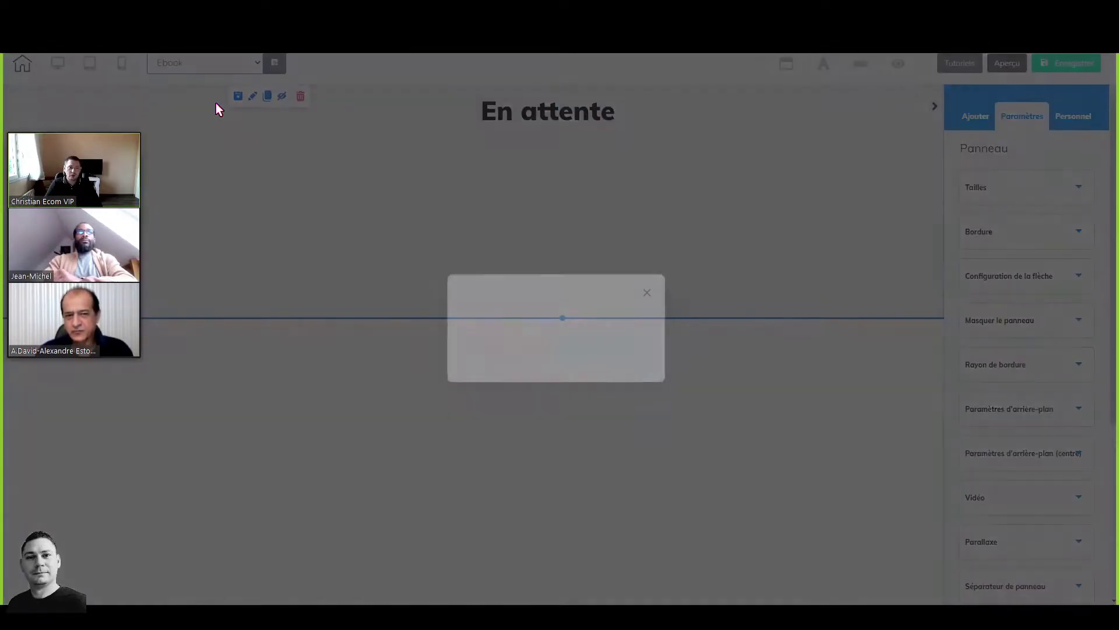
click(615, 361)
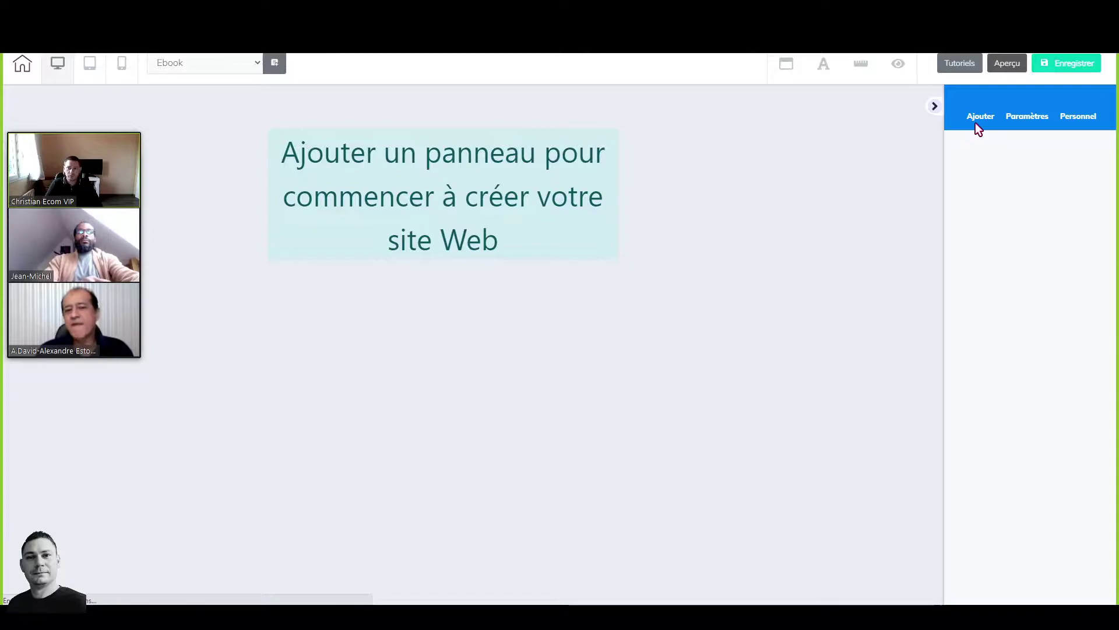
click(977, 120)
click(990, 151)
click(1010, 229)
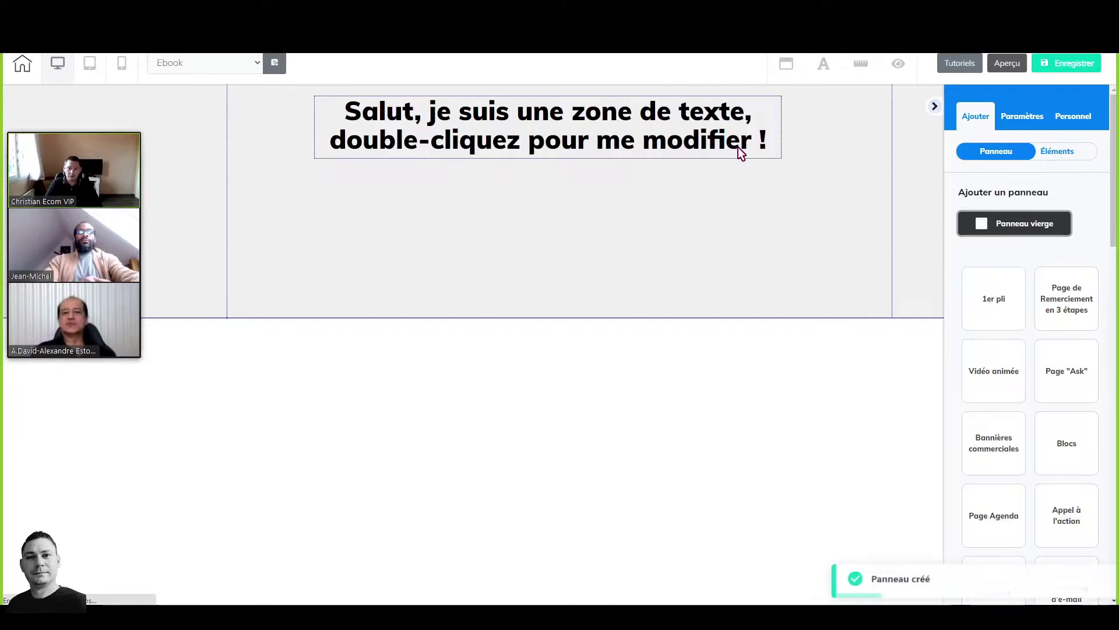
double_click(769, 145)
drag(770, 145, 337, 124)
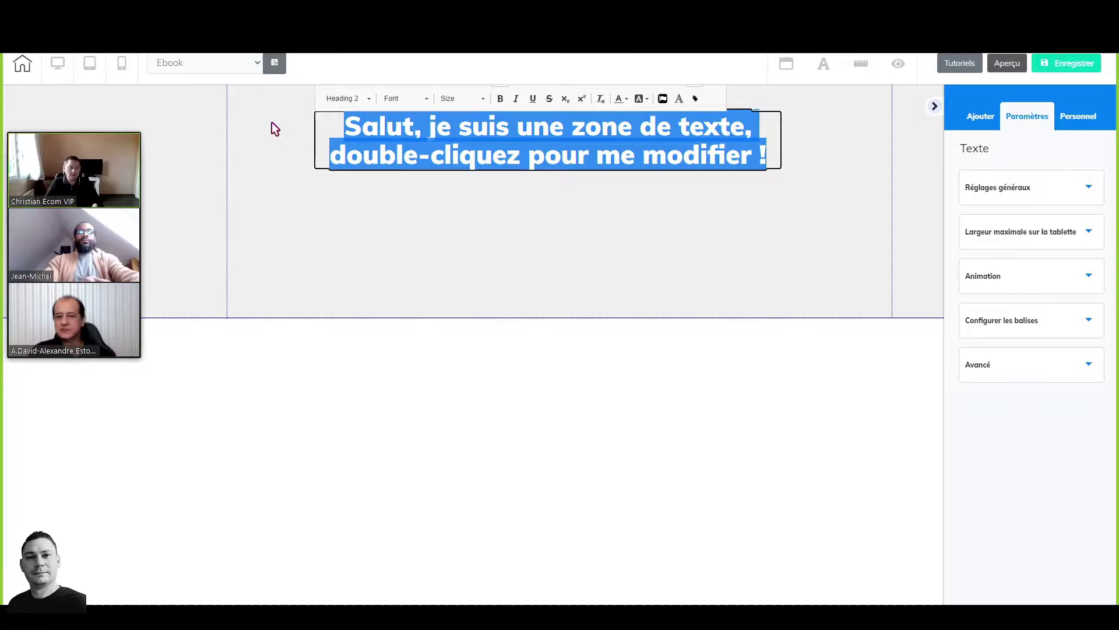
text(Ebook)
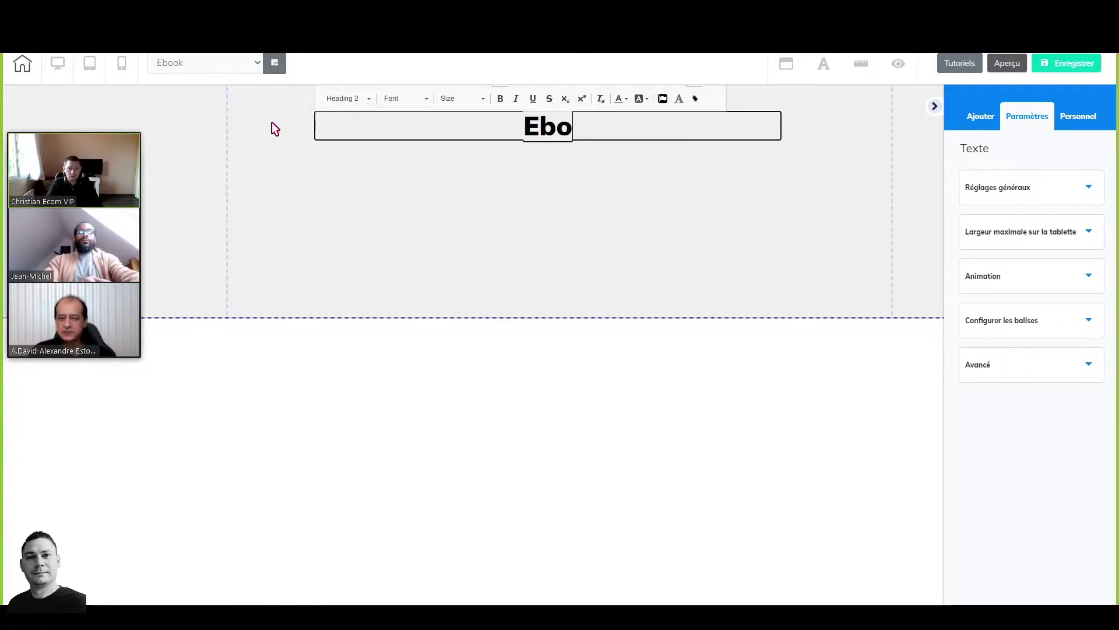
Step: Place a 'Register Now' button under the Ebook heading
click(975, 116)
click(1053, 153)
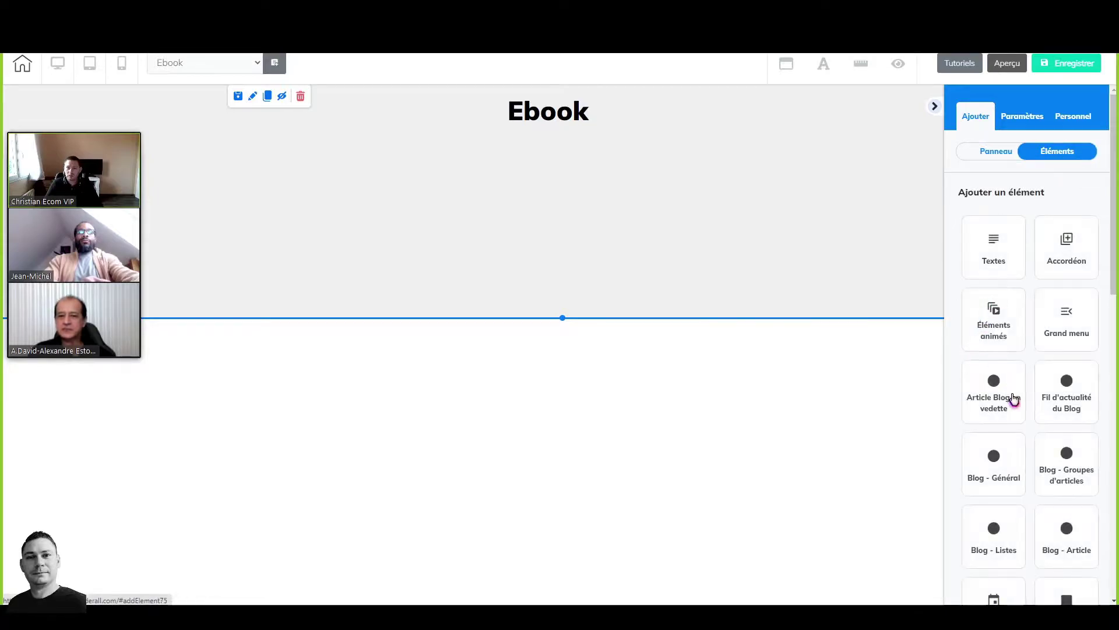
scroll(1012, 396, down, 4)
click(1009, 400)
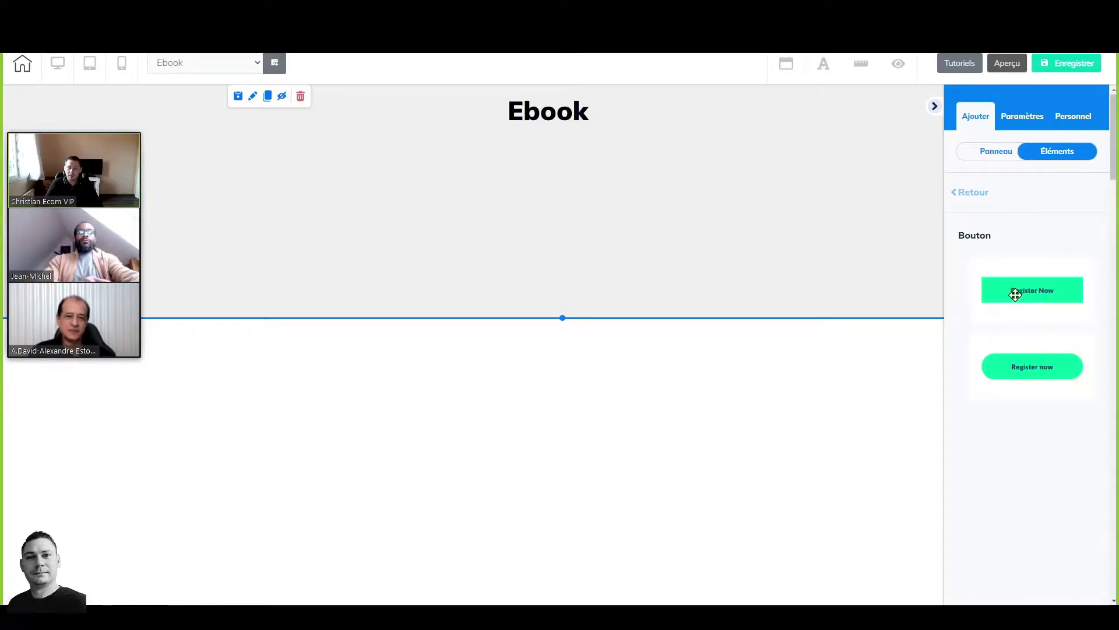
drag(1033, 292, 577, 232)
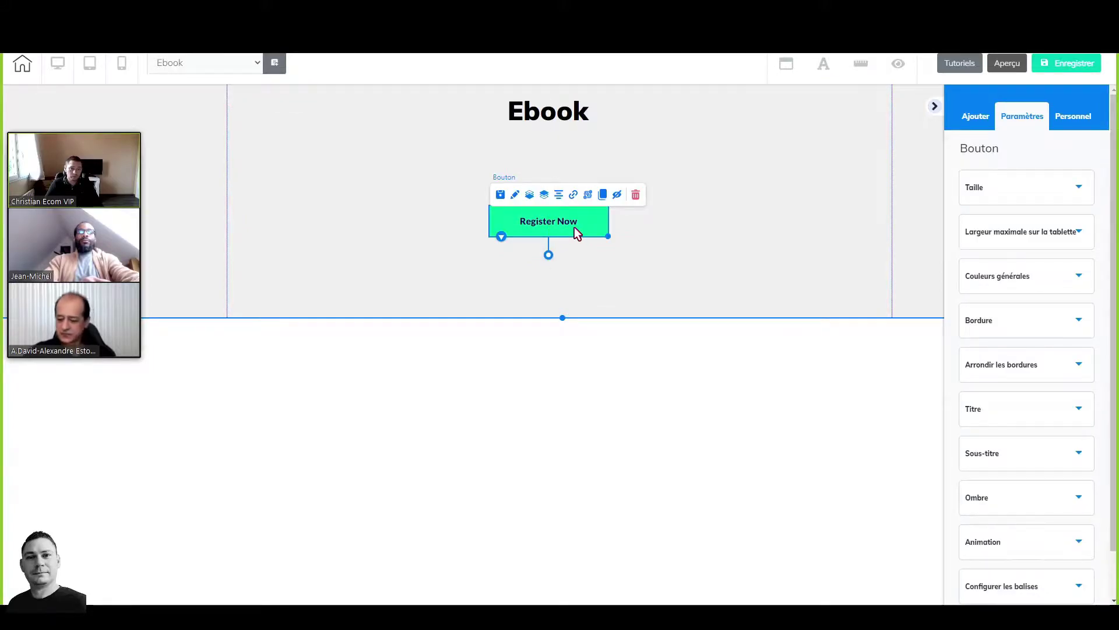
Step: Save and republish the site, then return to the Builderall dashboard
click(1056, 64)
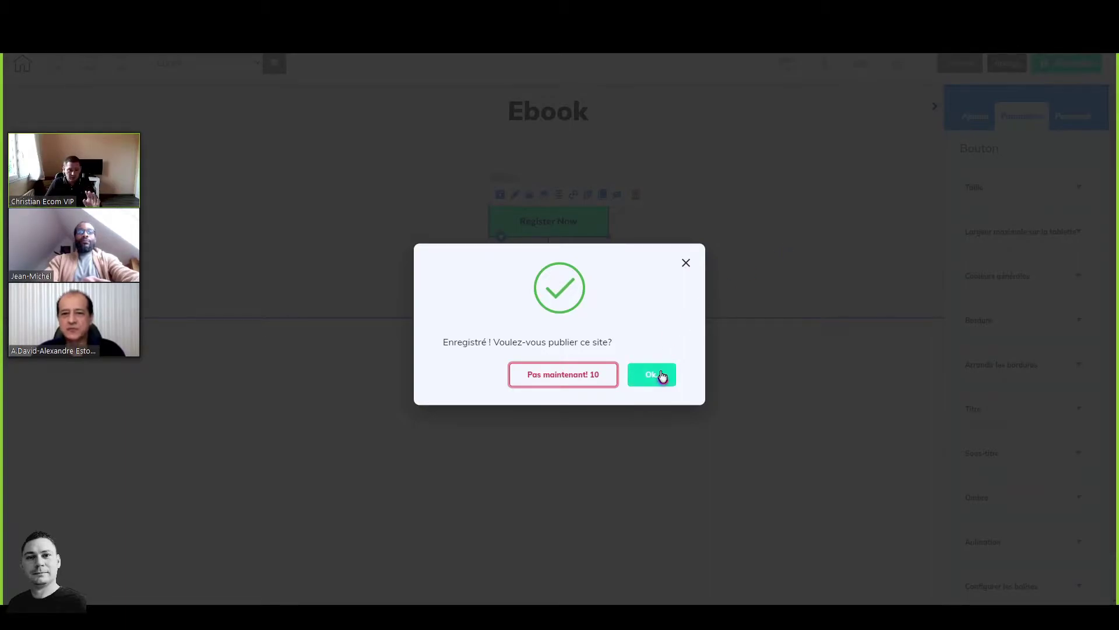
click(663, 375)
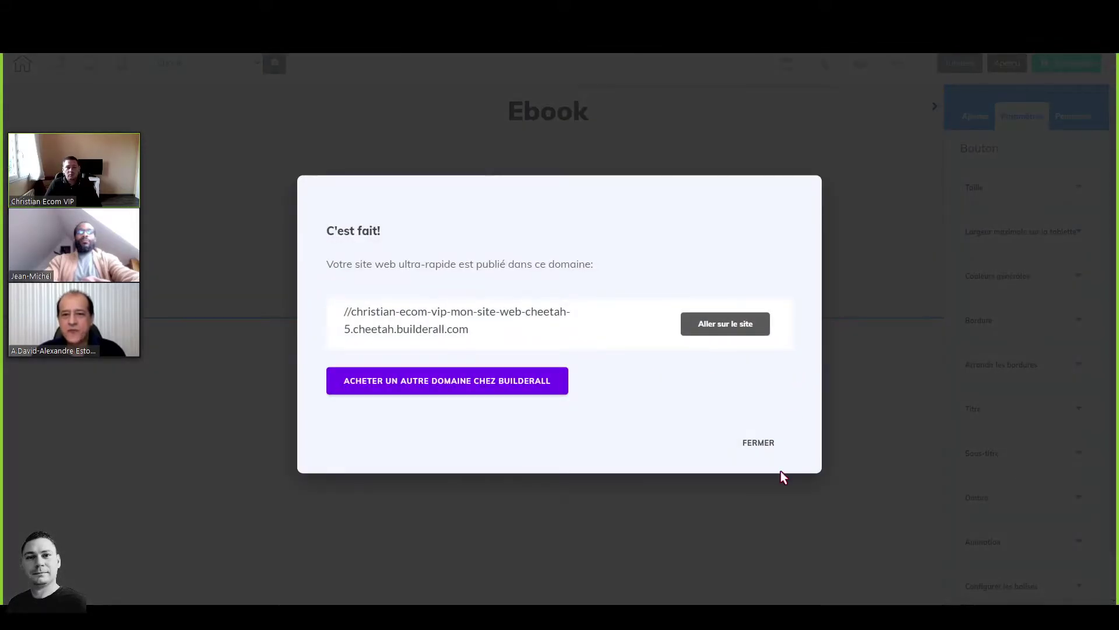
click(761, 448)
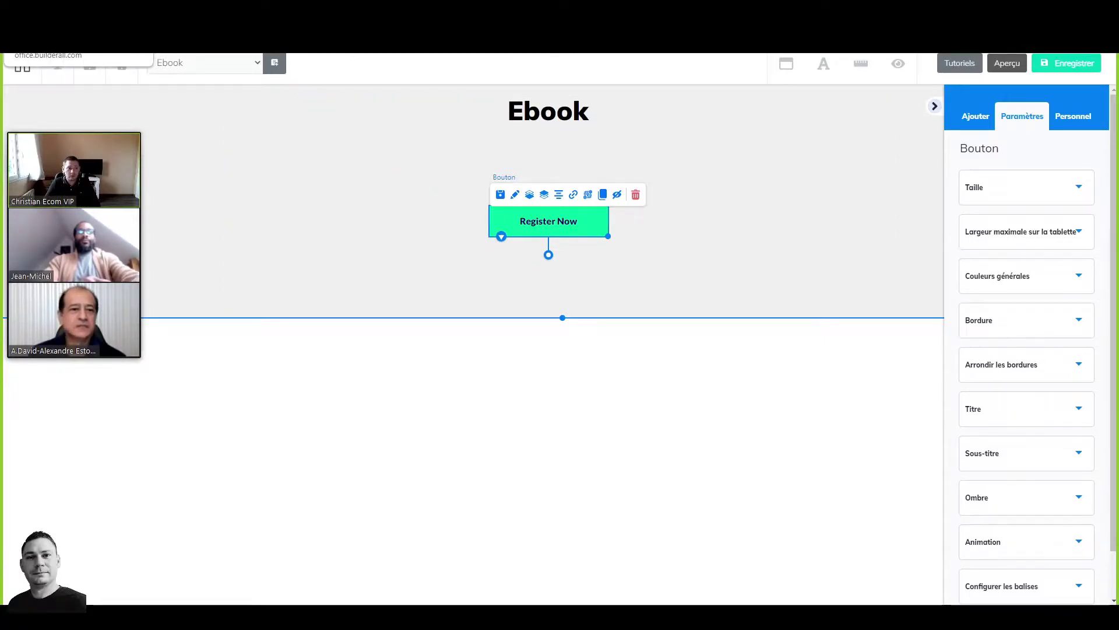
click(76, 44)
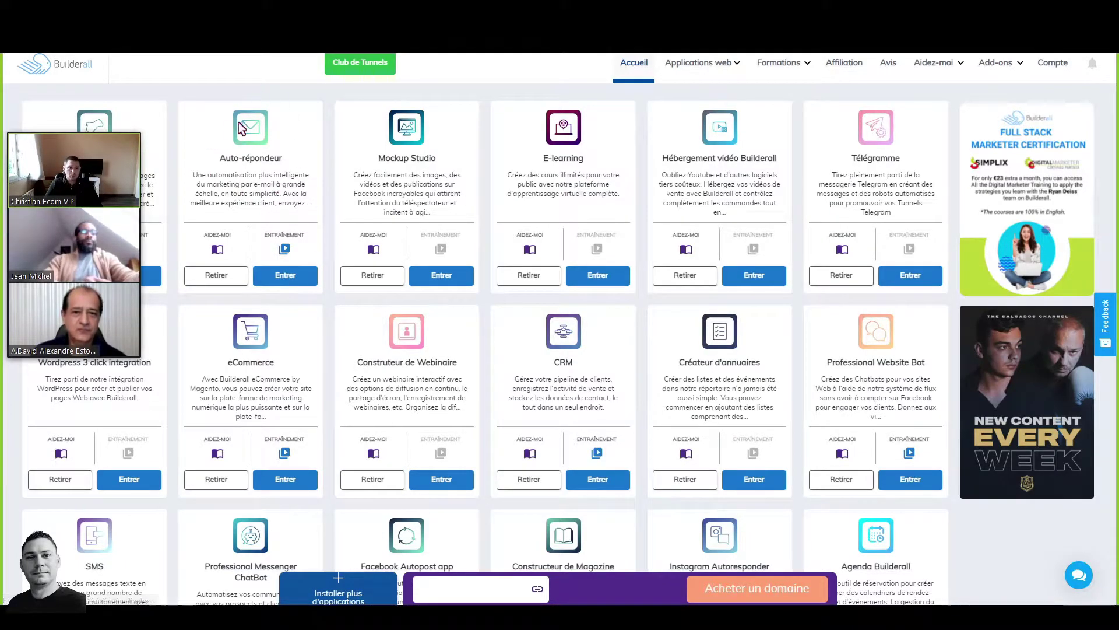
Step: In the autoresponder, fill a new list's name, display name and description with 'Démo tag' and submit
click(301, 285)
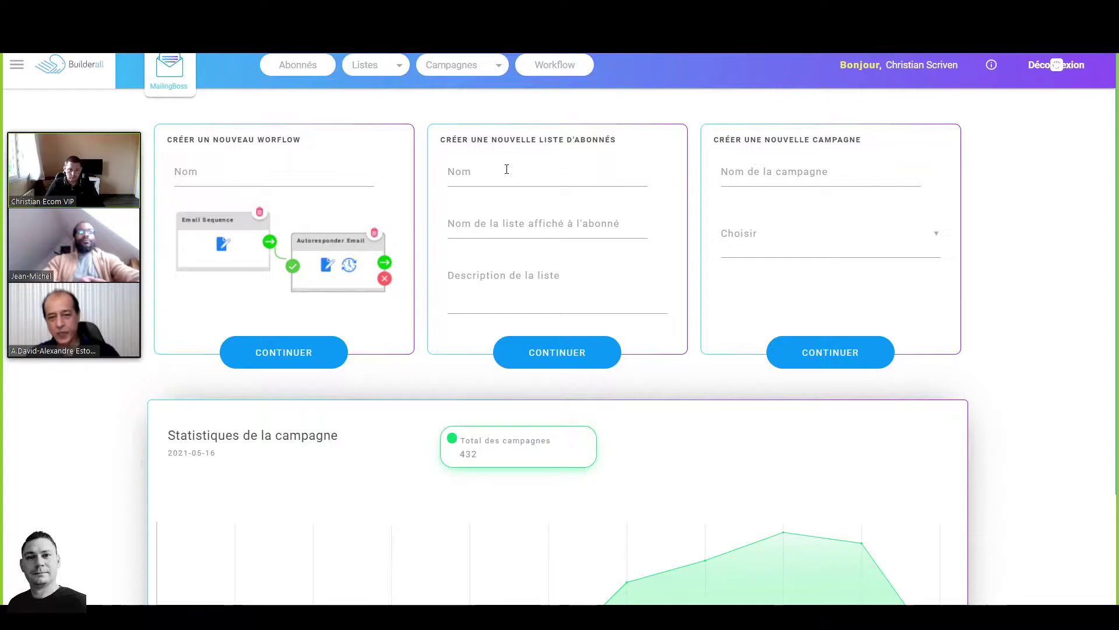
click(506, 169)
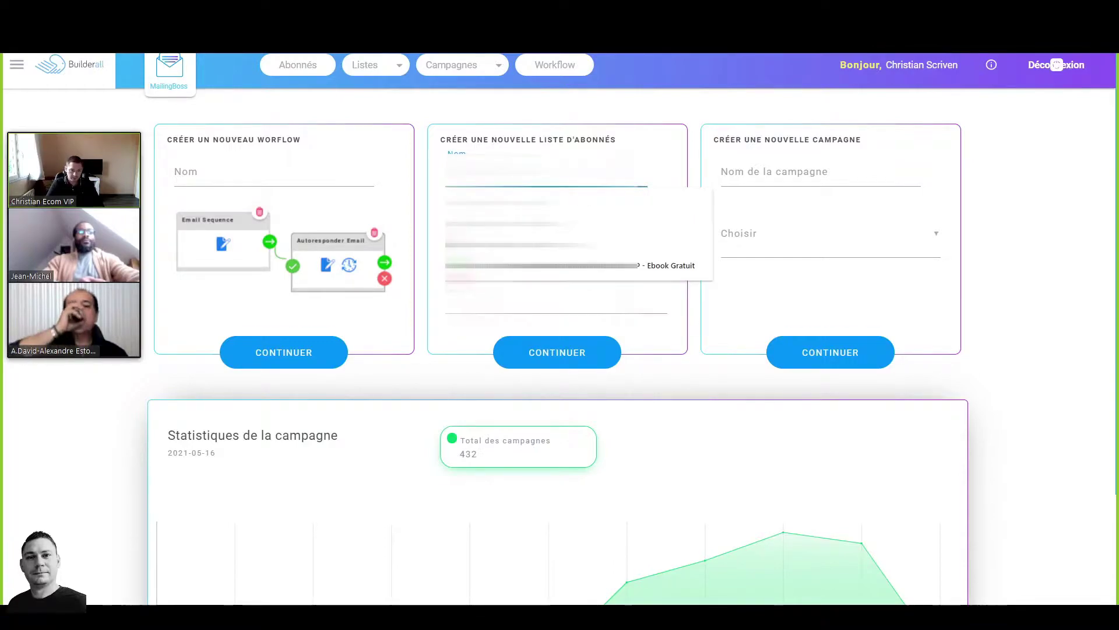
text(Ebook Gratuit)
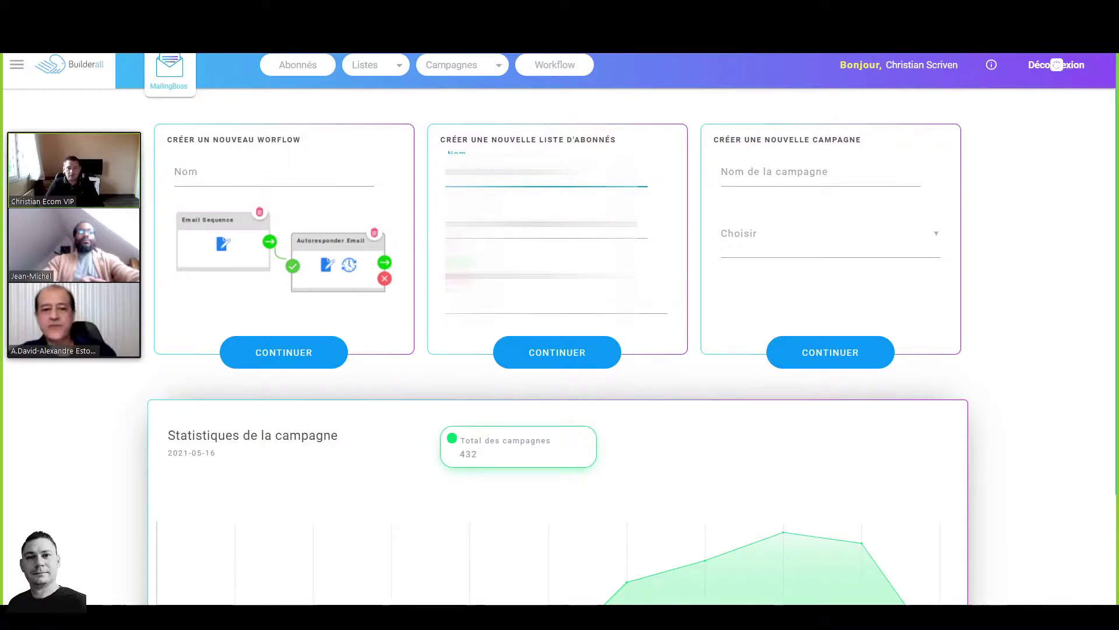
key(Tab)
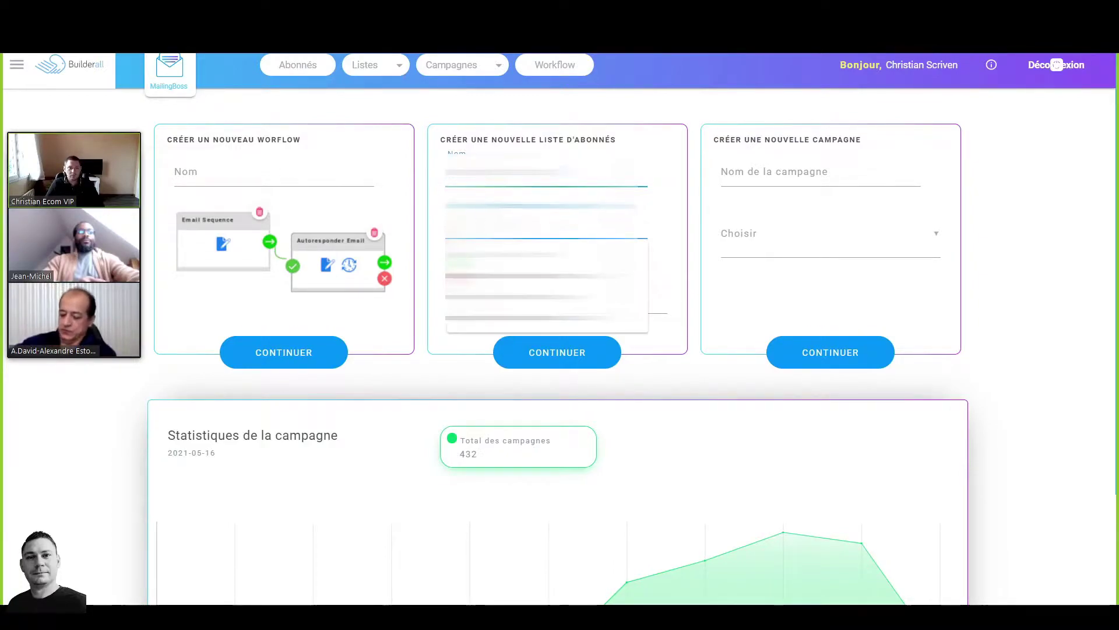
click(492, 247)
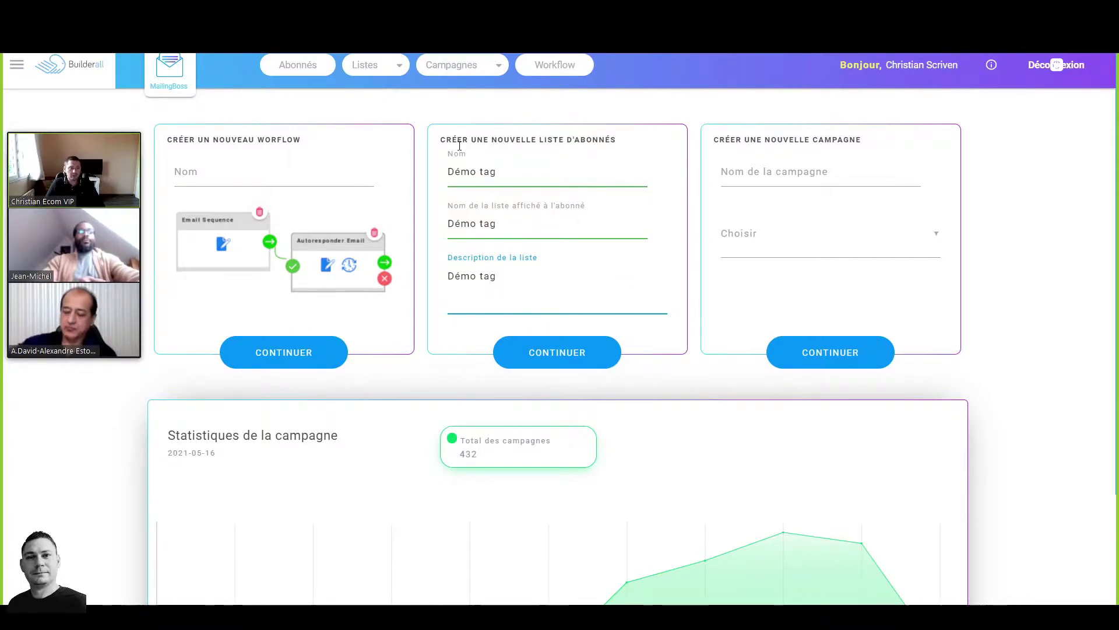
click(604, 361)
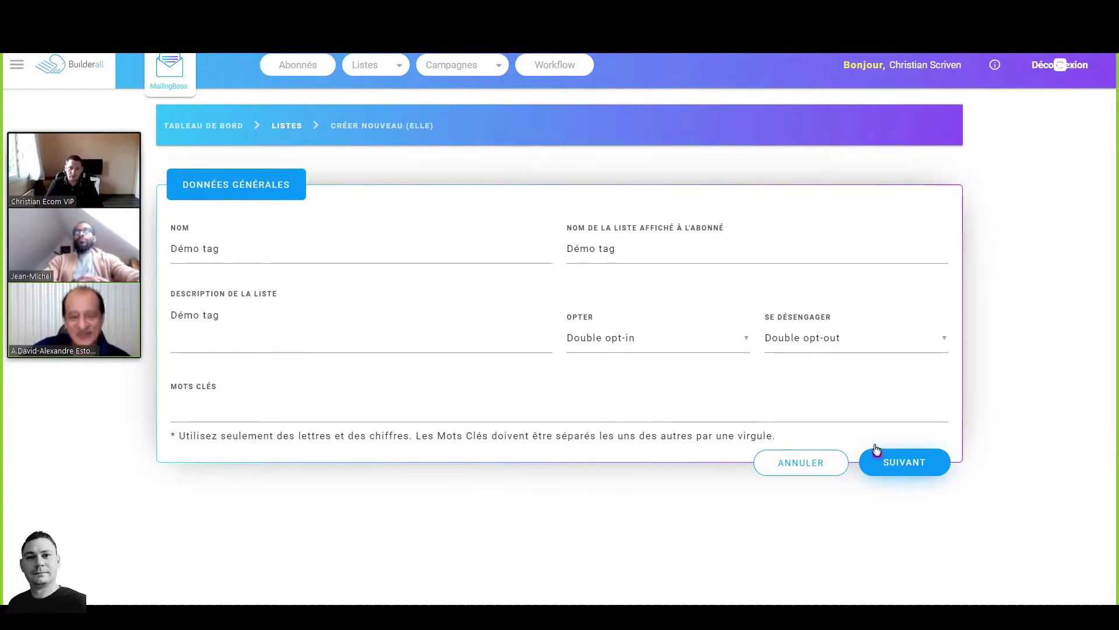
Step: Keep the Démo tag list on Double opt-in and save its general settings
mouse_move(670, 319)
click(621, 334)
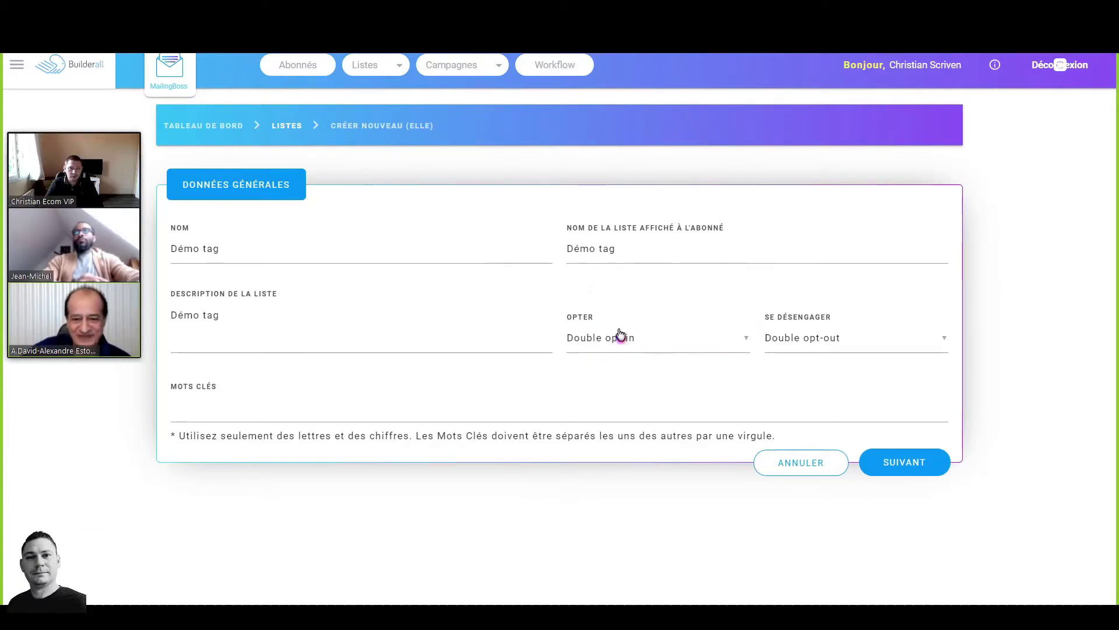
click(904, 471)
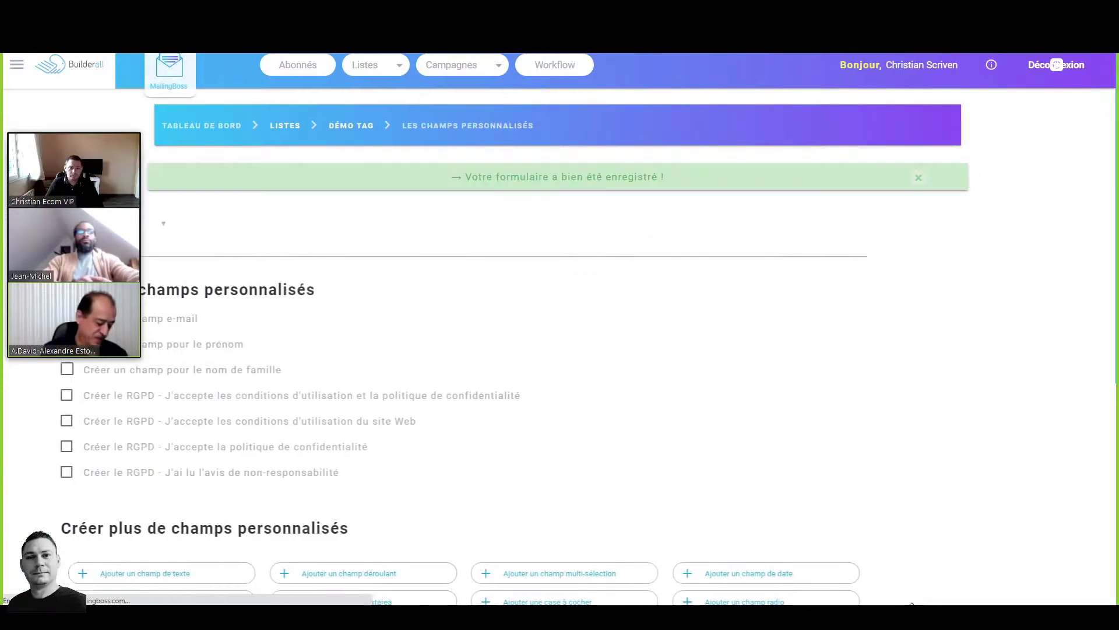
Step: Enable the option to create a first-name field for the Démo tag list
click(170, 349)
click(168, 350)
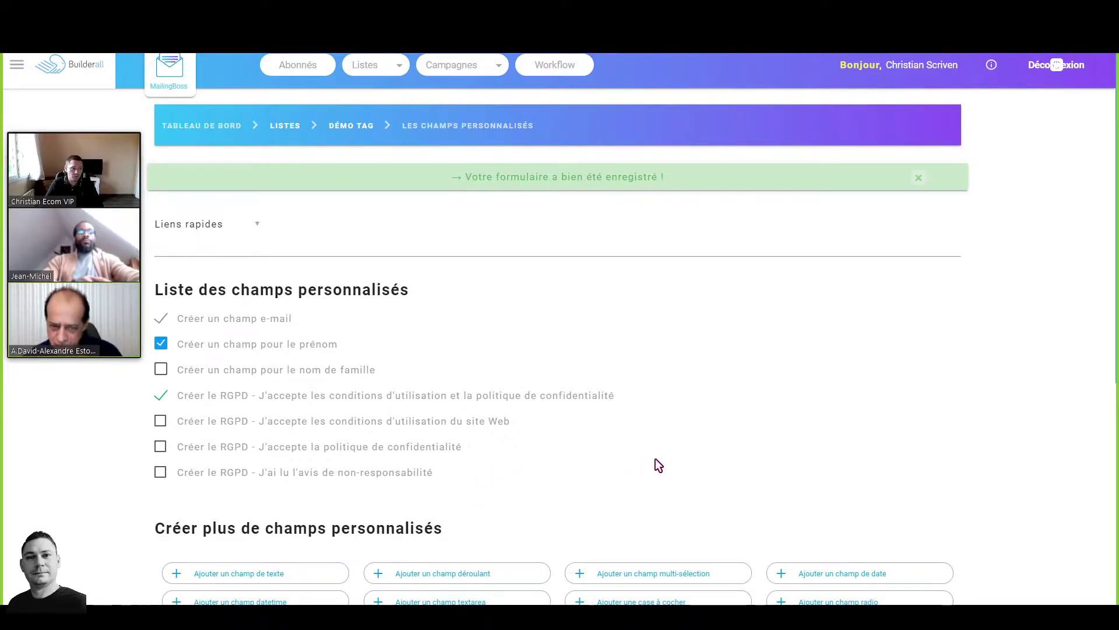
scroll(526, 441, down, 5)
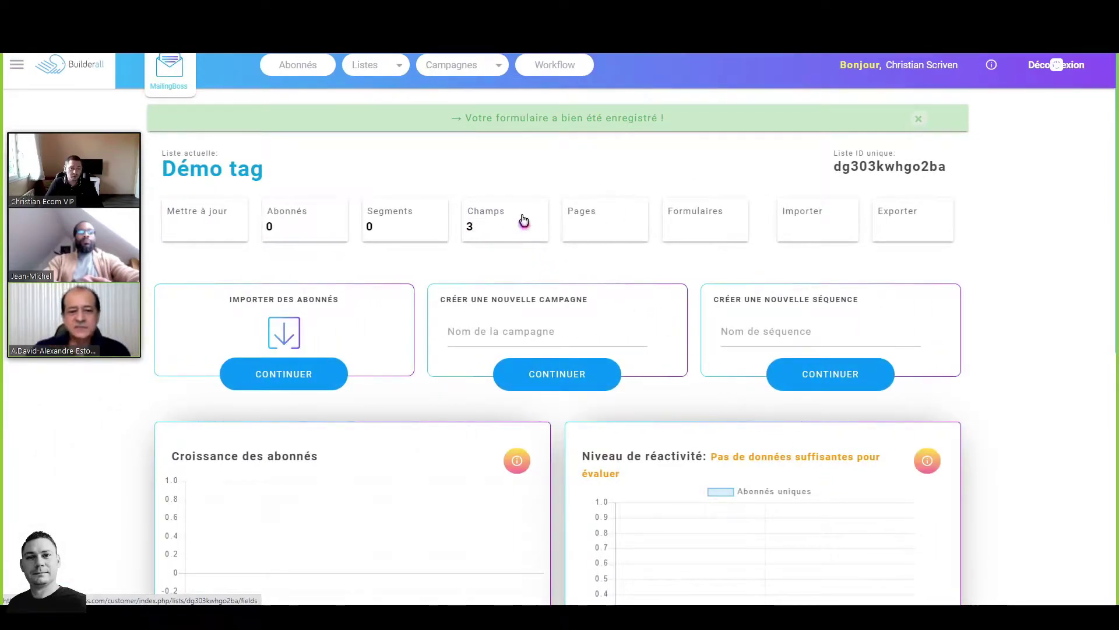
Step: Rename the 'First name' field to 'Prénom' and make it required
click(502, 224)
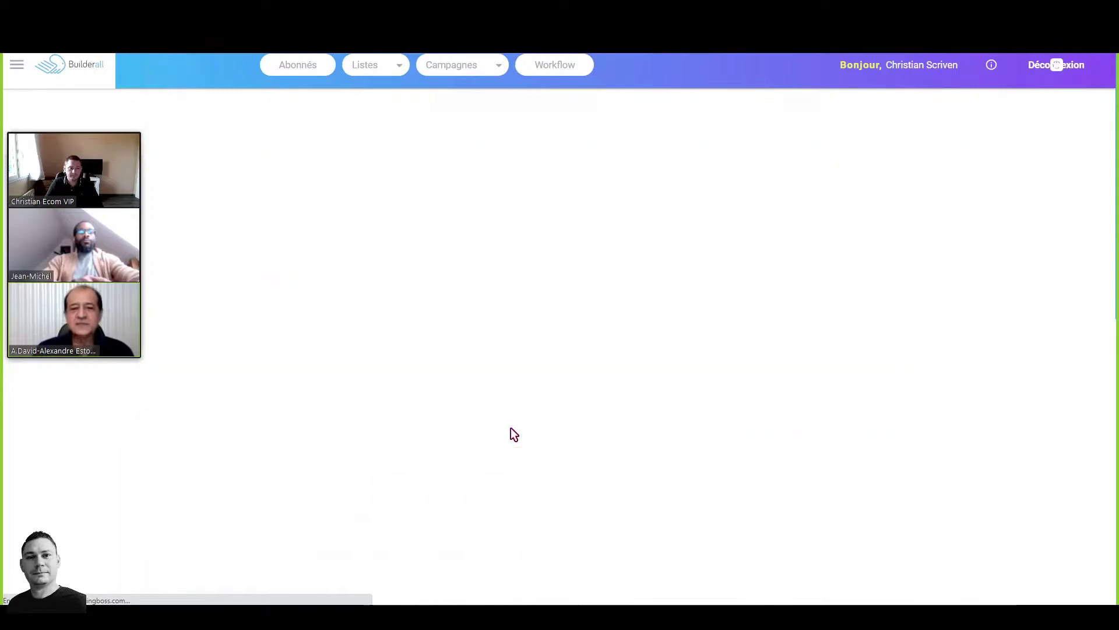
scroll(209, 344, down, 2)
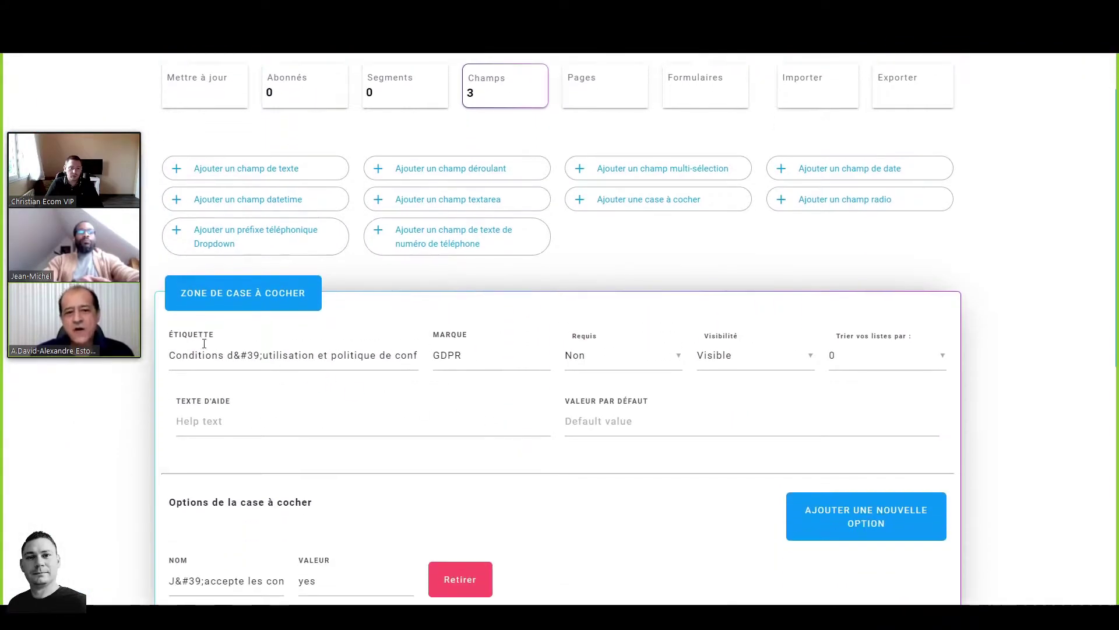
scroll(320, 352, down, 5)
scroll(280, 332, down, 4)
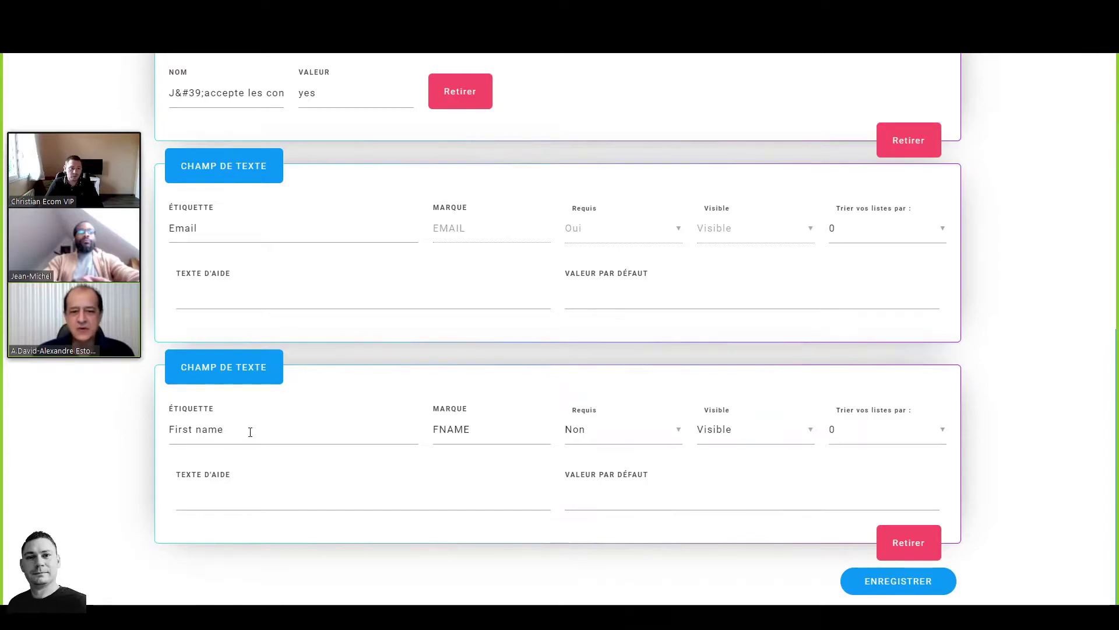
drag(246, 432, 165, 432)
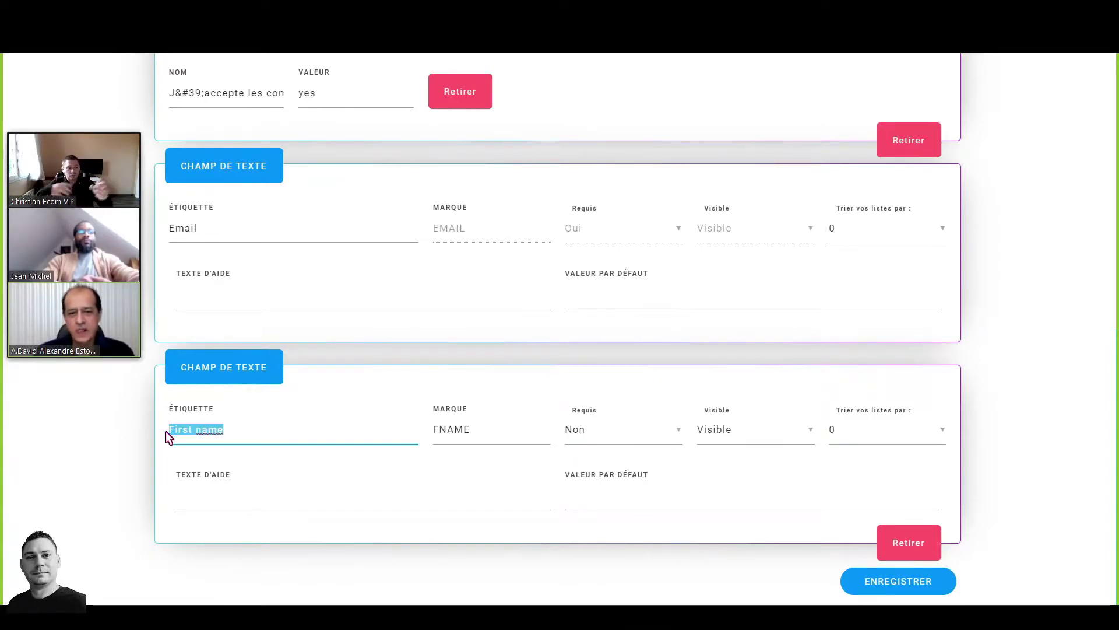
text(Prénom)
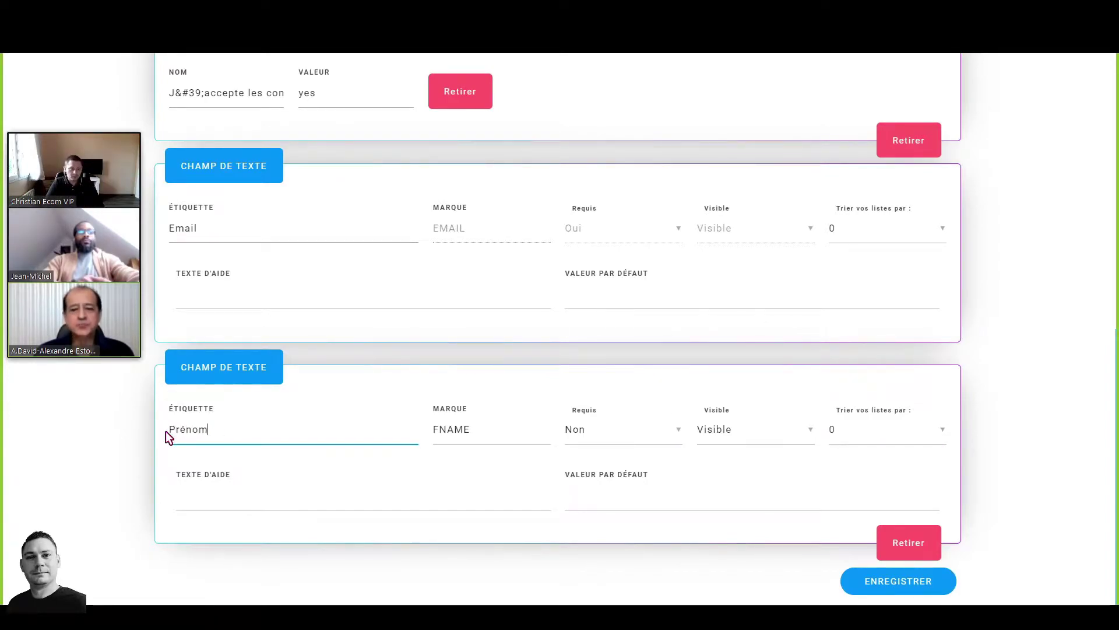
click(677, 437)
click(598, 439)
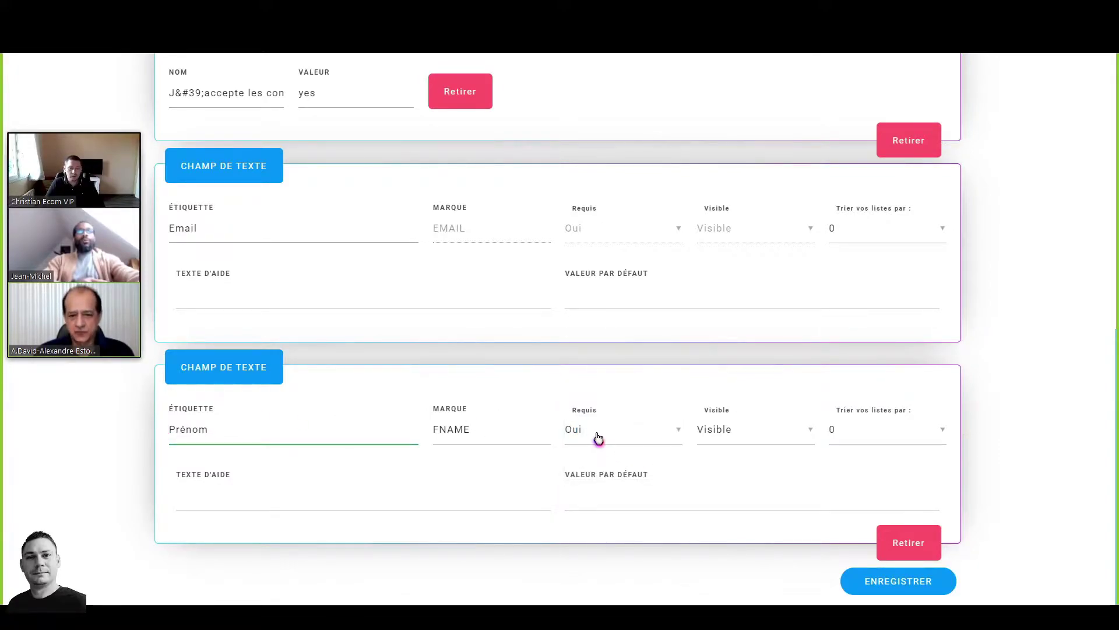
Step: Remove the &#39; codes from the GDPR consent checkbox, make it required, and save the fields
scroll(491, 344, up, 5)
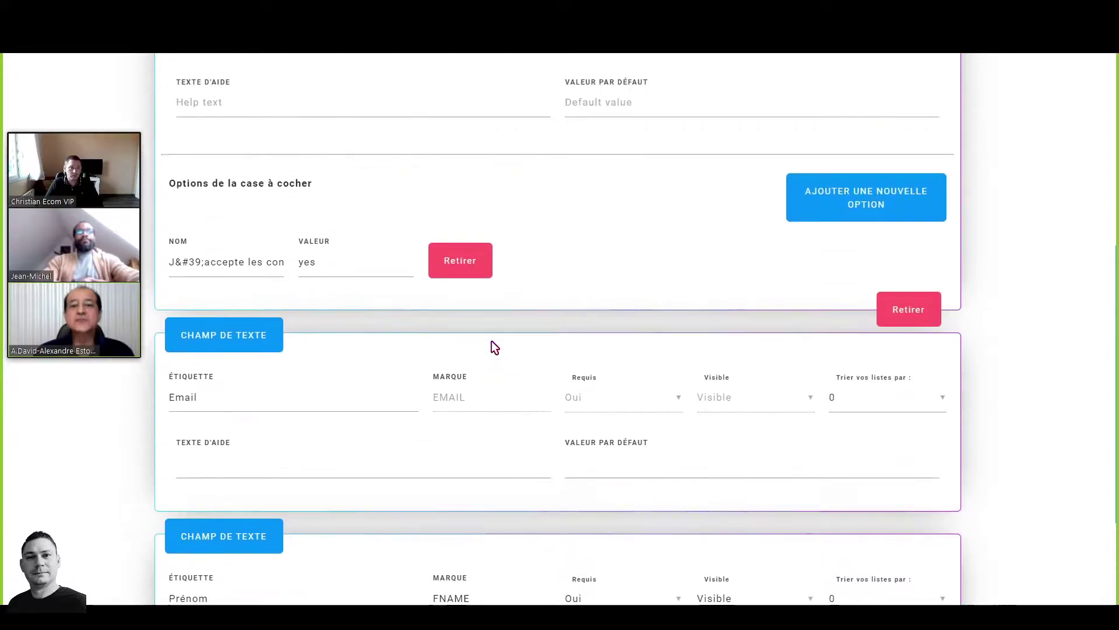
key(BackSpace)
key(BackSpace)
key(BackSpace)
key(BackSpace)
key(BackSpace)
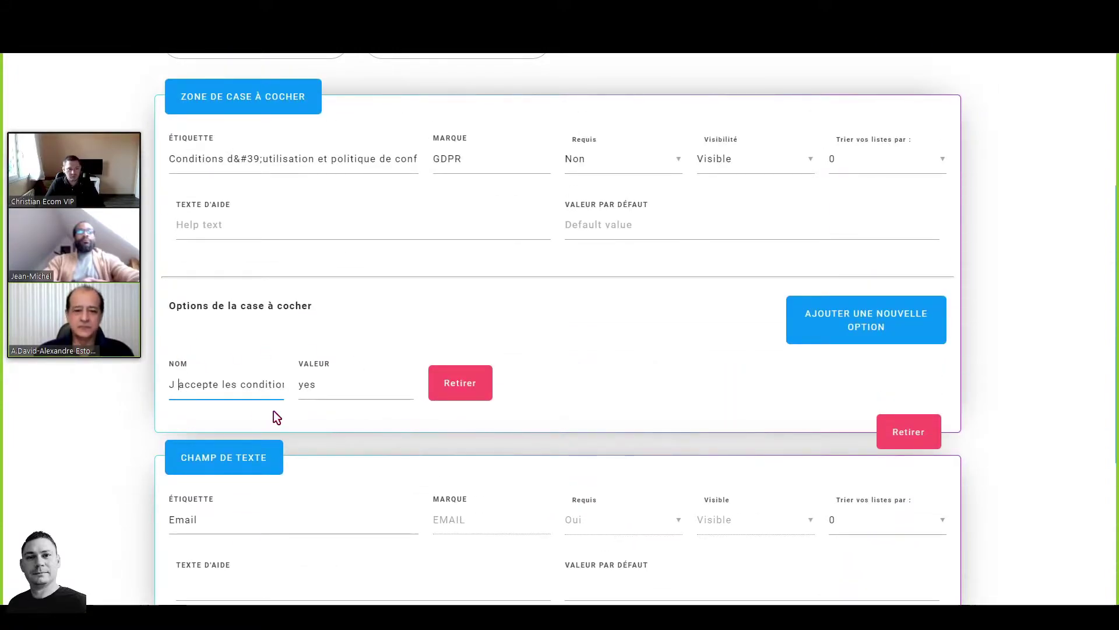
click(264, 160)
key(BackSpace)
key(BackSpace)
key(BackSpace)
key(BackSpace)
key(BackSpace)
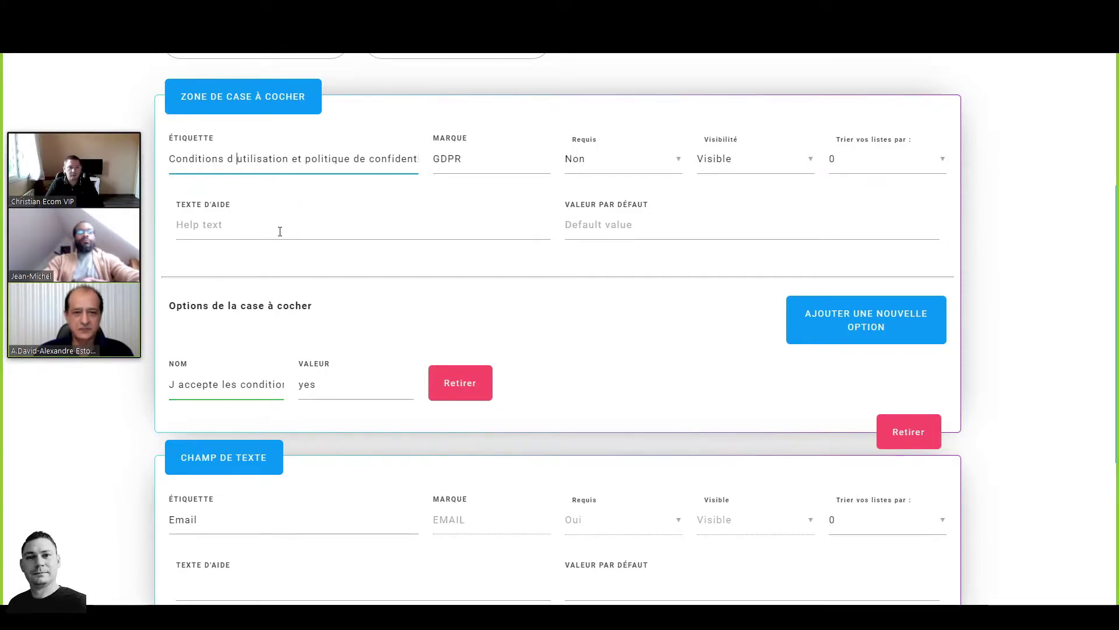
click(641, 166)
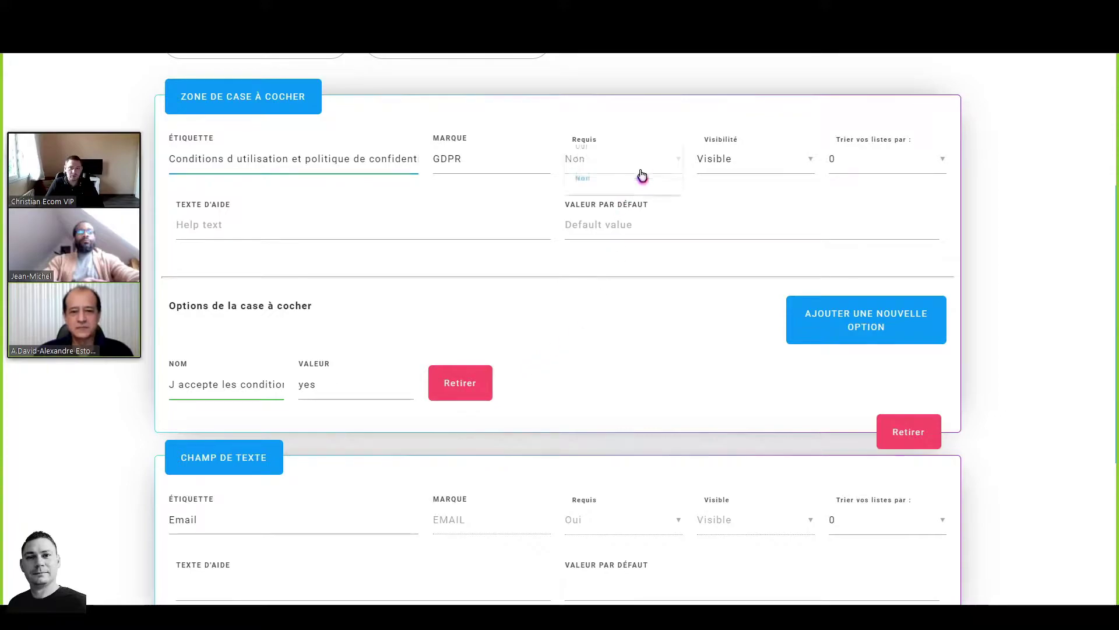
click(590, 166)
scroll(615, 360, down, 5)
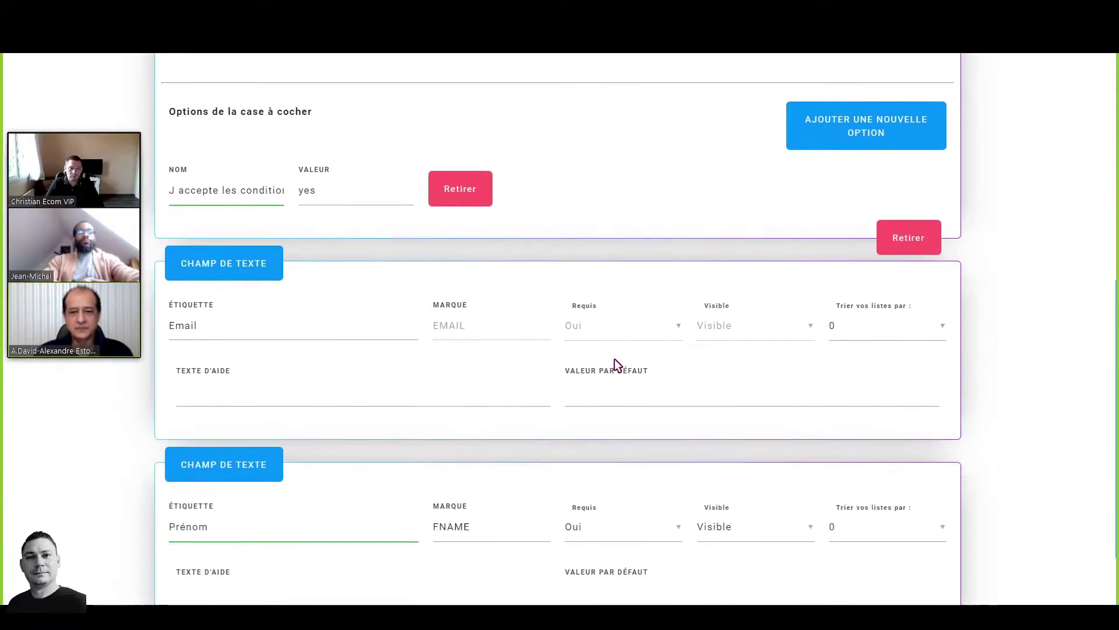
click(916, 582)
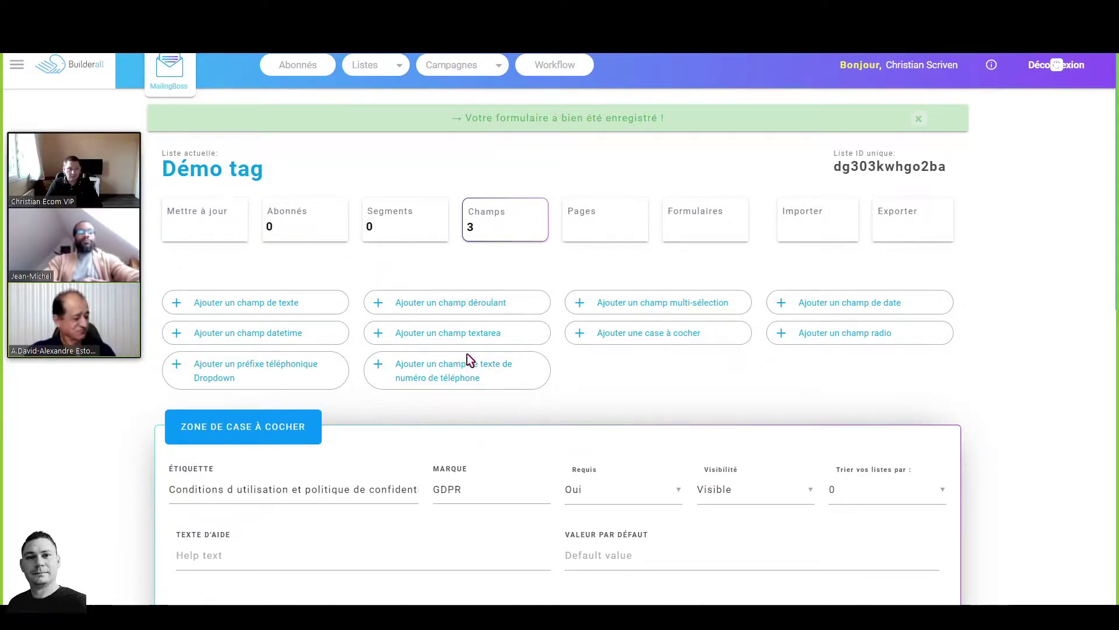
scroll(736, 404, down, 5)
scroll(825, 429, down, 2)
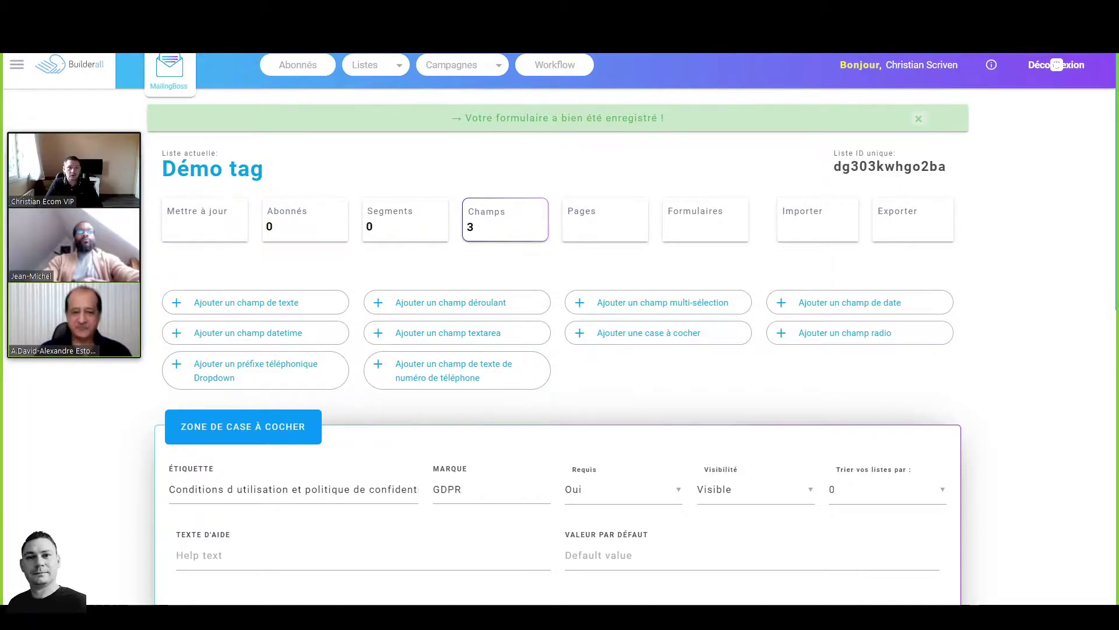
click(435, 53)
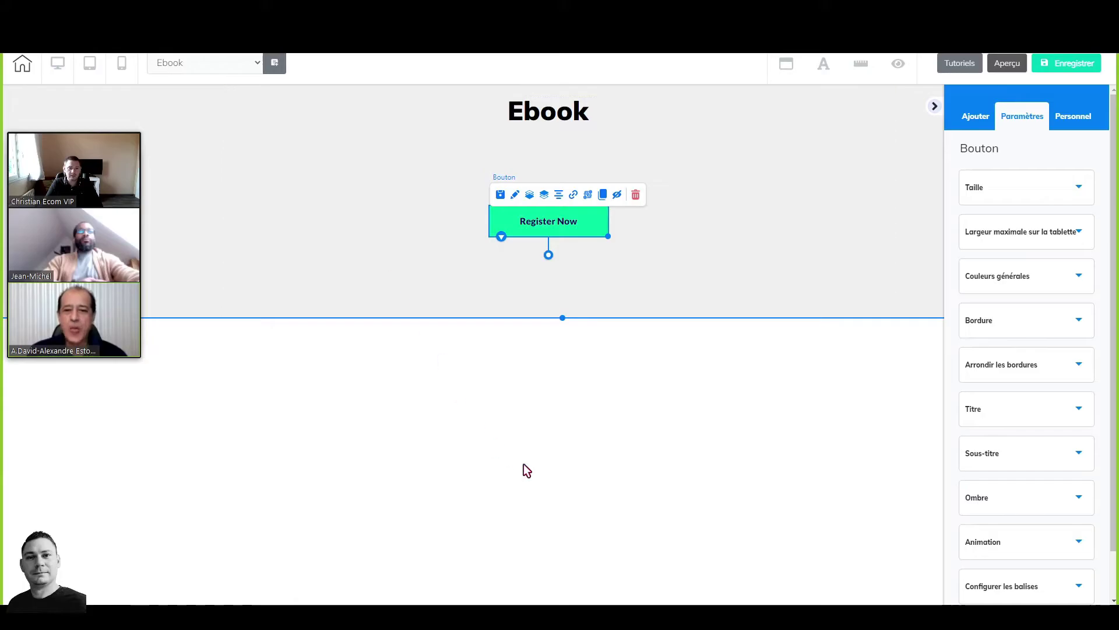
Step: Switch the editor to the Inscription page, saving the Ebook page's changes before leaving
click(252, 66)
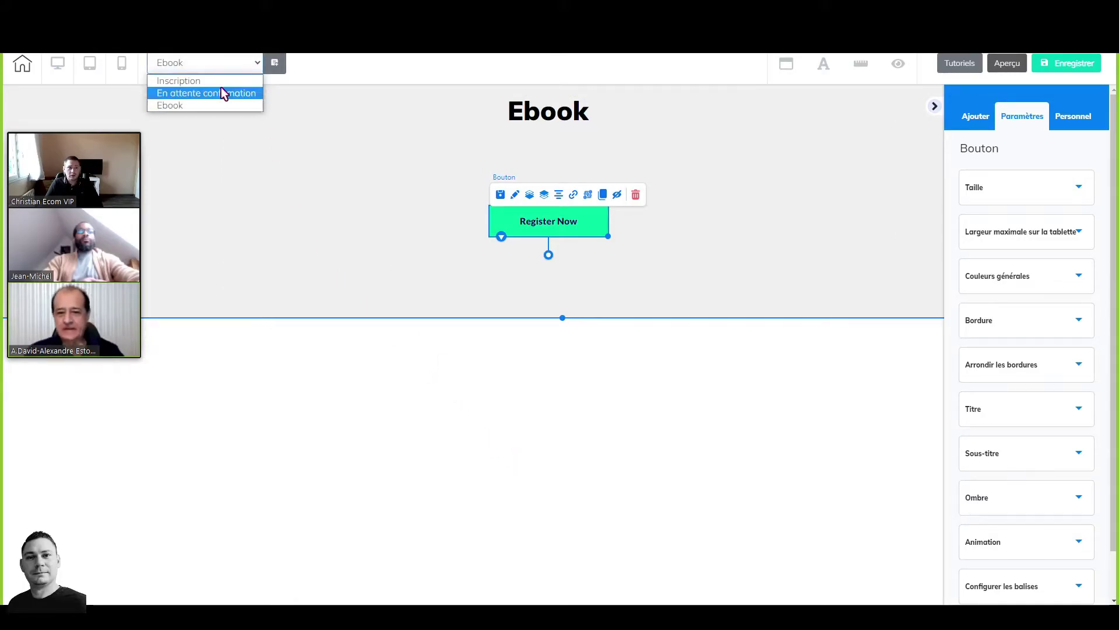
click(215, 81)
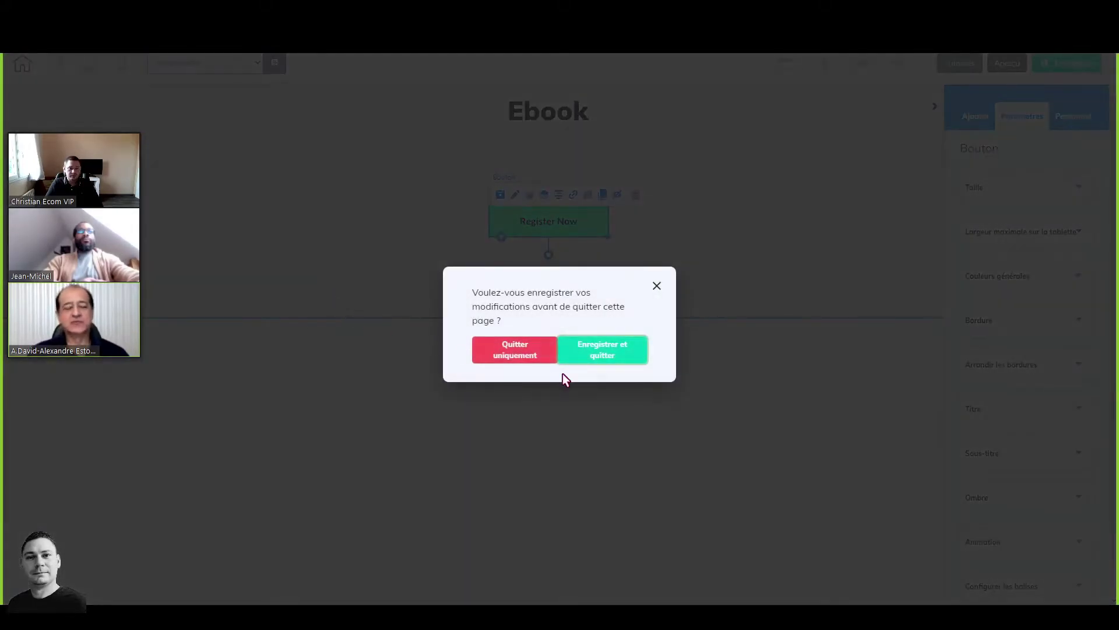
click(590, 352)
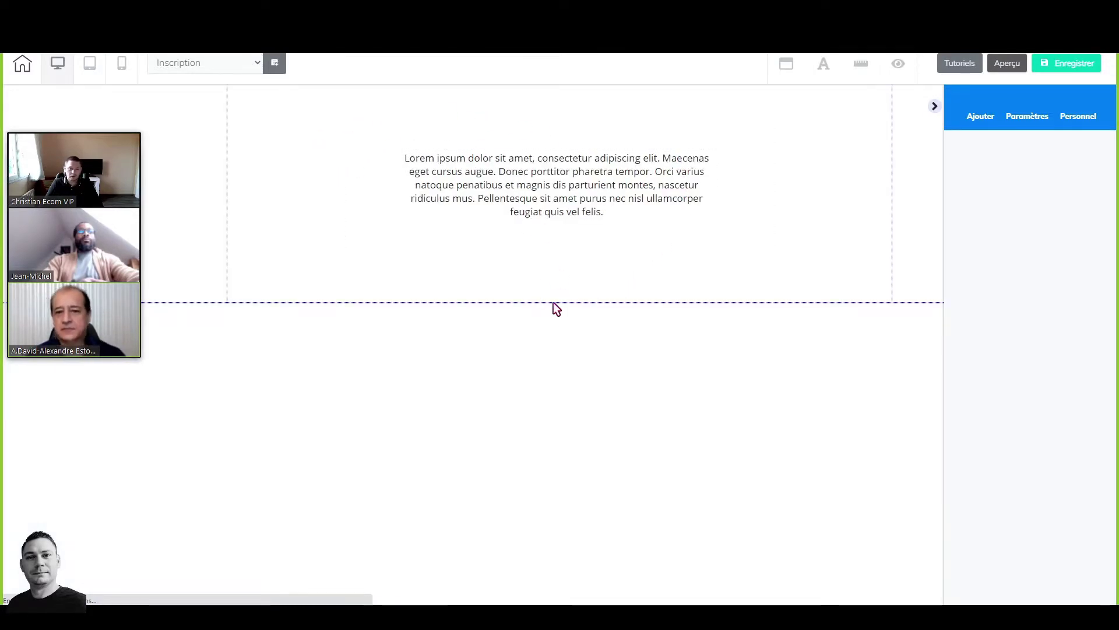
Step: Stretch the Lorem ipsum text section taller and drop an email marketing form template below the text
click(551, 280)
drag(563, 304, 577, 575)
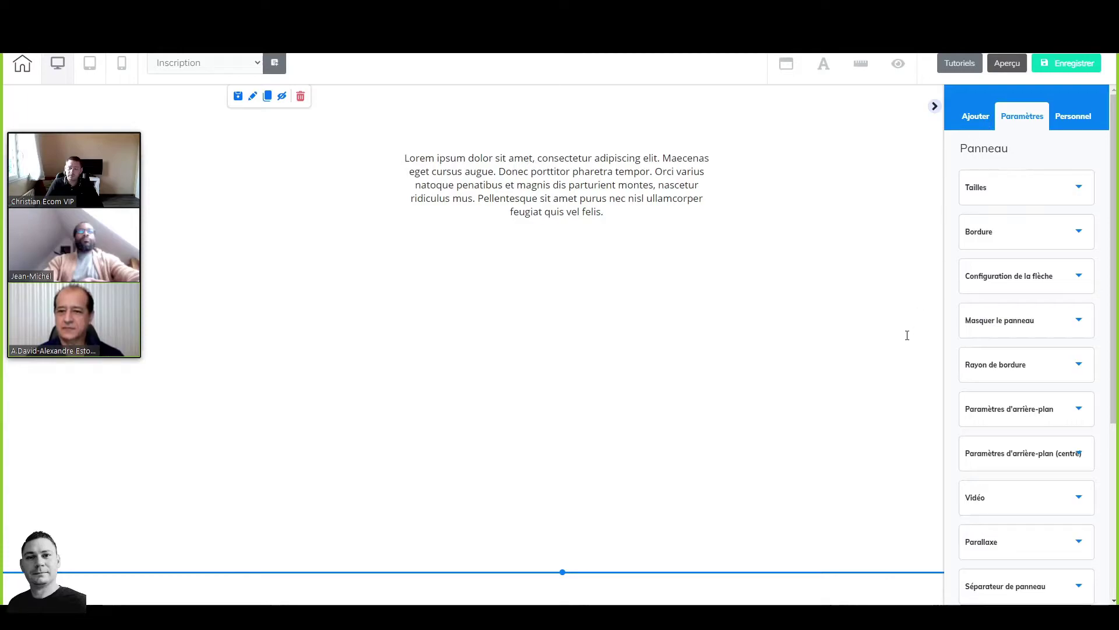
click(975, 116)
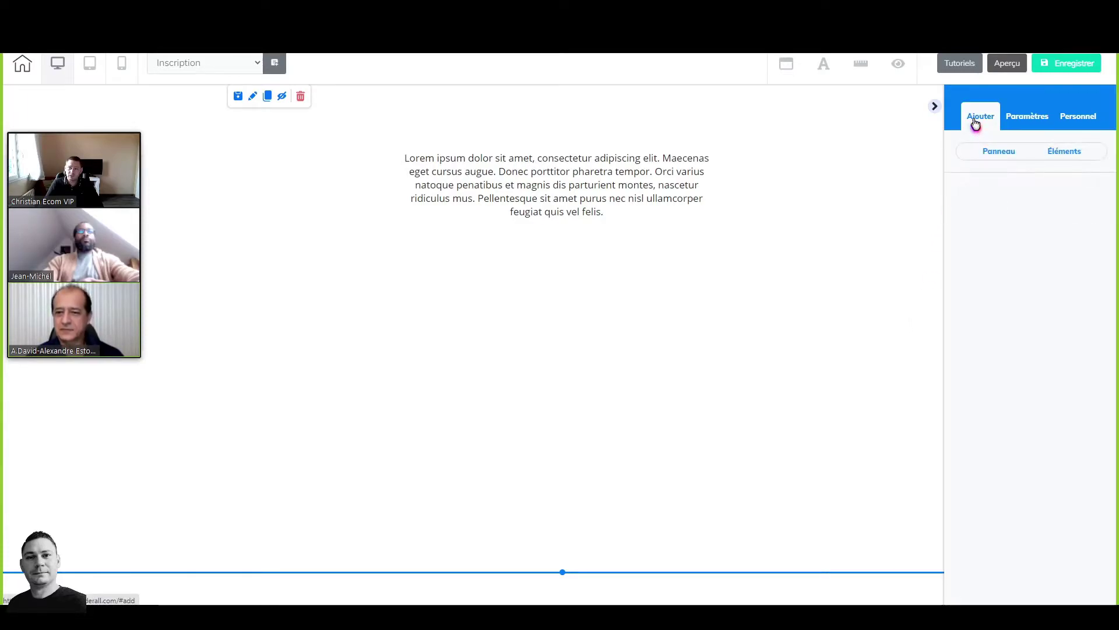
click(1063, 151)
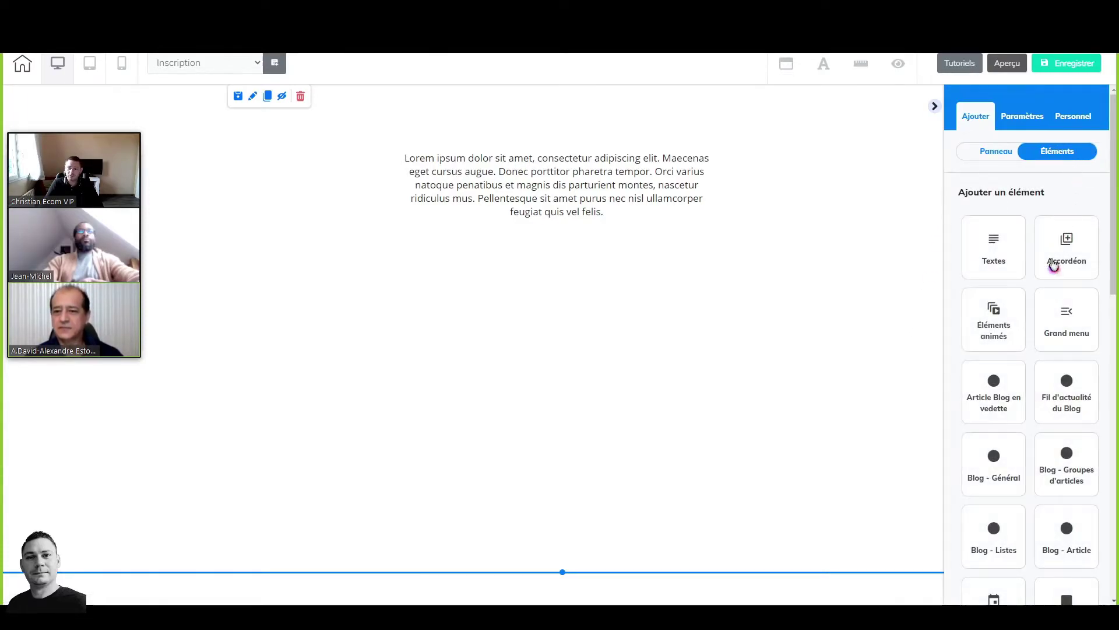
scroll(1053, 454, down, 5)
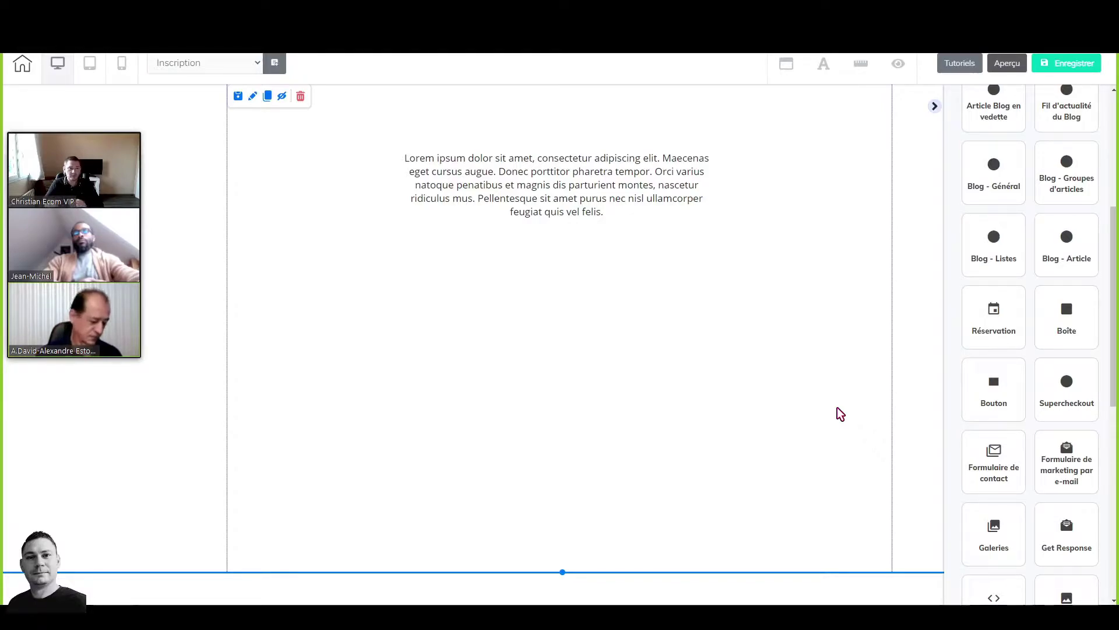
click(1083, 460)
drag(1040, 290, 537, 324)
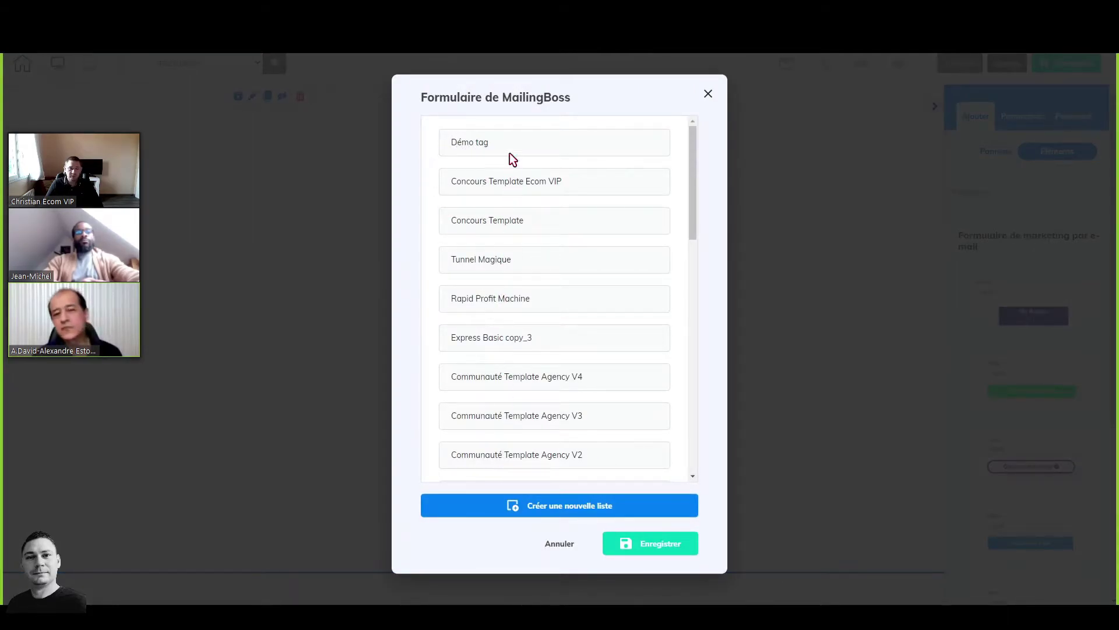
Step: Choose the Démo tag list for the MailingBoss form and insert it
click(478, 144)
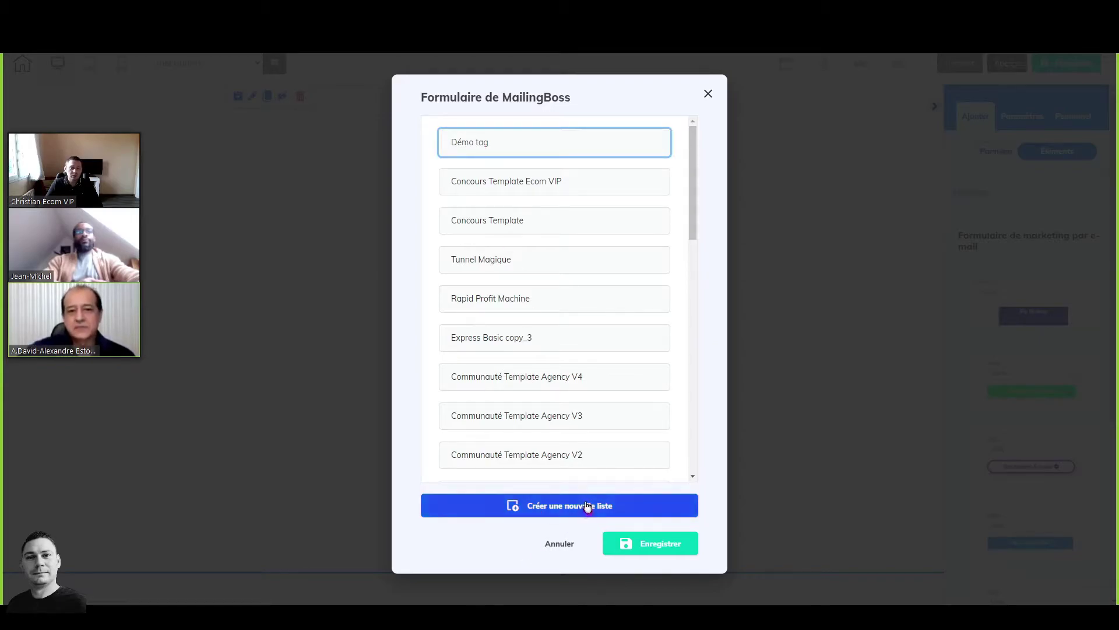
click(663, 545)
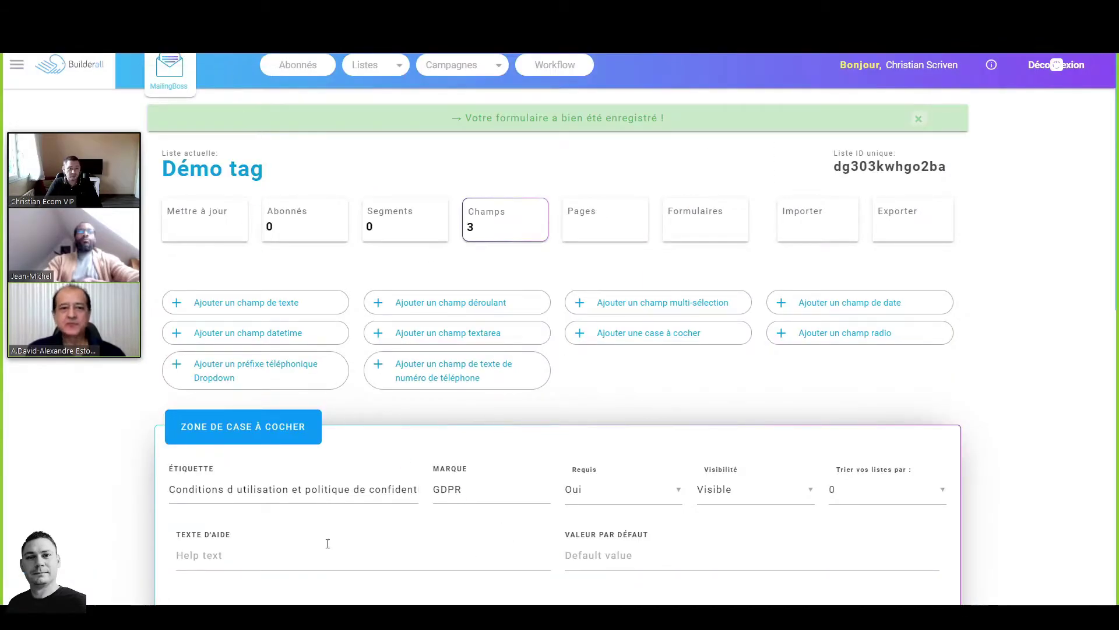
scroll(520, 499, down, 8)
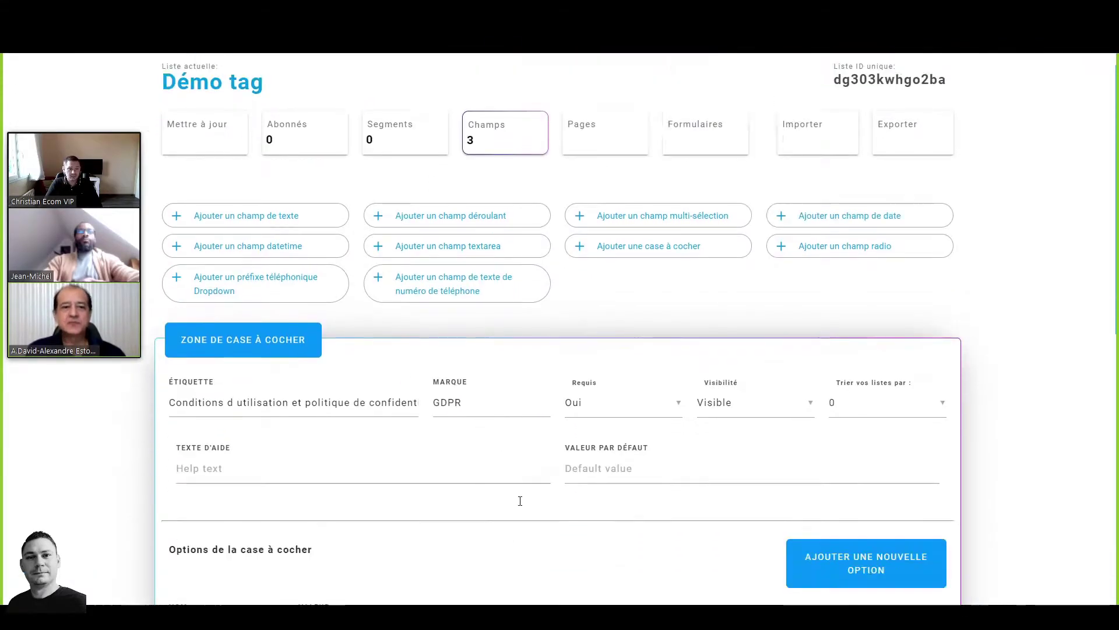
scroll(520, 500, up, 6)
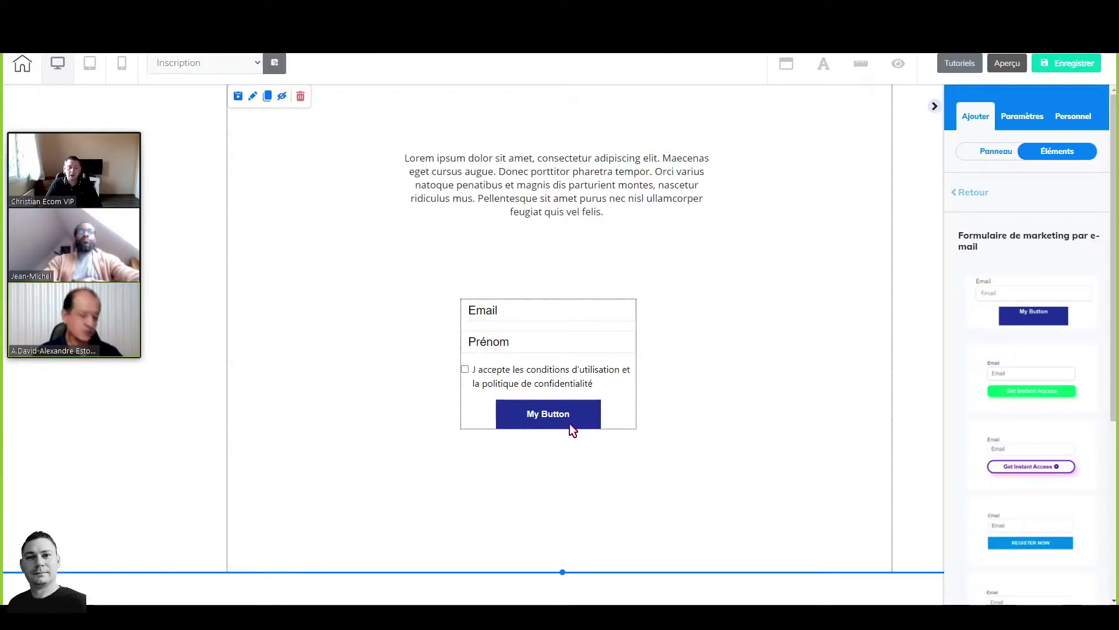
Step: Save and publish the Inscription page, dismiss the confirmation, and exit to the pages overview
click(1075, 69)
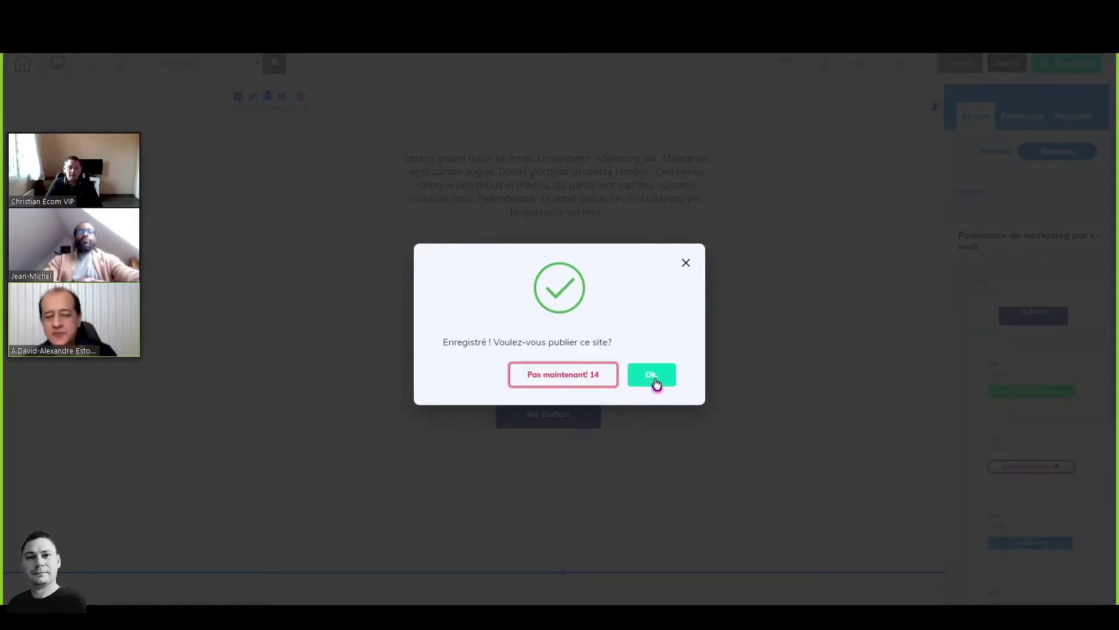
click(656, 383)
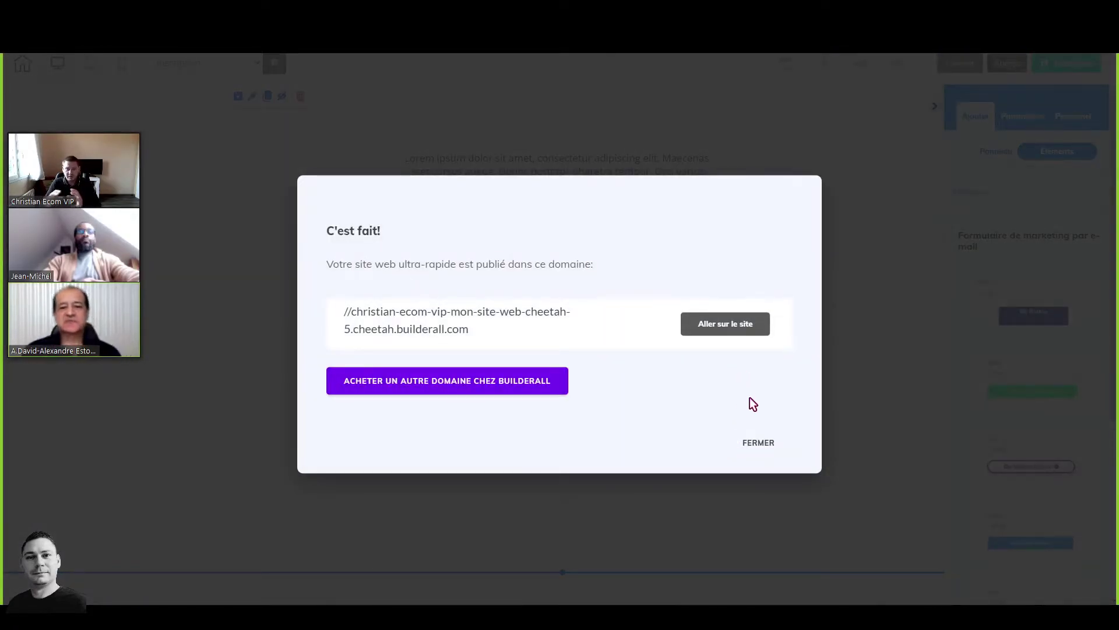
click(758, 443)
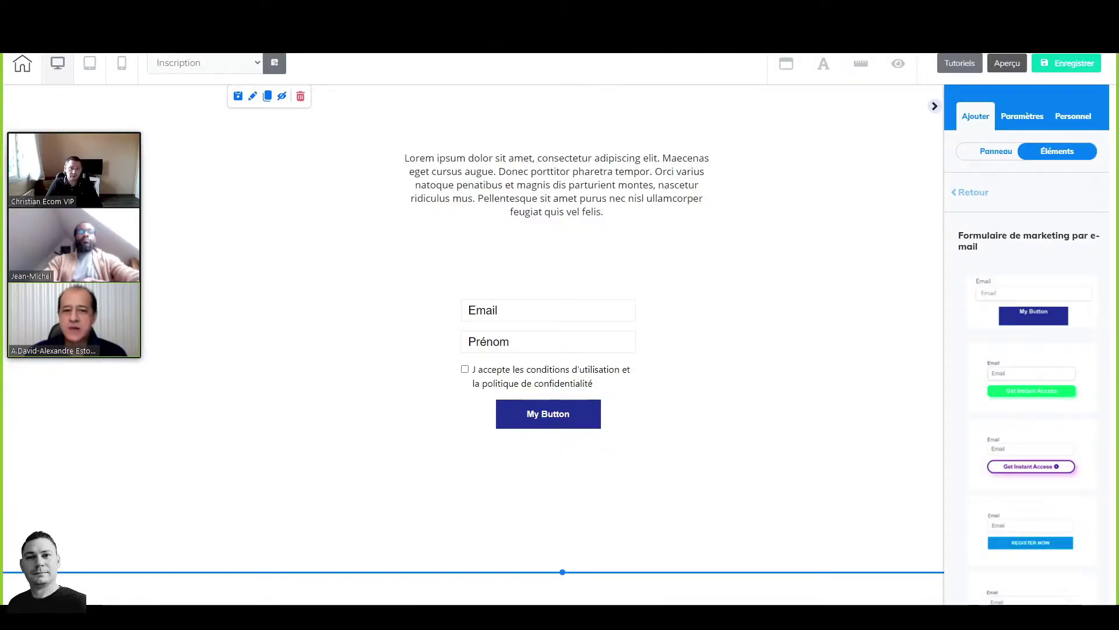
click(606, 107)
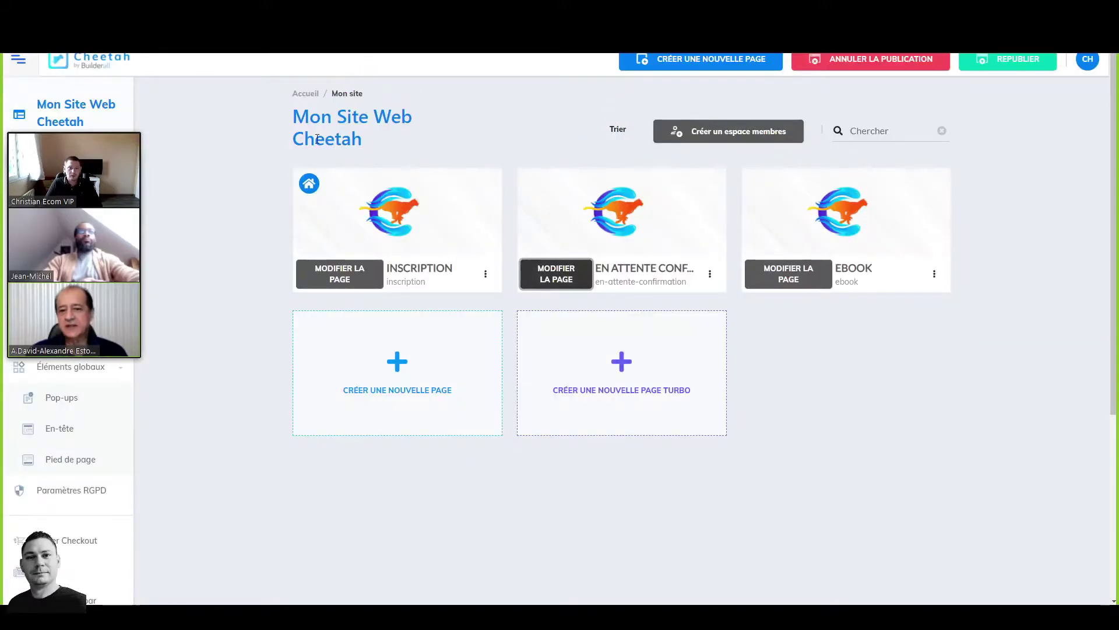
mouse_move(886, 241)
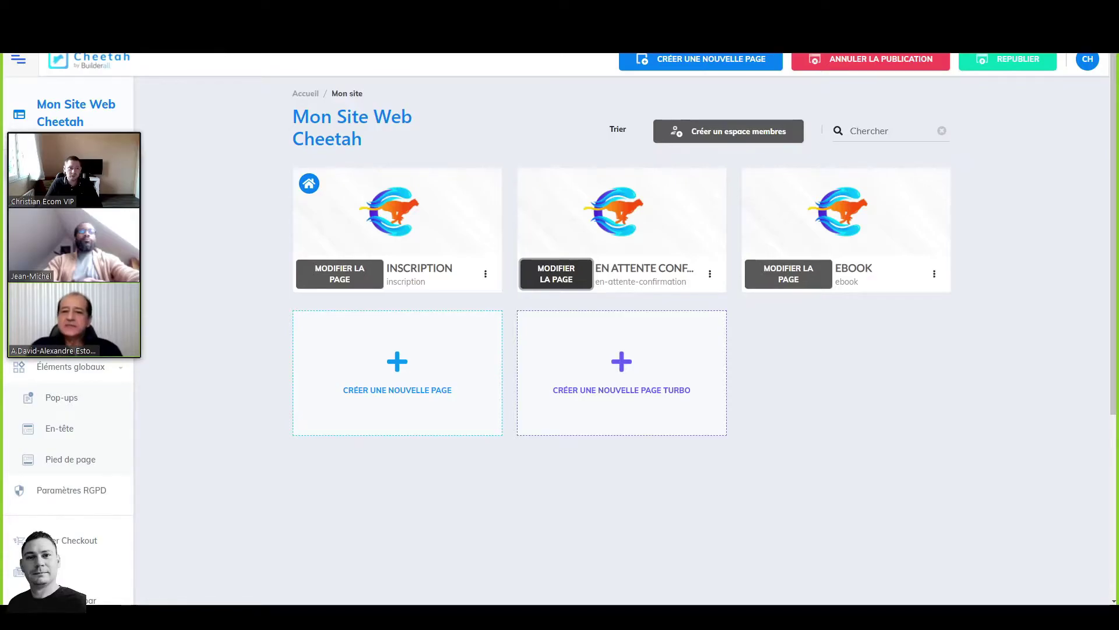
Step: Go from the MailingBoss dashboard to the Intégration page and copy the integration key
key(ctrl+Tab)
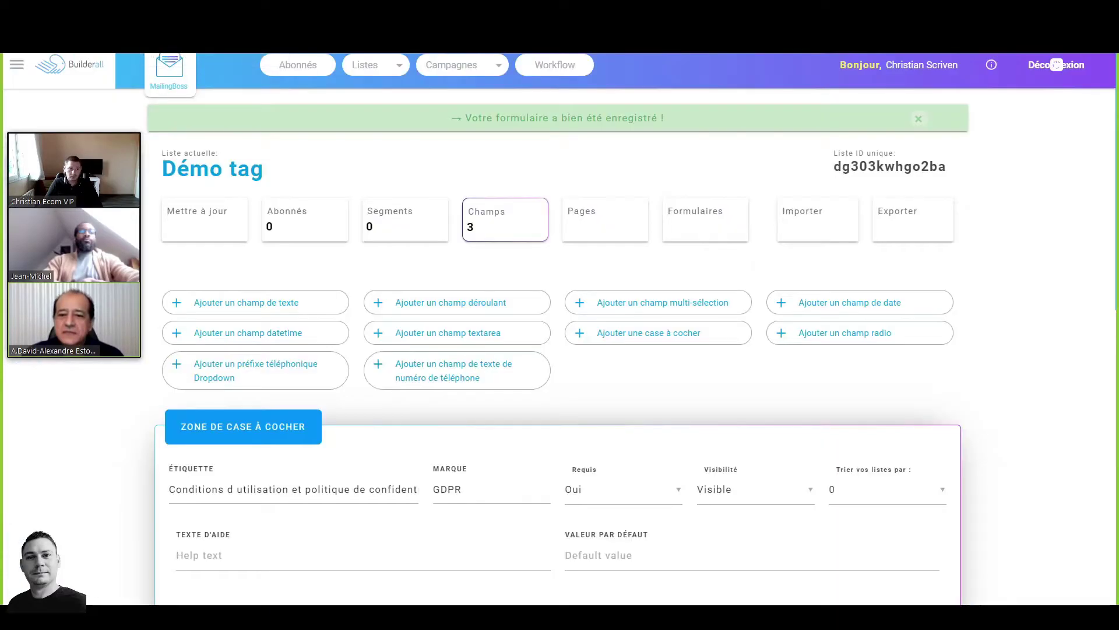
drag(81, 130, 803, 175)
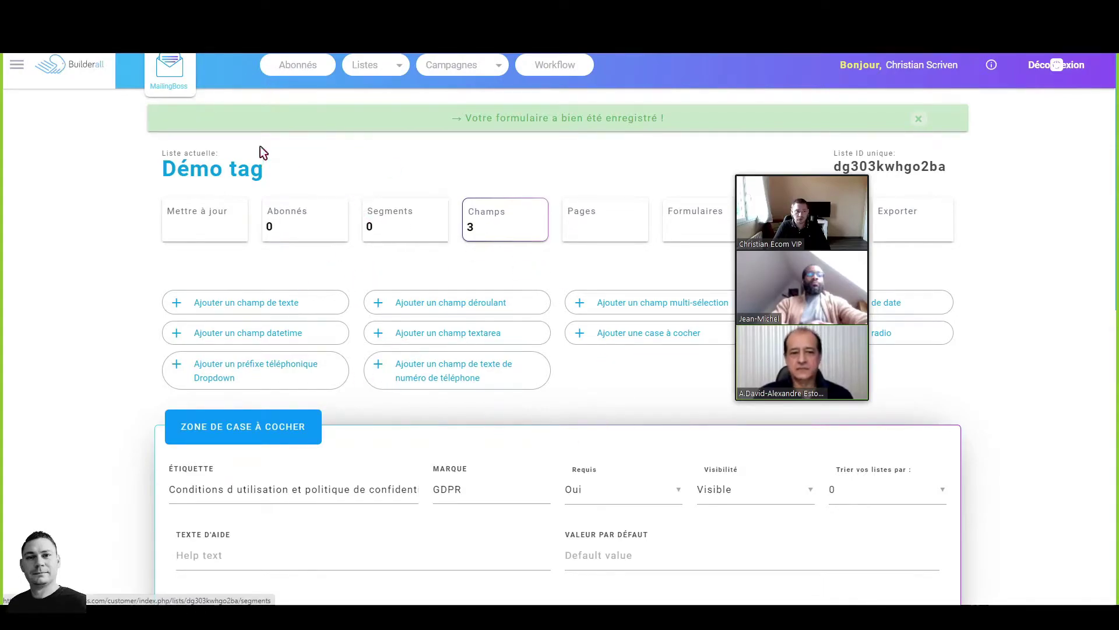
click(373, 350)
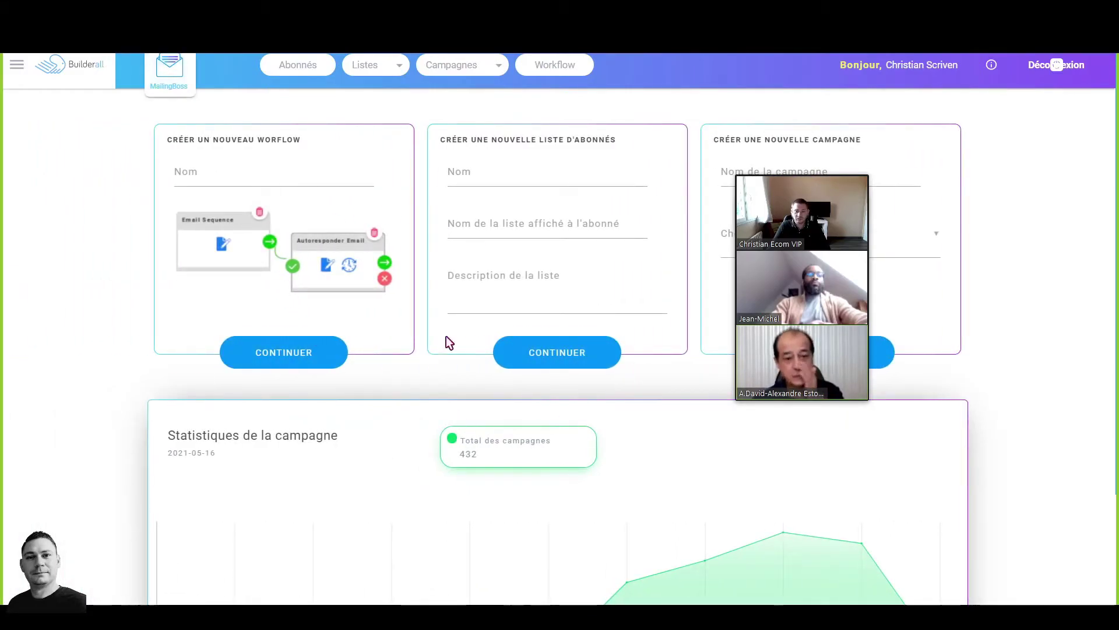
click(18, 71)
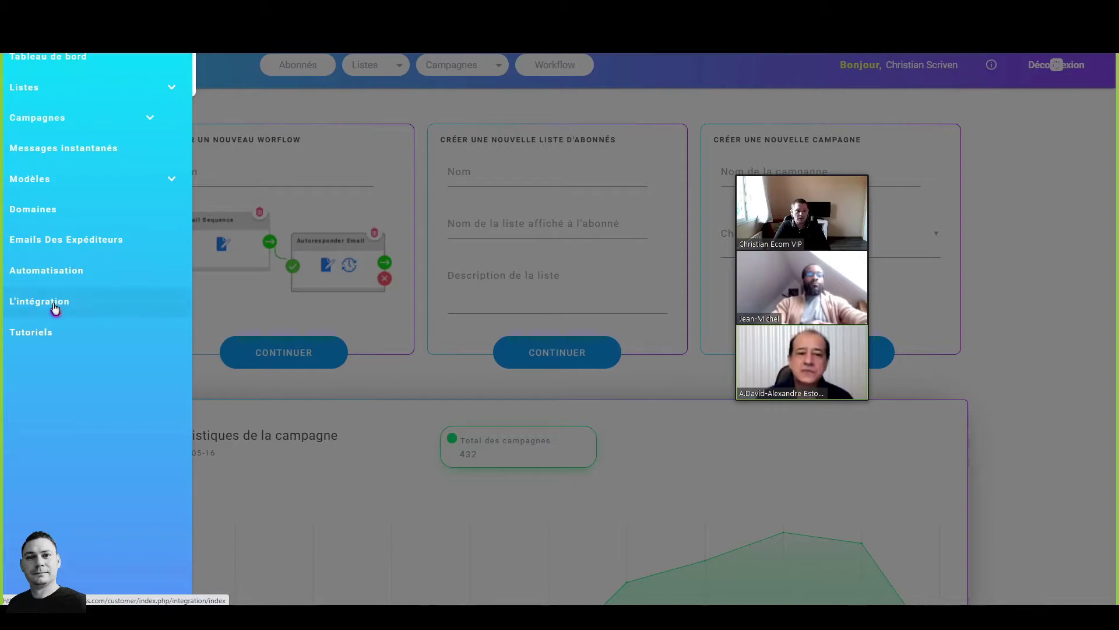
click(54, 307)
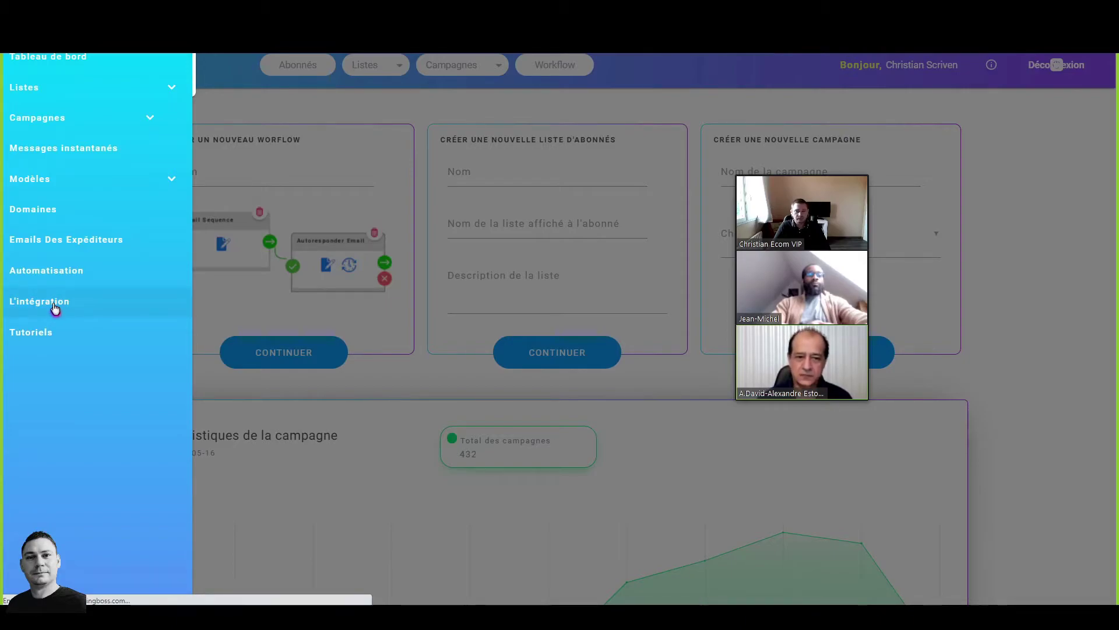
scroll(407, 423, down, 3)
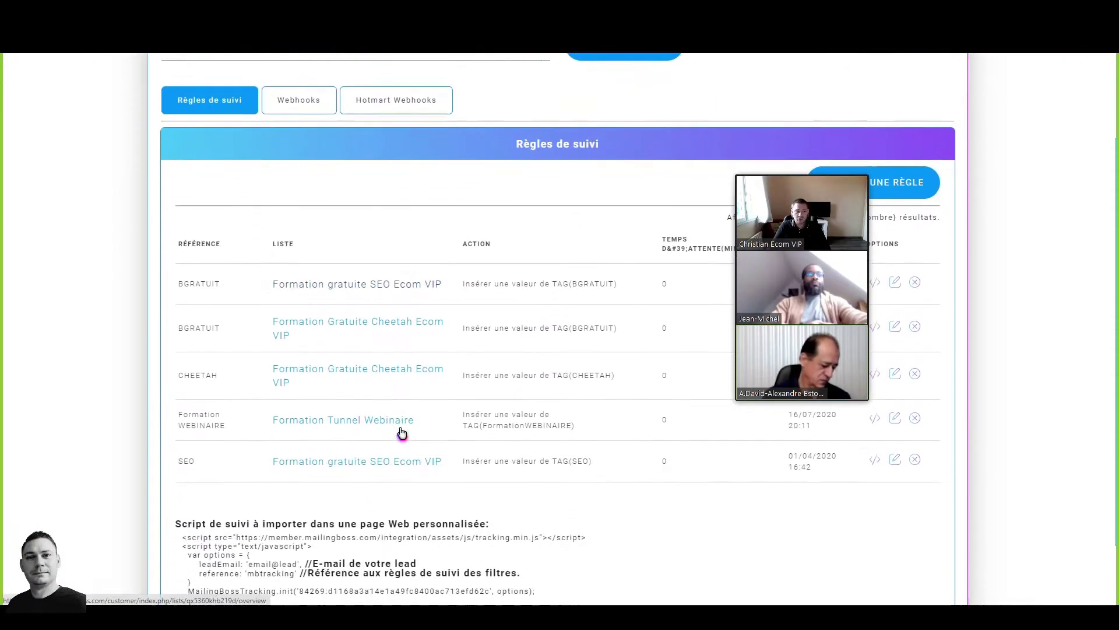
scroll(348, 408, up, 3)
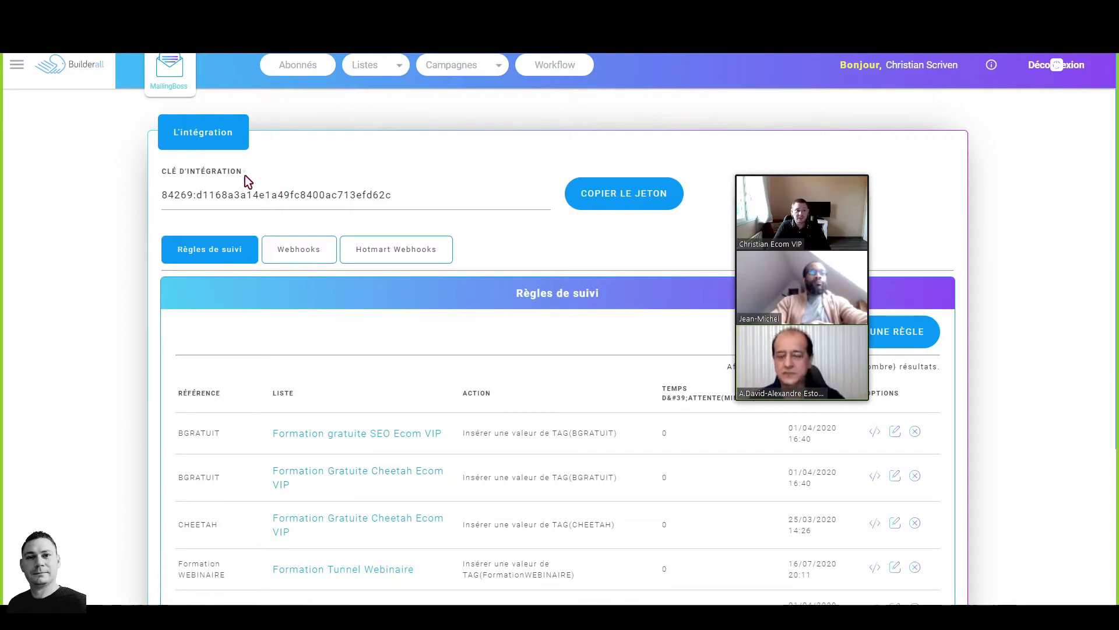
click(641, 201)
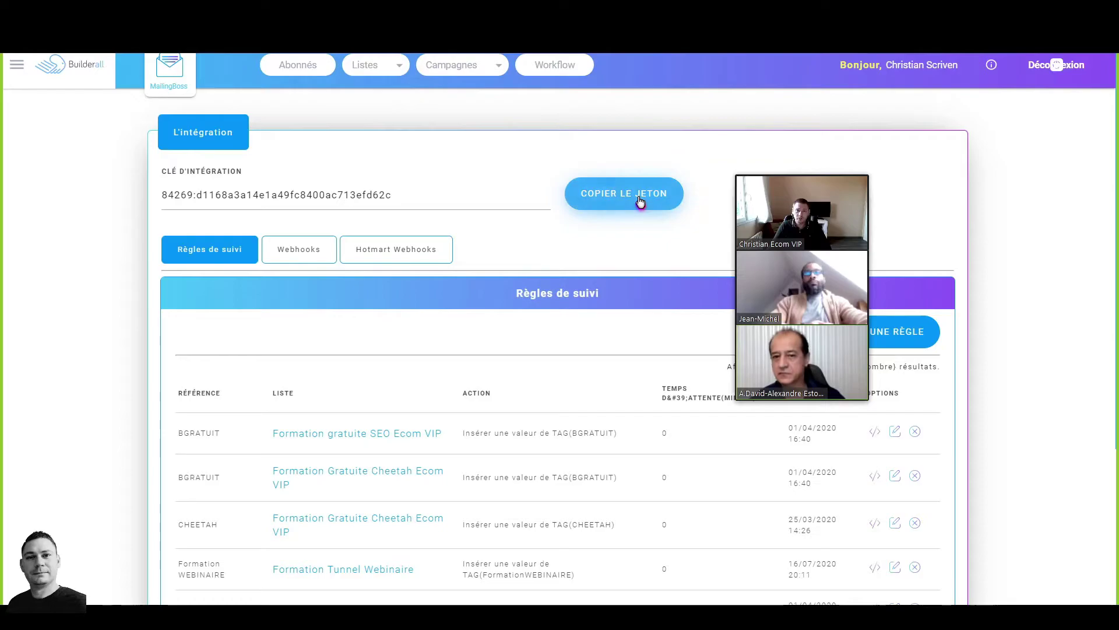
drag(834, 170, 98, 112)
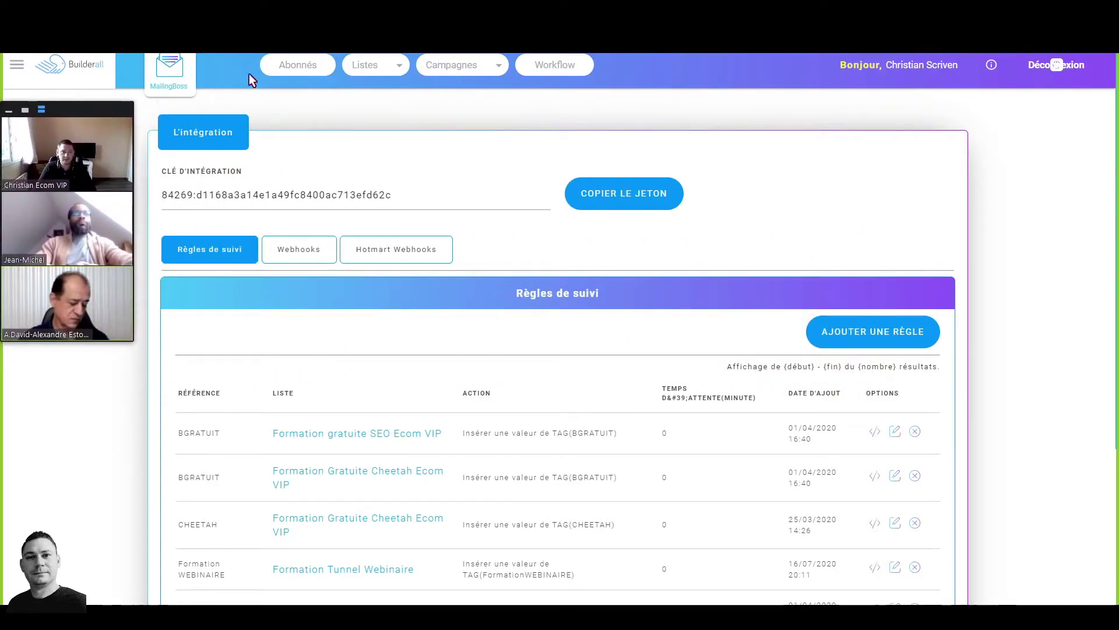
Step: Paste the integration key into the Inscription page's Clé d'intégration setting and save it
key(ctrl+Tab)
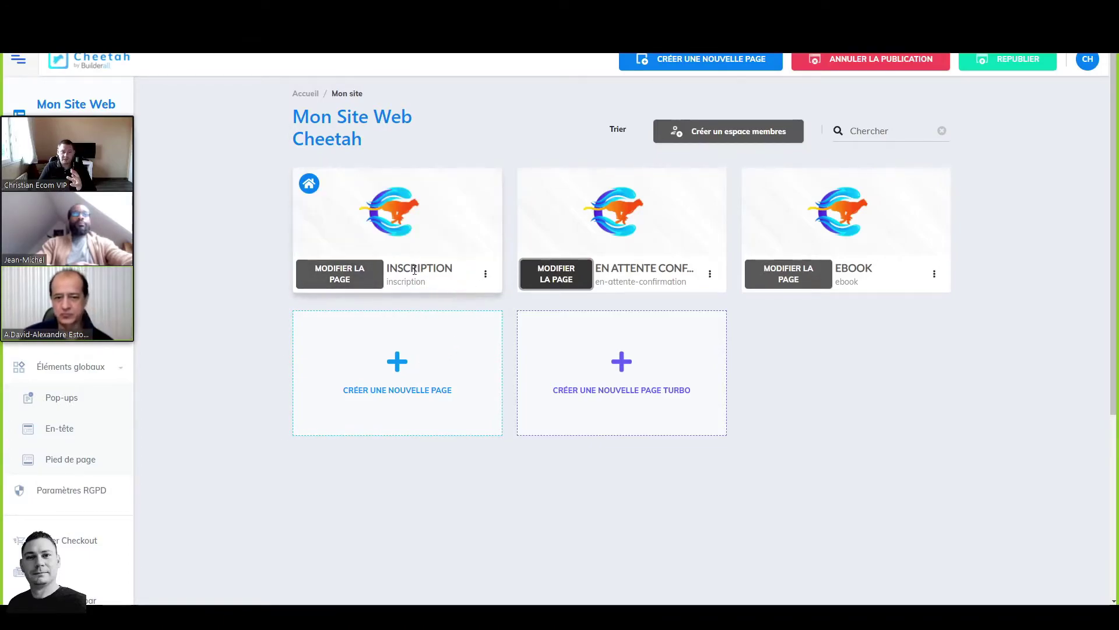
click(487, 279)
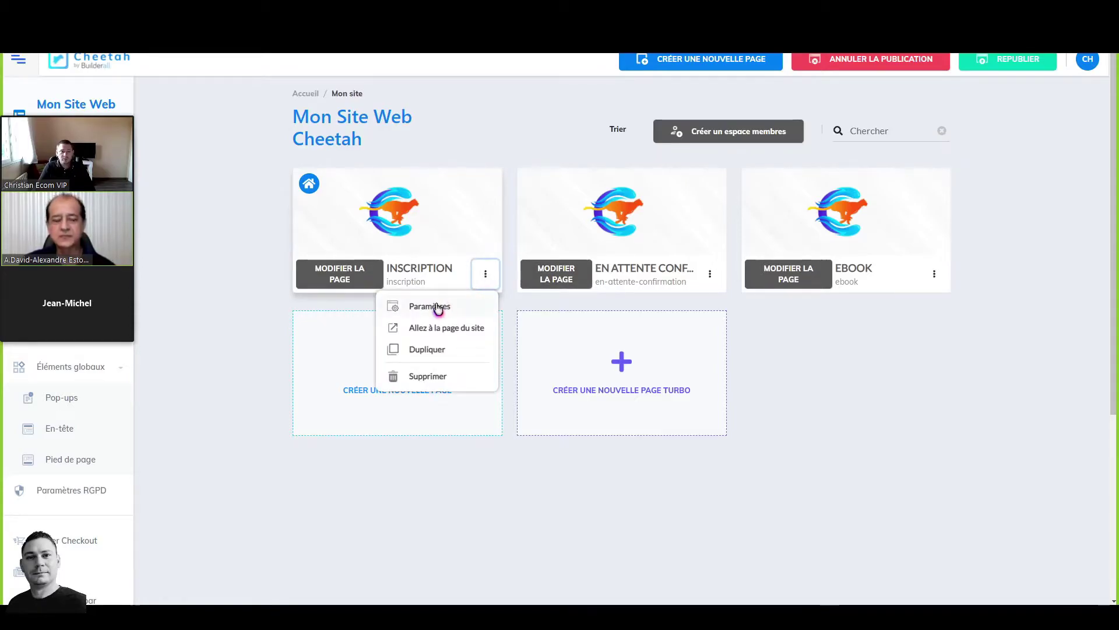
click(437, 309)
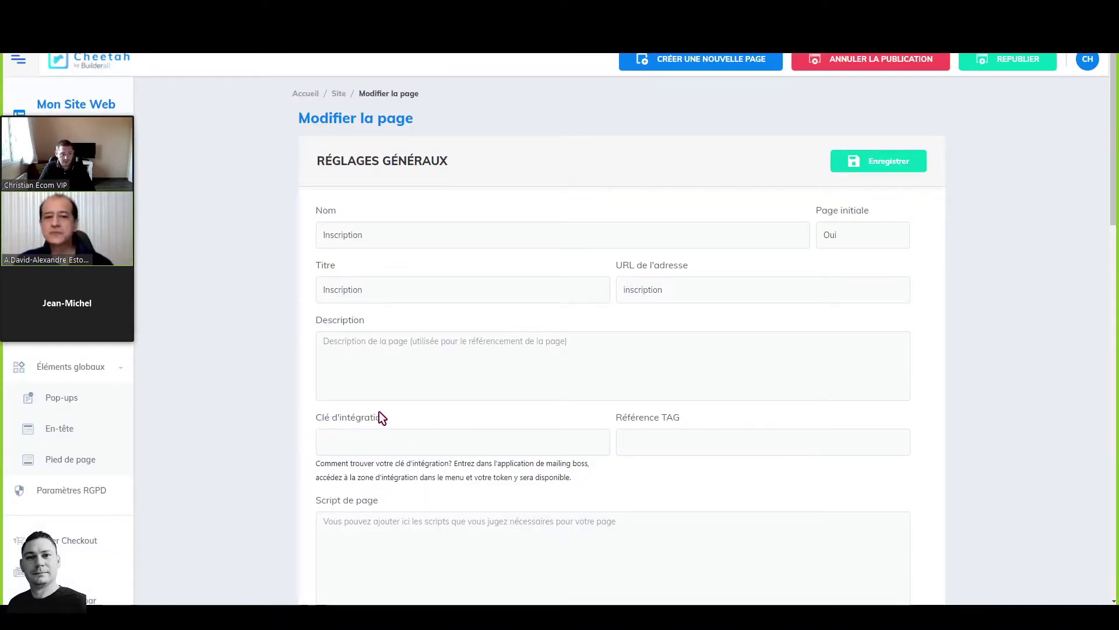
click(405, 437)
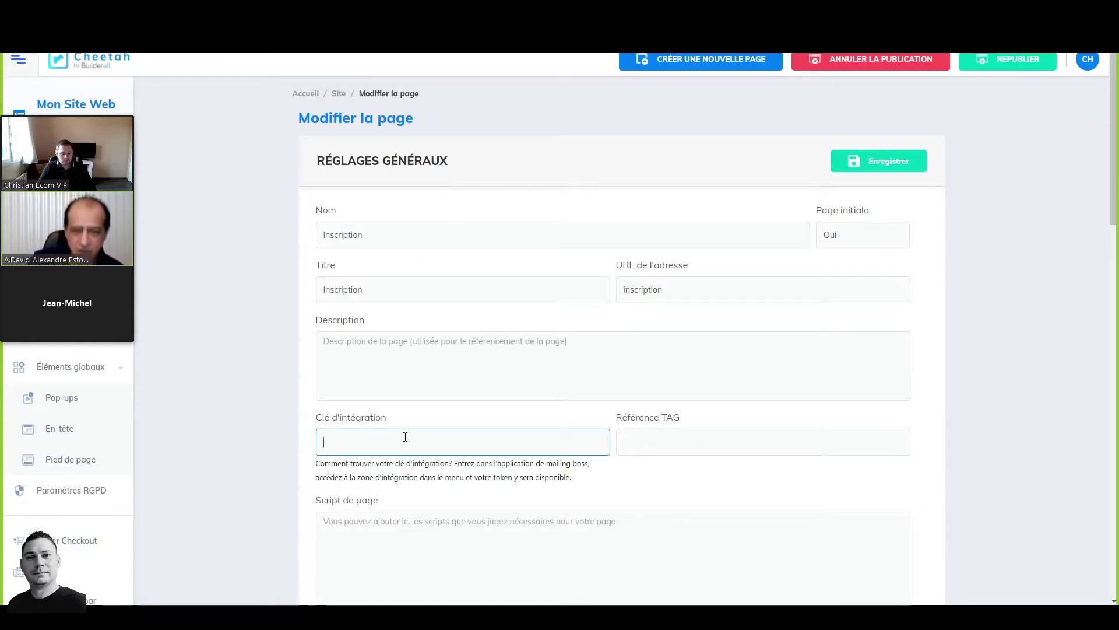
text(84269:d1168a3a14e1a49fc8400ac713efd62c)
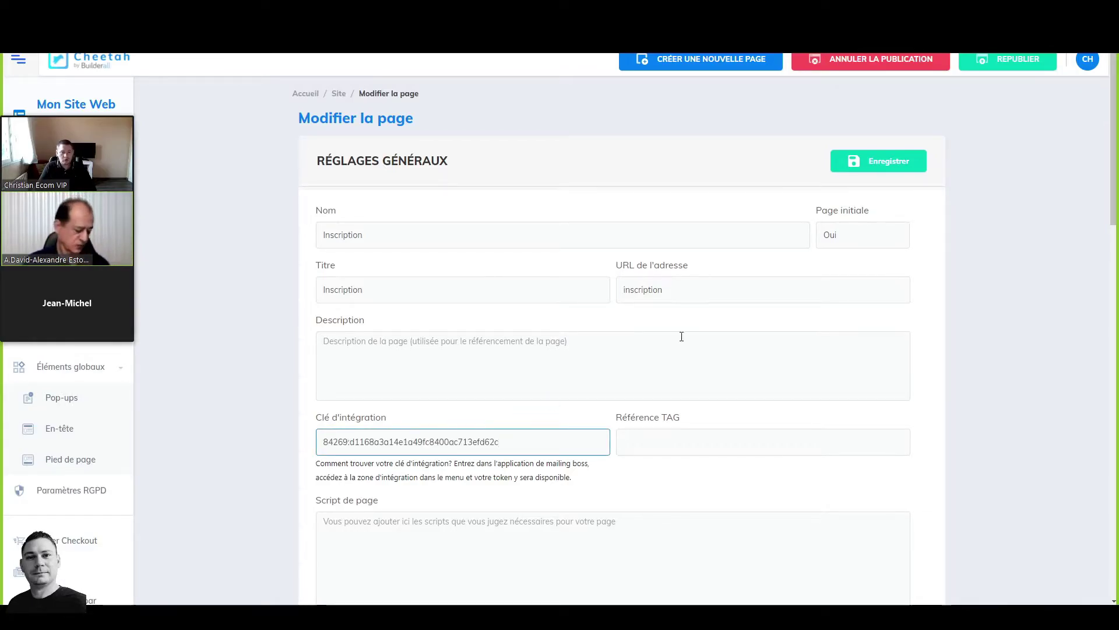
click(880, 162)
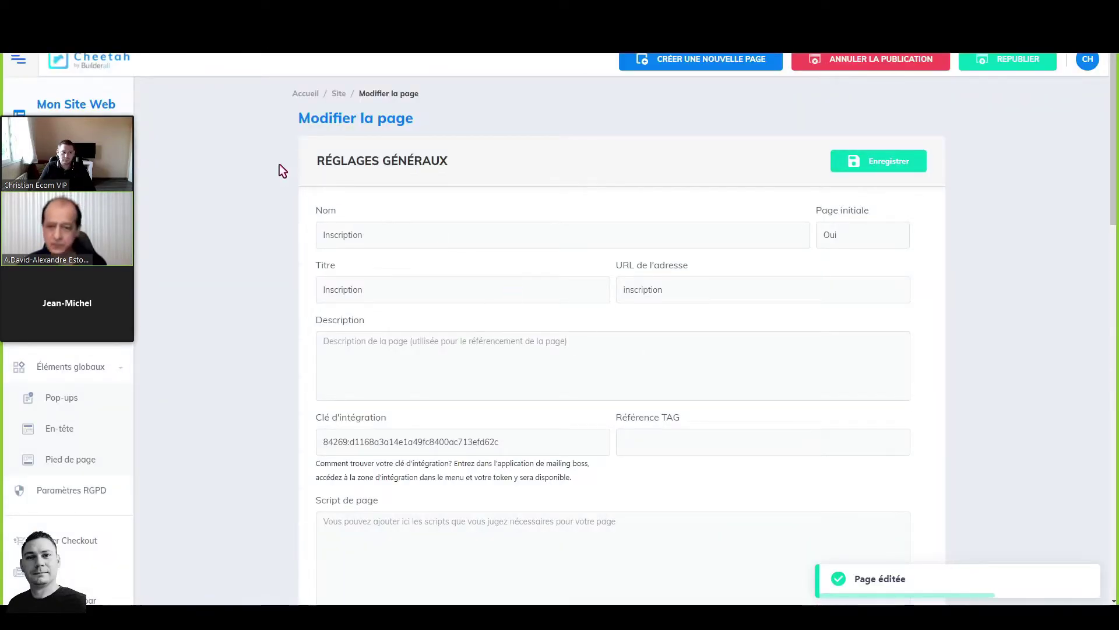
click(339, 93)
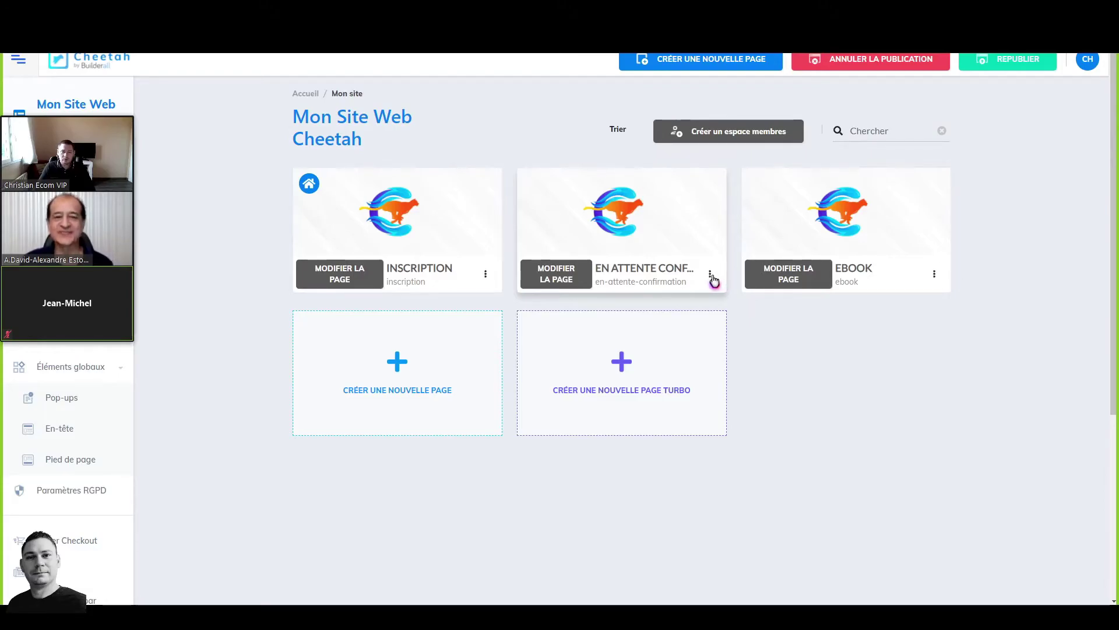
Step: Fill the En attente confirmation page's Clé d'intégration with the saved key and save
click(712, 278)
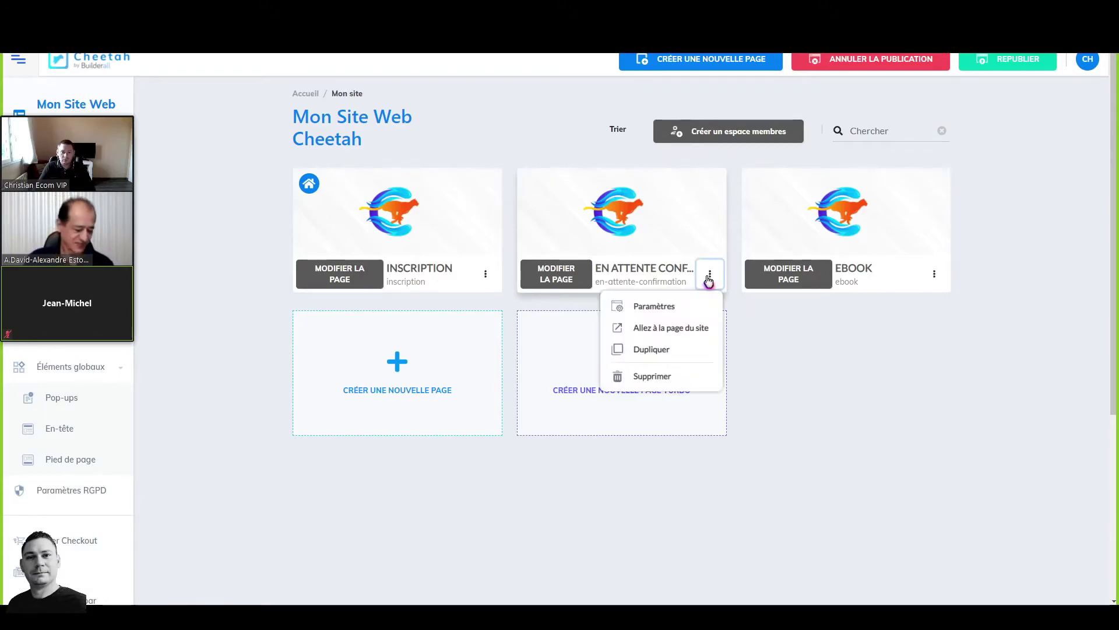
click(646, 310)
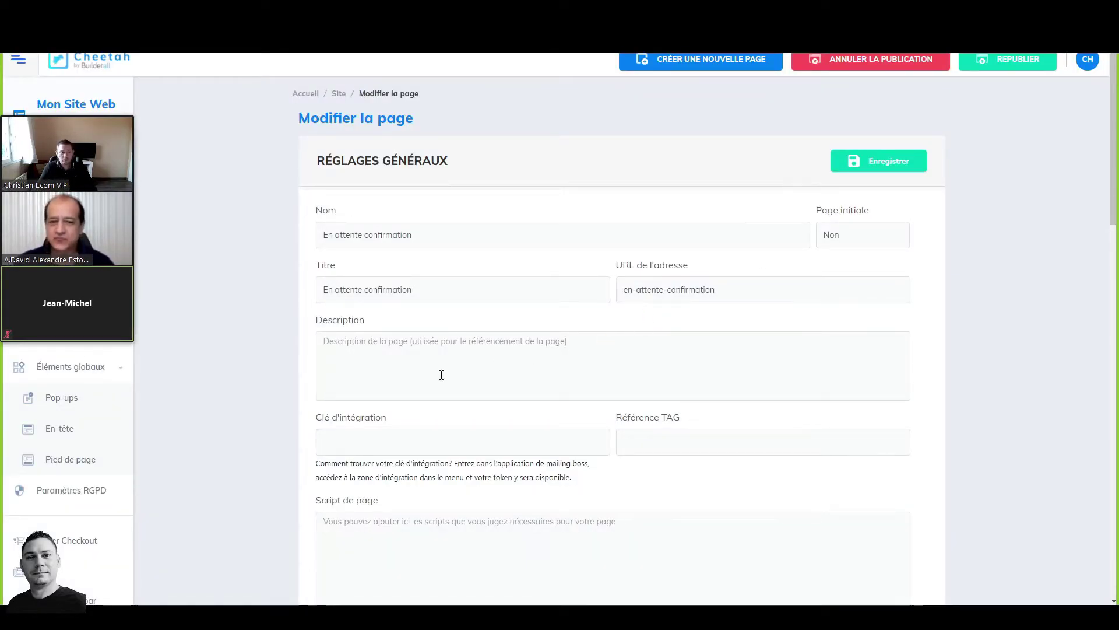
click(390, 438)
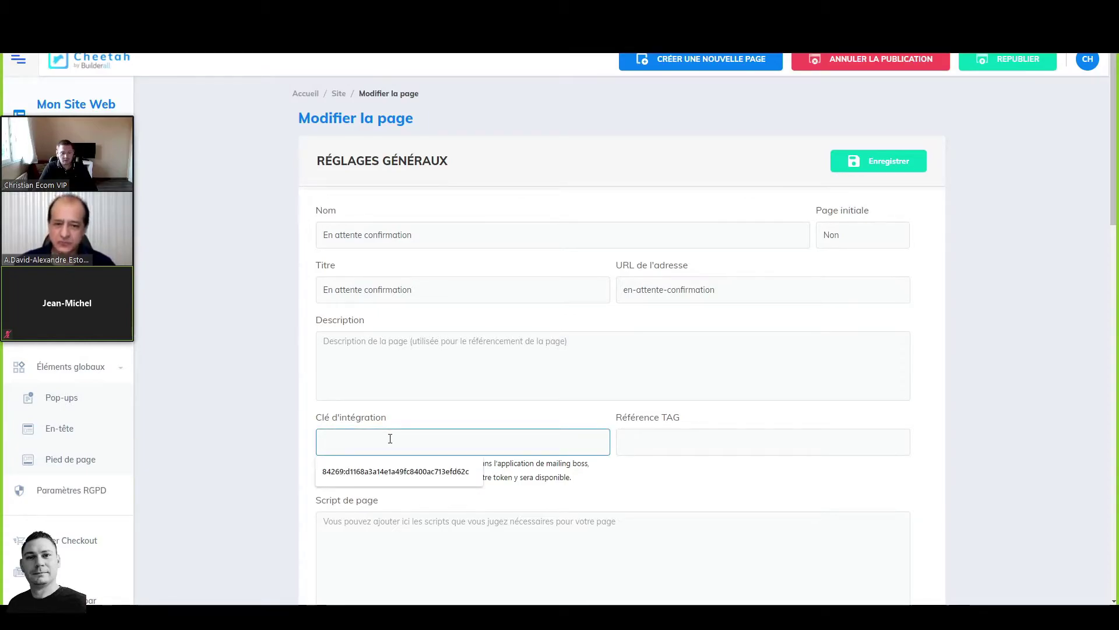
click(395, 471)
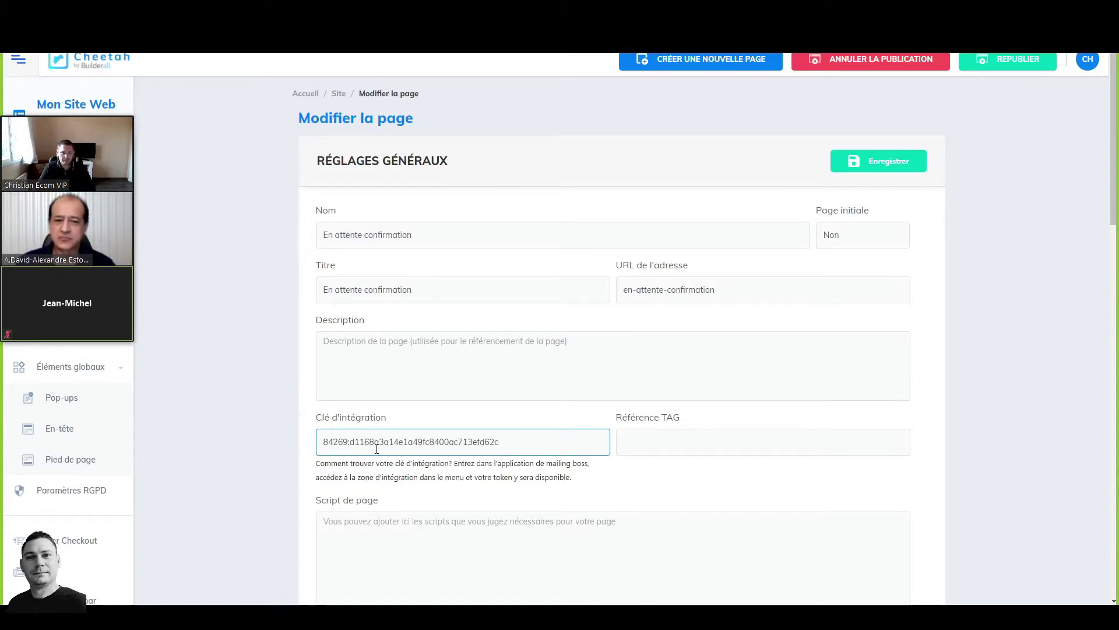
click(880, 164)
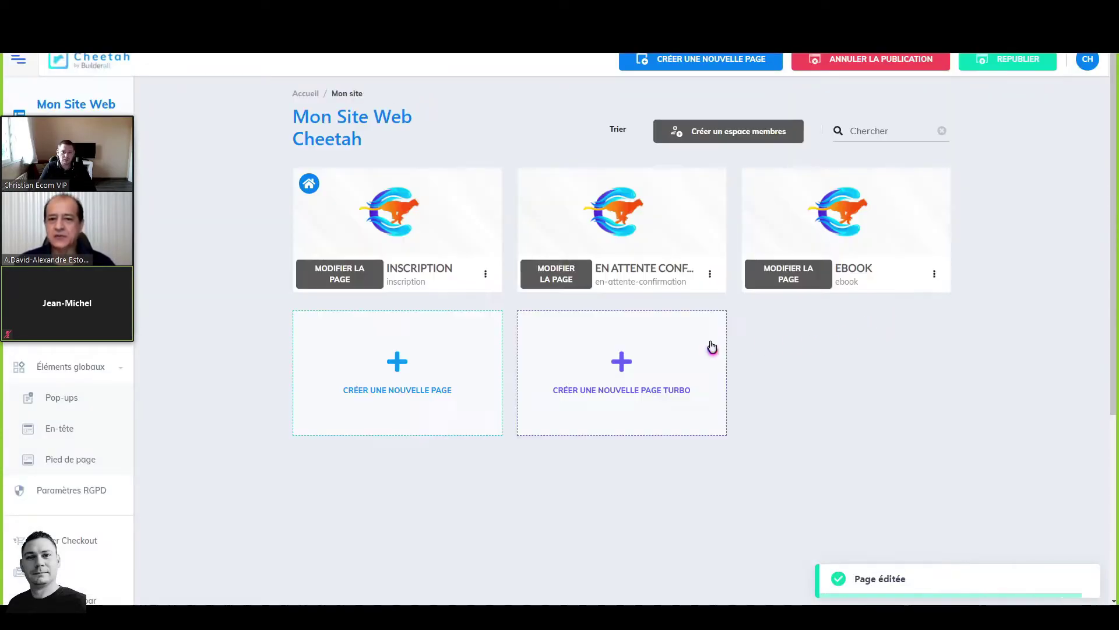
Step: Fill the Ebook page's Clé d'intégration with the suggested key and save the settings
click(935, 275)
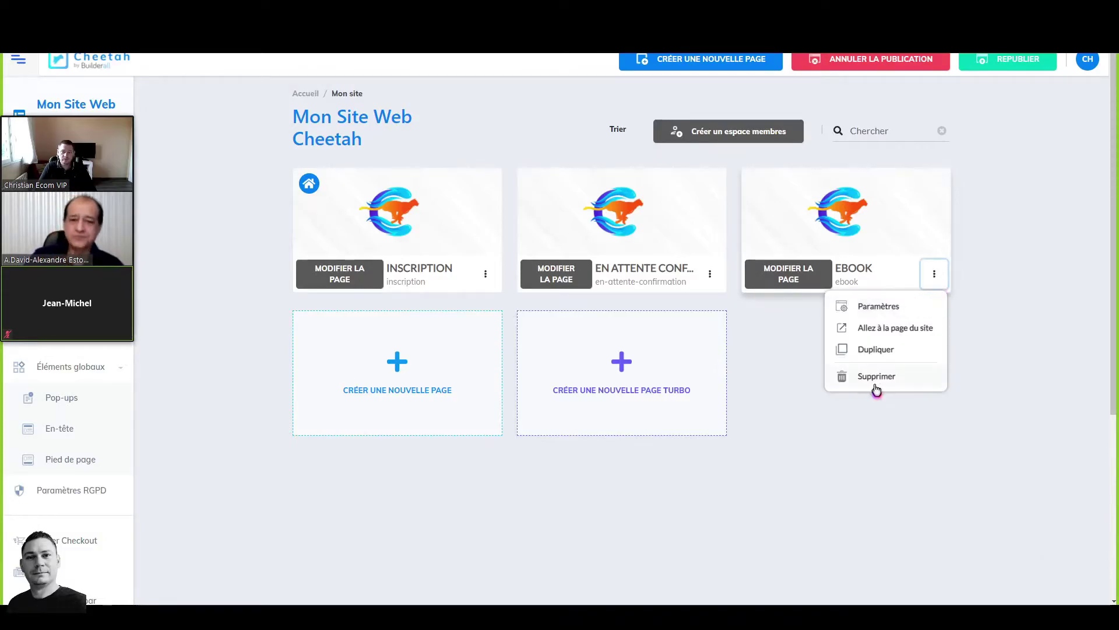
click(886, 306)
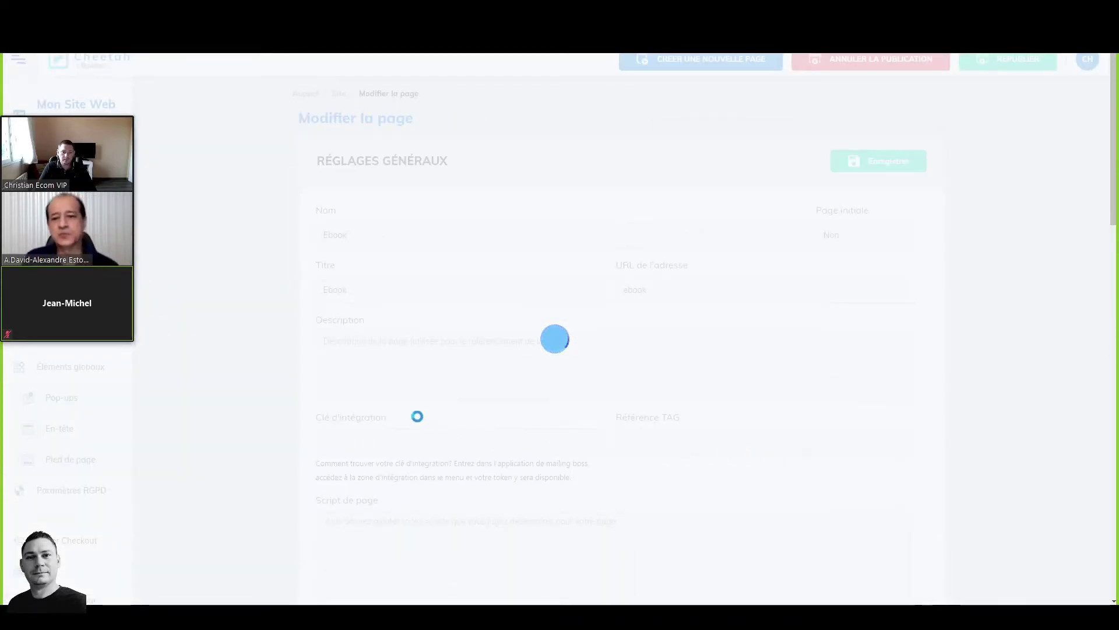
click(403, 441)
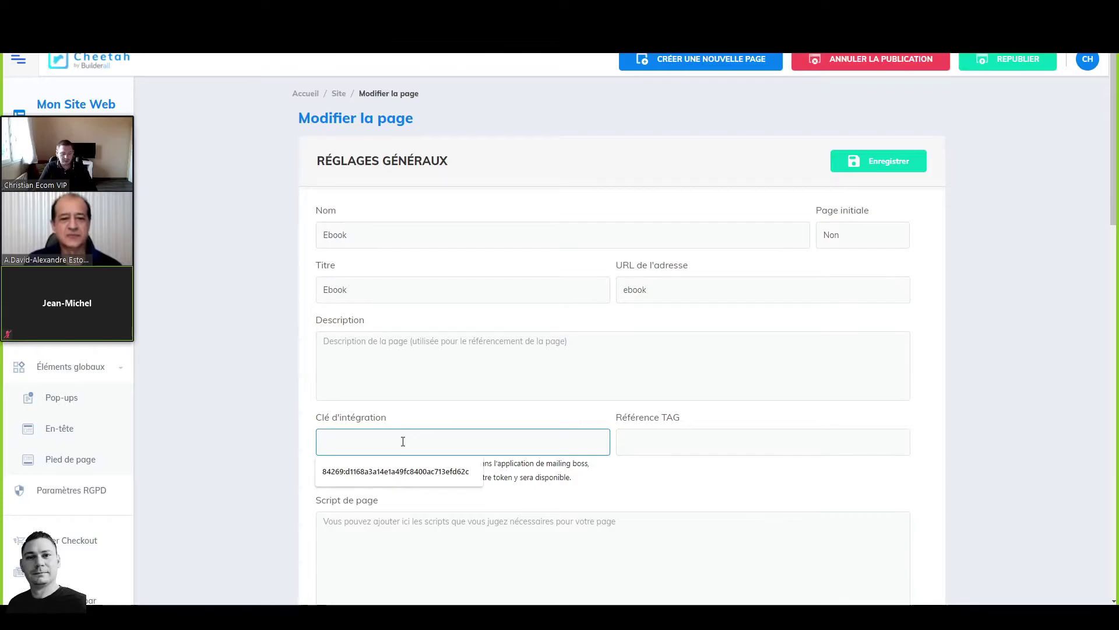
key(Down)
key(Return)
click(891, 169)
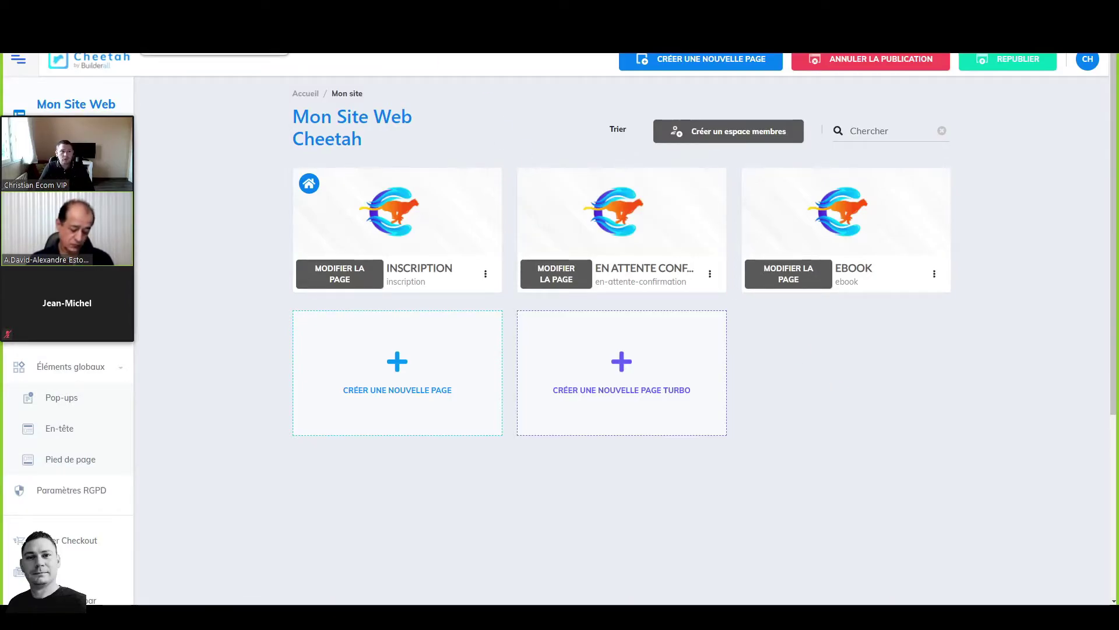
key(ctrl+Tab)
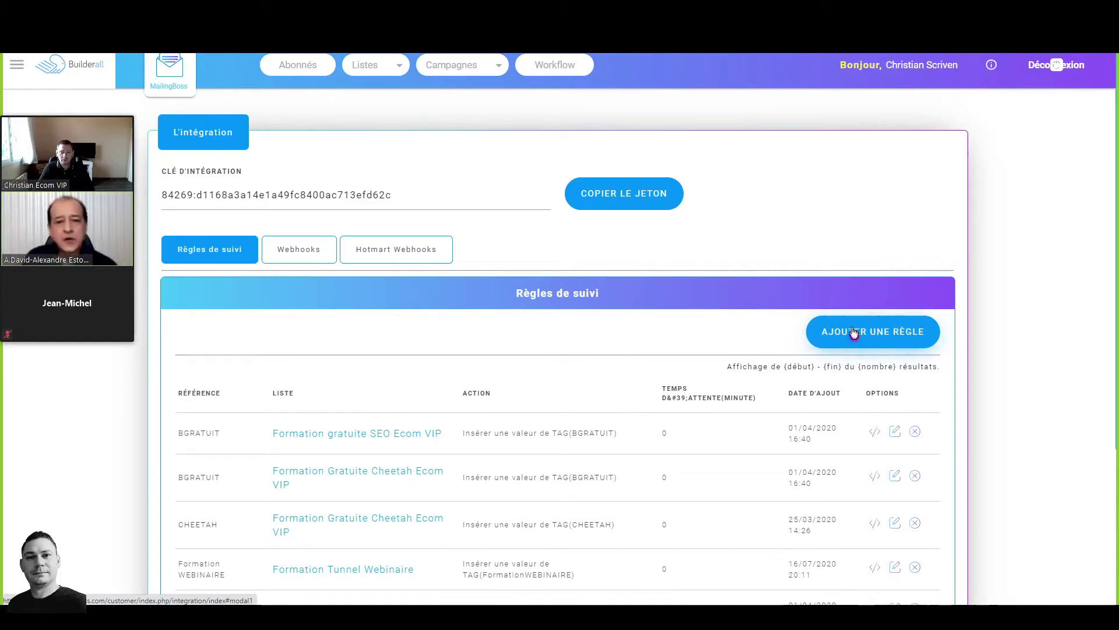
Step: Start a new tracking rule with AJOUTER UNE RÈGLE on the Intégration page
click(878, 337)
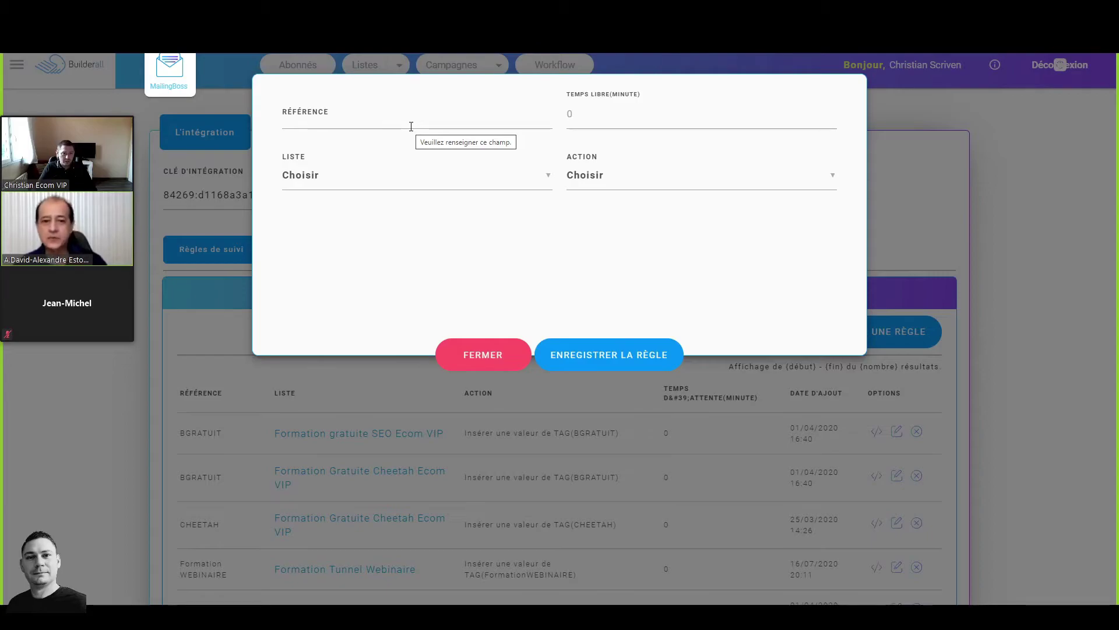
Step: Give the new rule the reference 'attente' and assign it to the Démo tag list
click(411, 126)
text(attente)
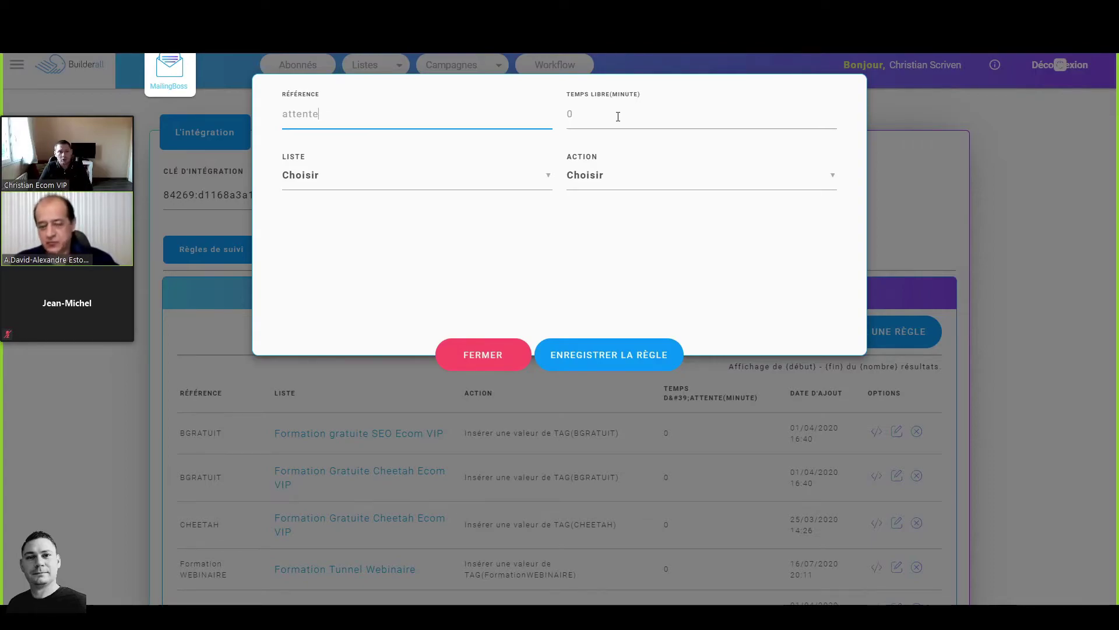
click(546, 182)
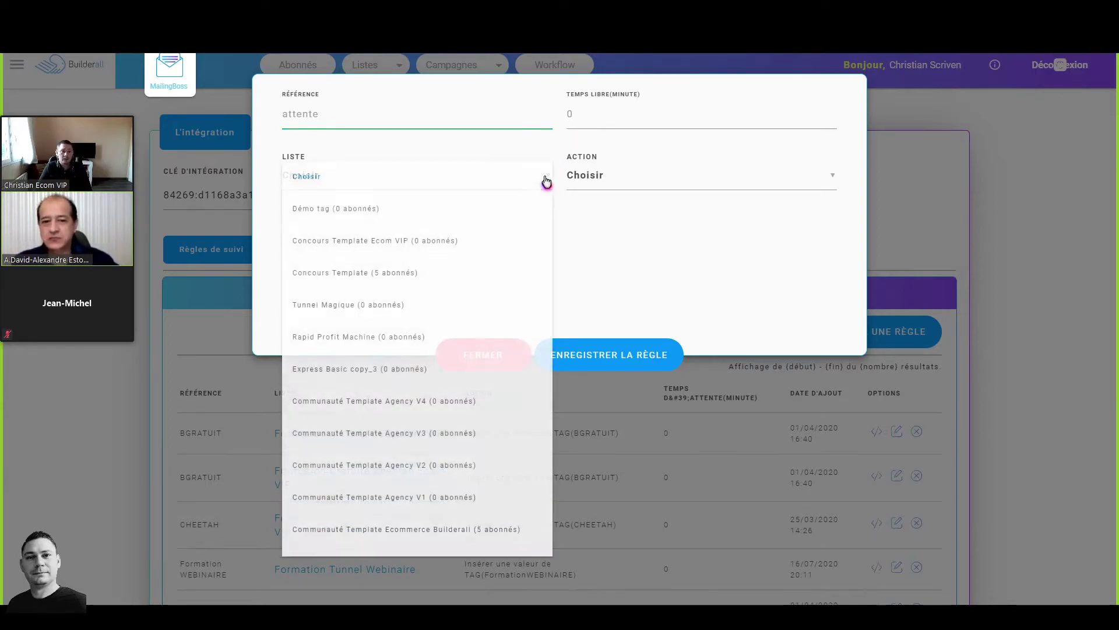
click(344, 212)
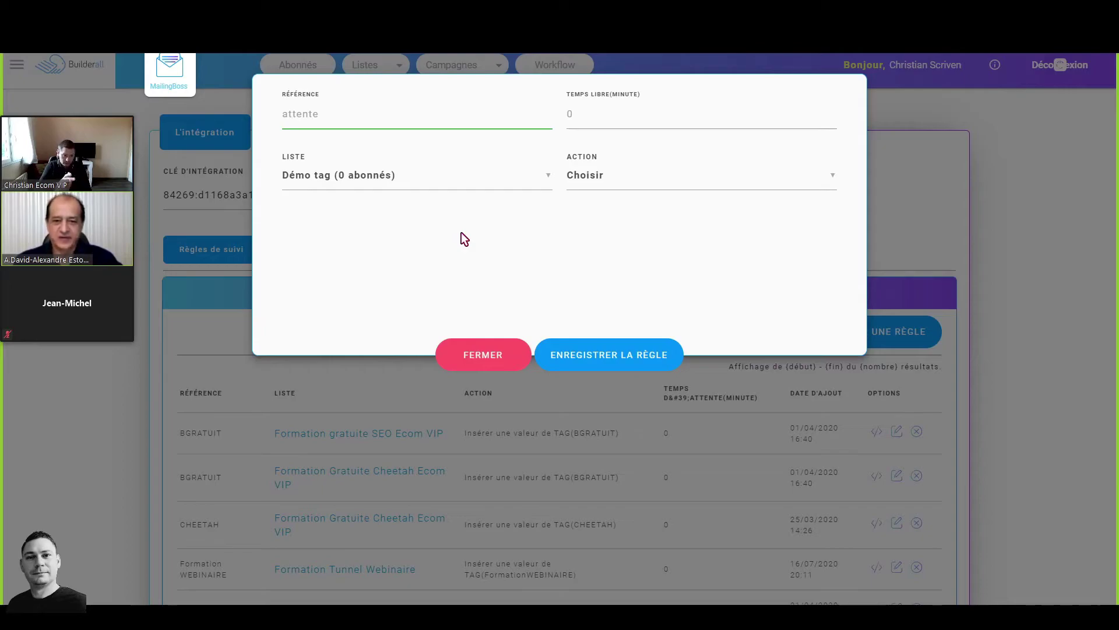
Step: Set the rule's action to insert TAG value 'attente' and save the rule
click(834, 171)
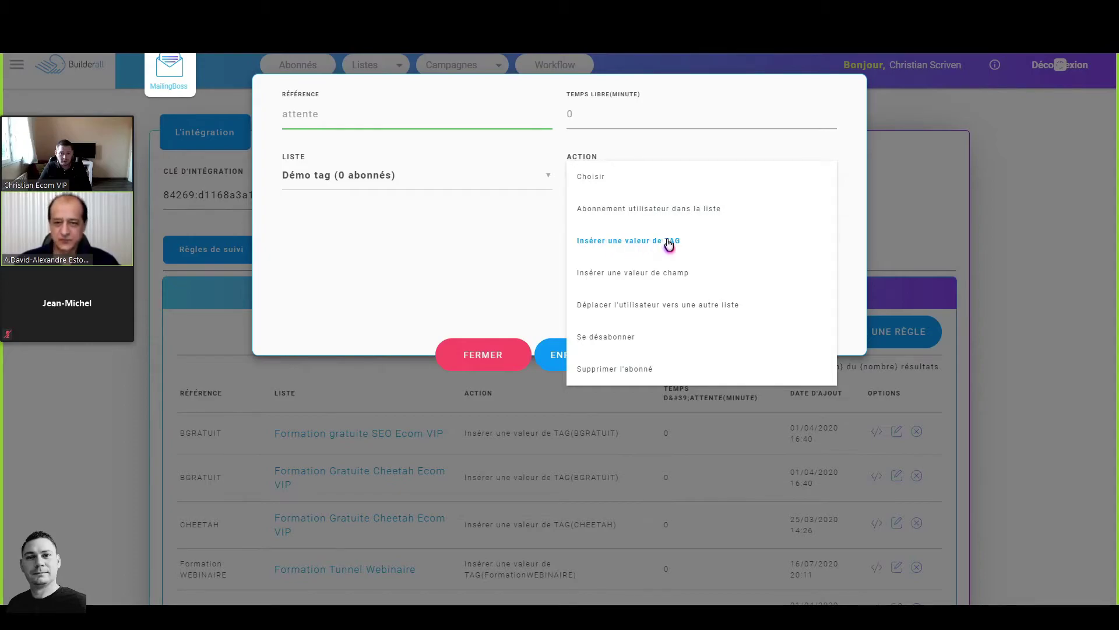
click(668, 244)
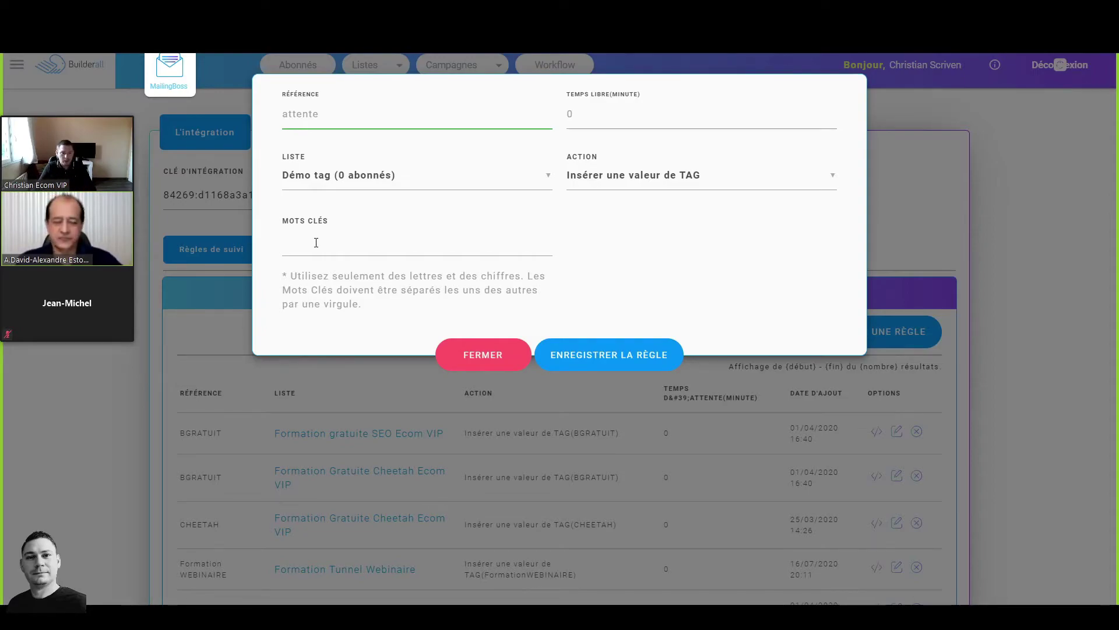
click(316, 243)
text(attente)
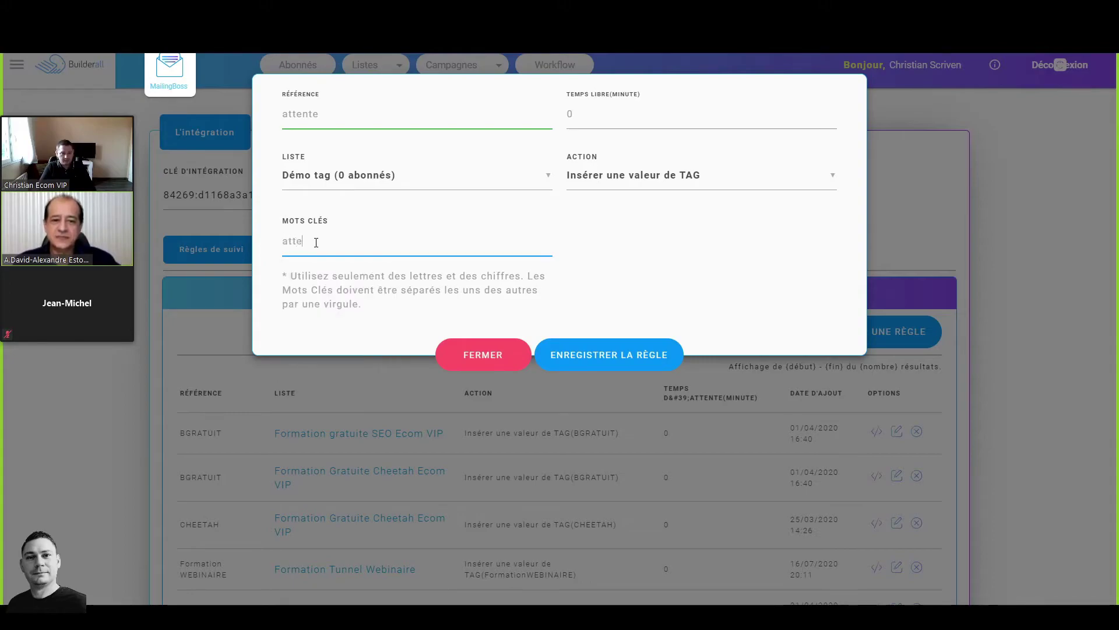
click(643, 354)
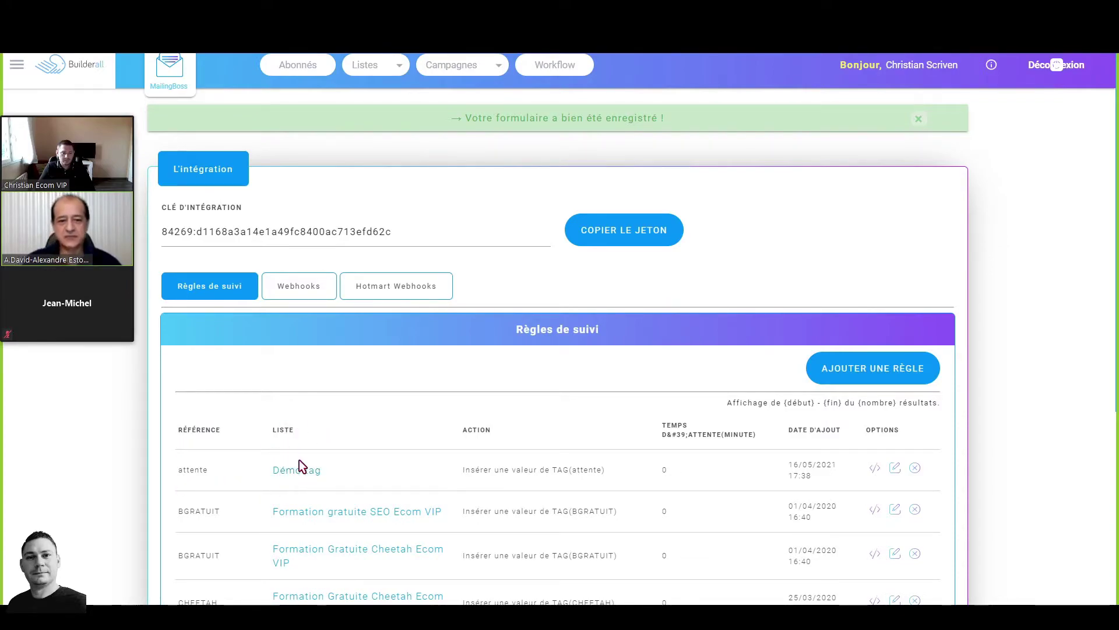
Step: Look over the Règles de suivi table, then open a fresh Ajouter une règle form
scroll(299, 459, down, 2)
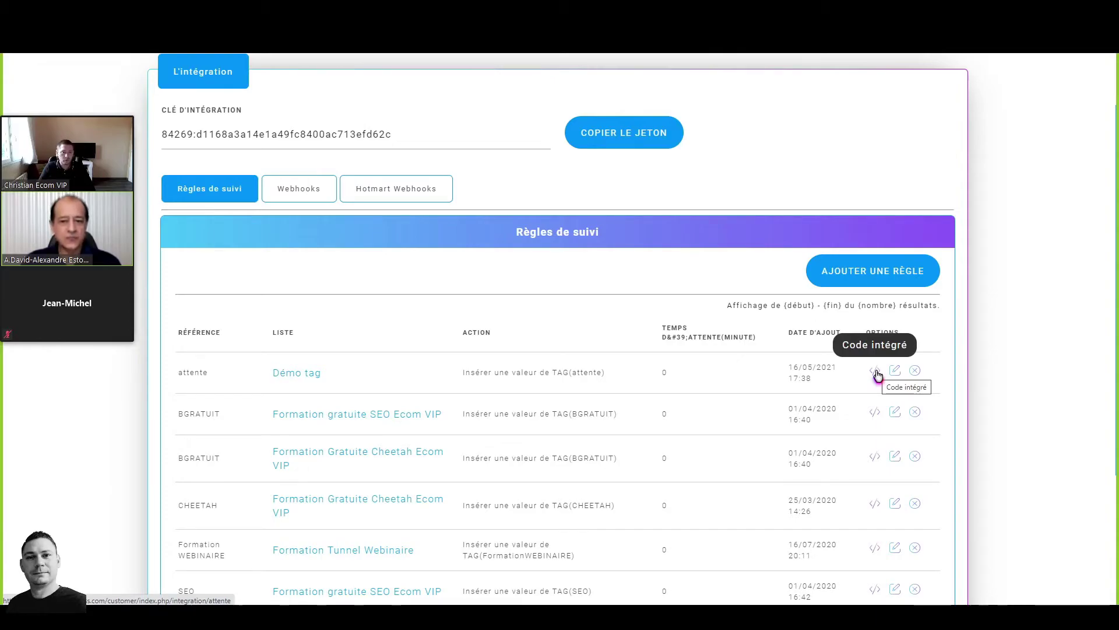
scroll(443, 373, up, 3)
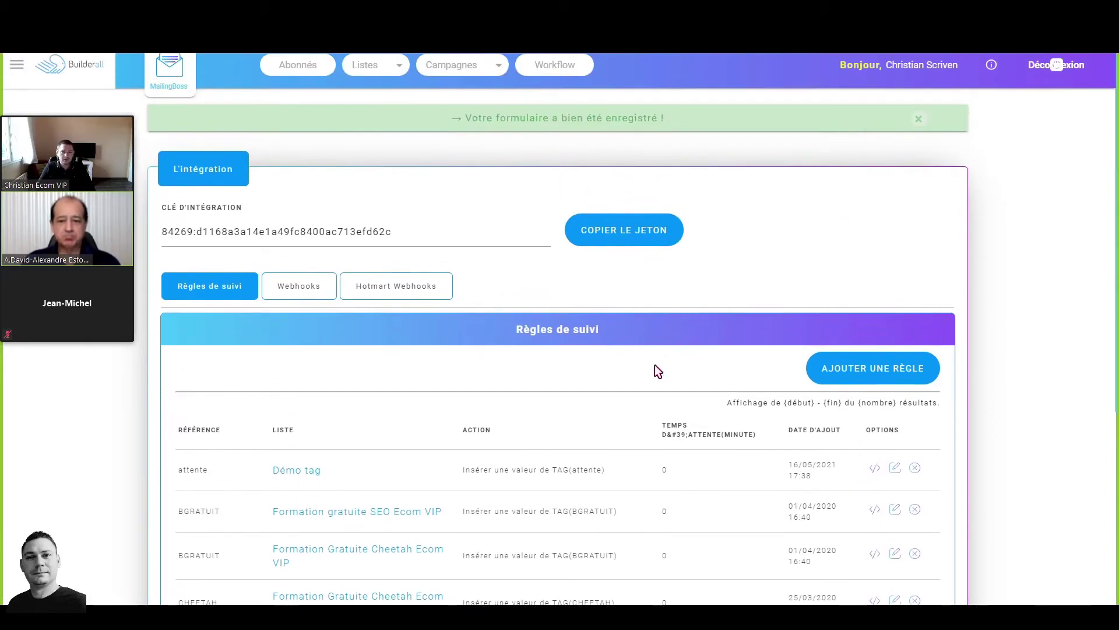
click(853, 369)
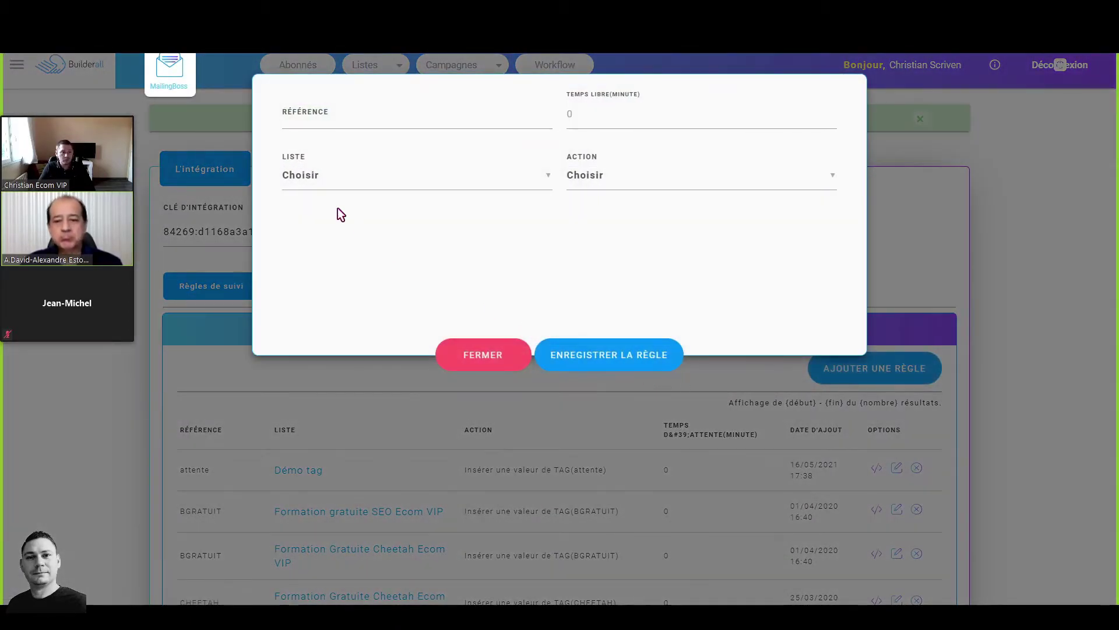
Step: Save a rule with reference ebook, list Démo tag, action Insérer une valeur de TAG, and keyword ebook
click(314, 122)
text(e)
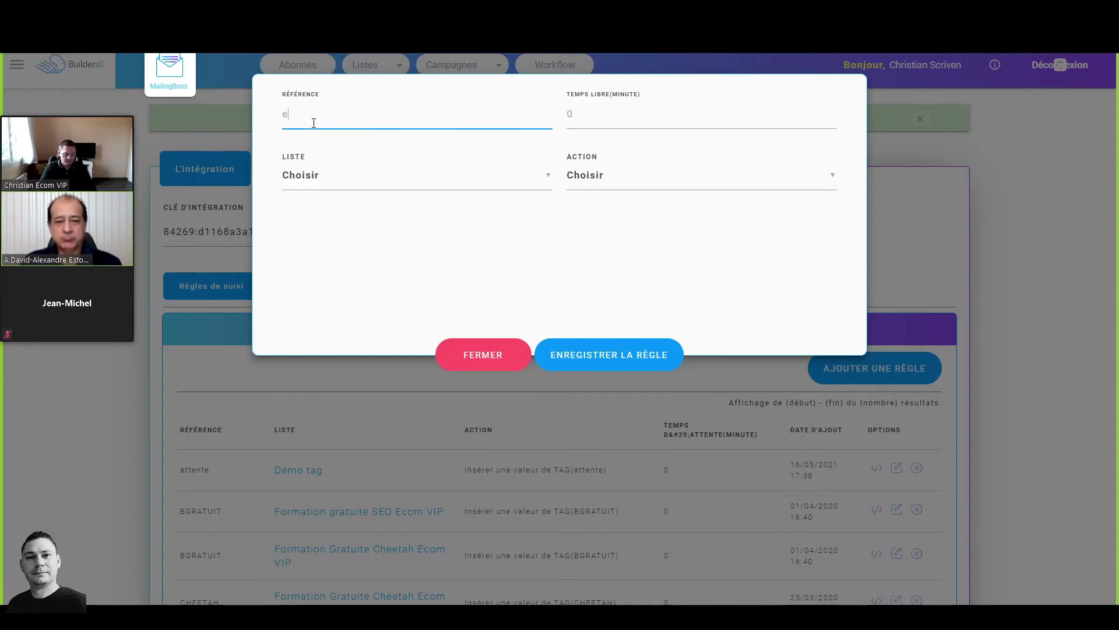
text(book)
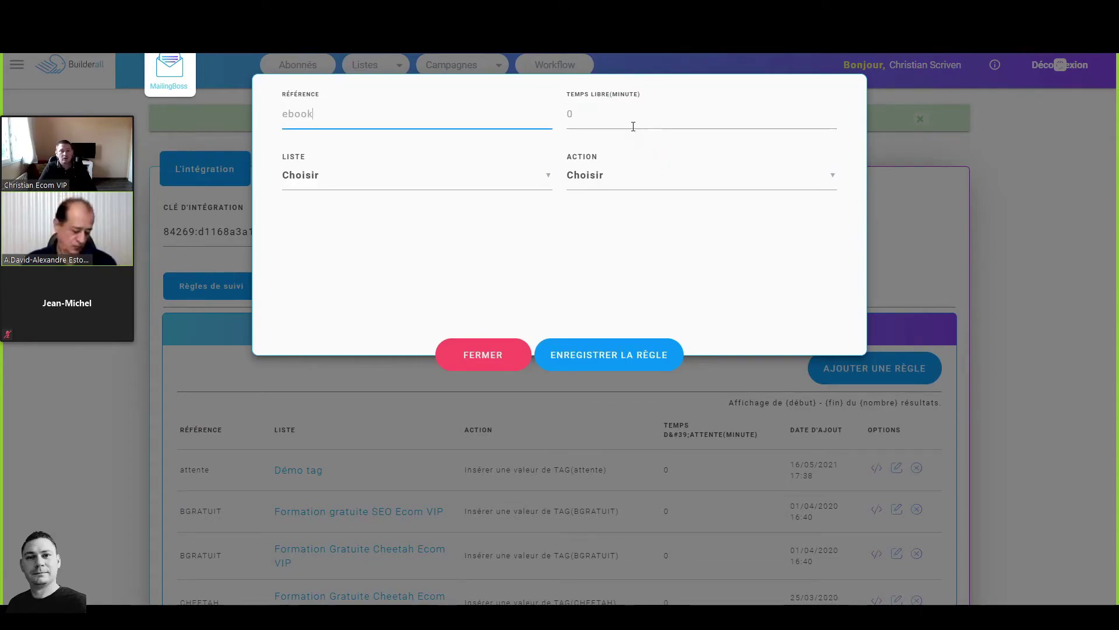
click(381, 178)
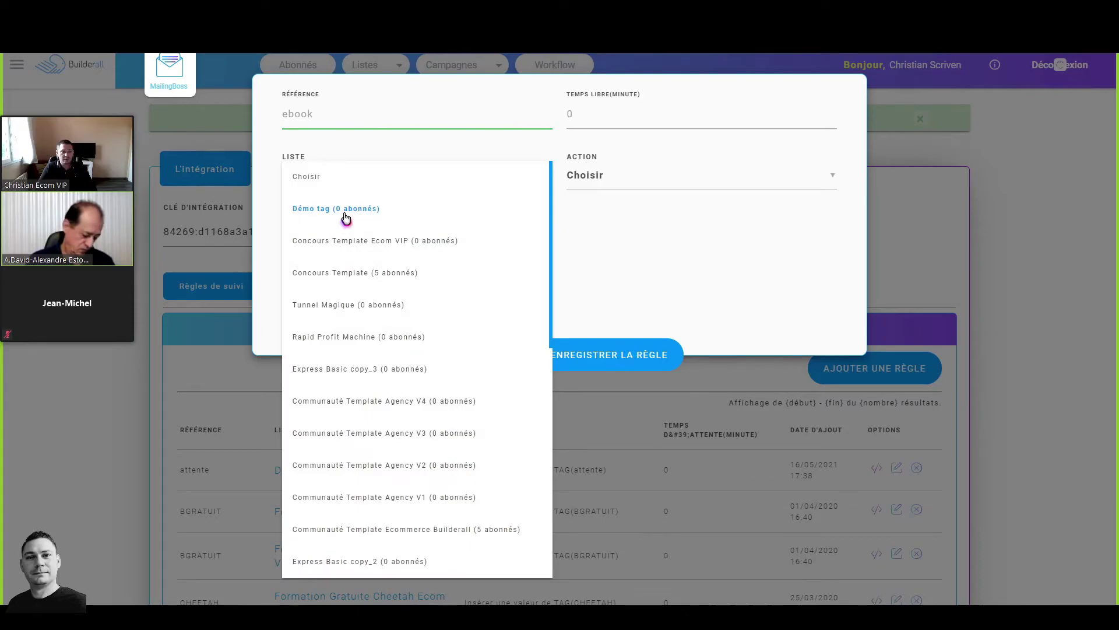
click(343, 218)
click(690, 184)
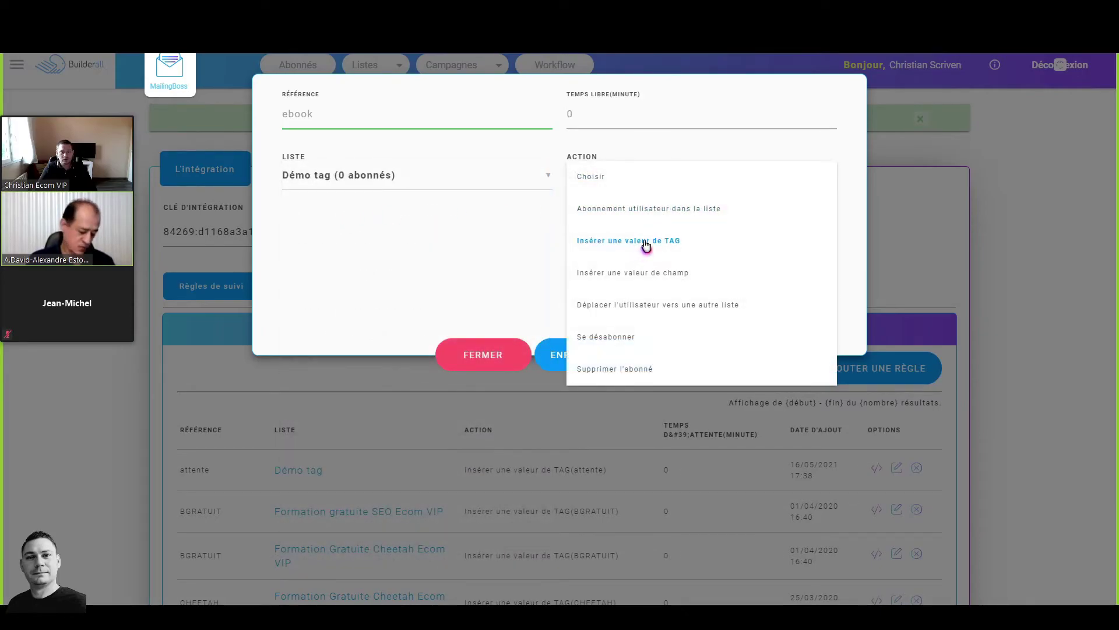
click(646, 241)
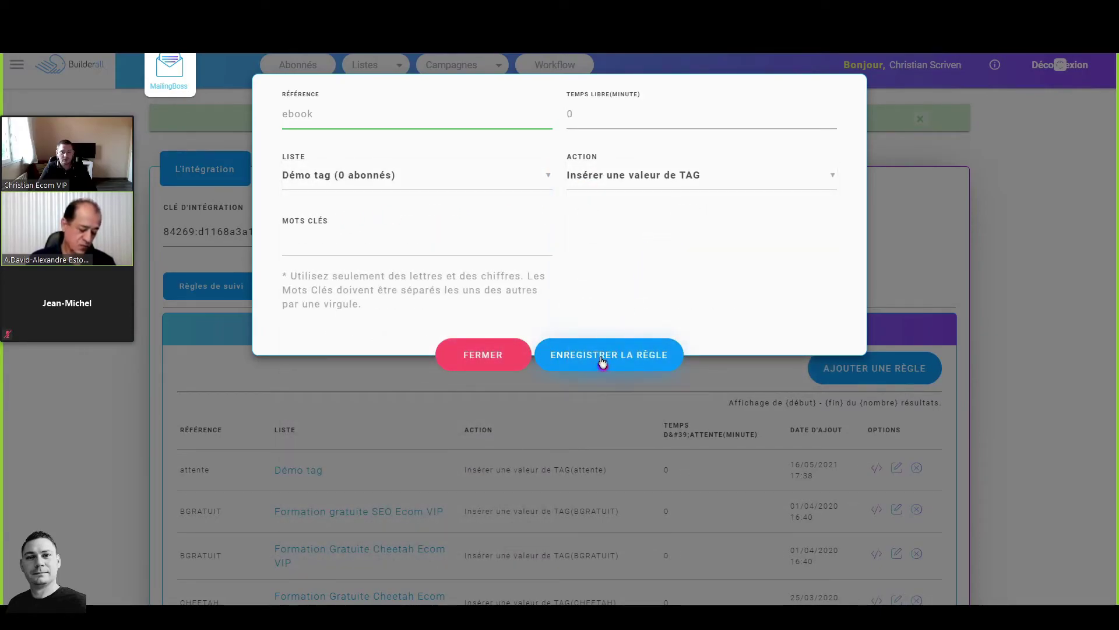
click(341, 246)
text(ebo)
click(661, 367)
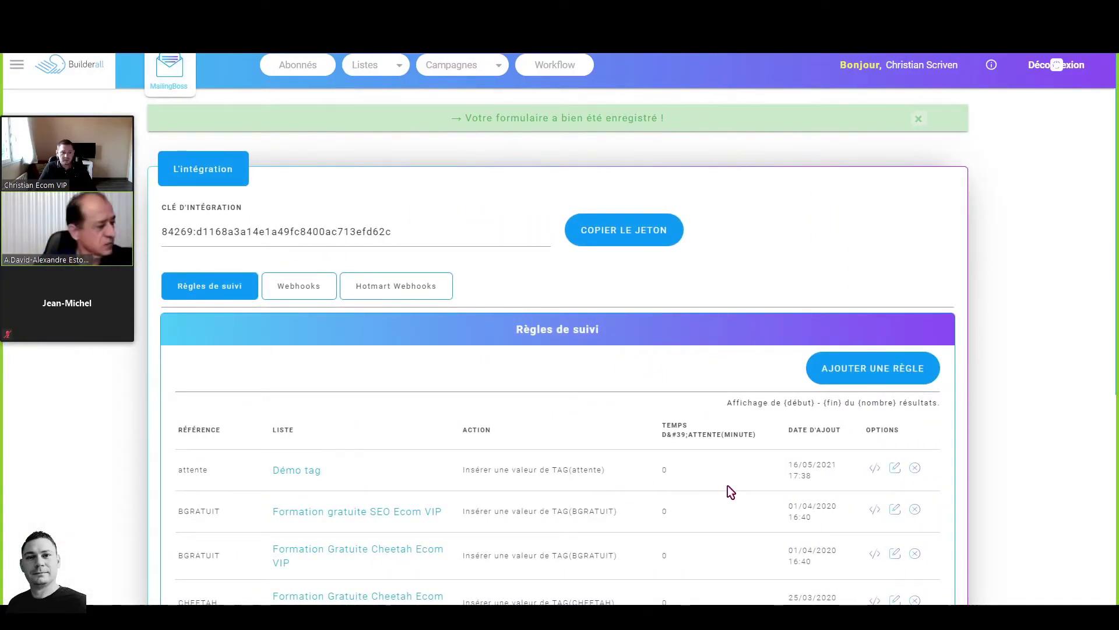
Step: Confirm the ebook row in Règles de suivi, then go back to the Cheetah site pages
scroll(728, 485, down, 3)
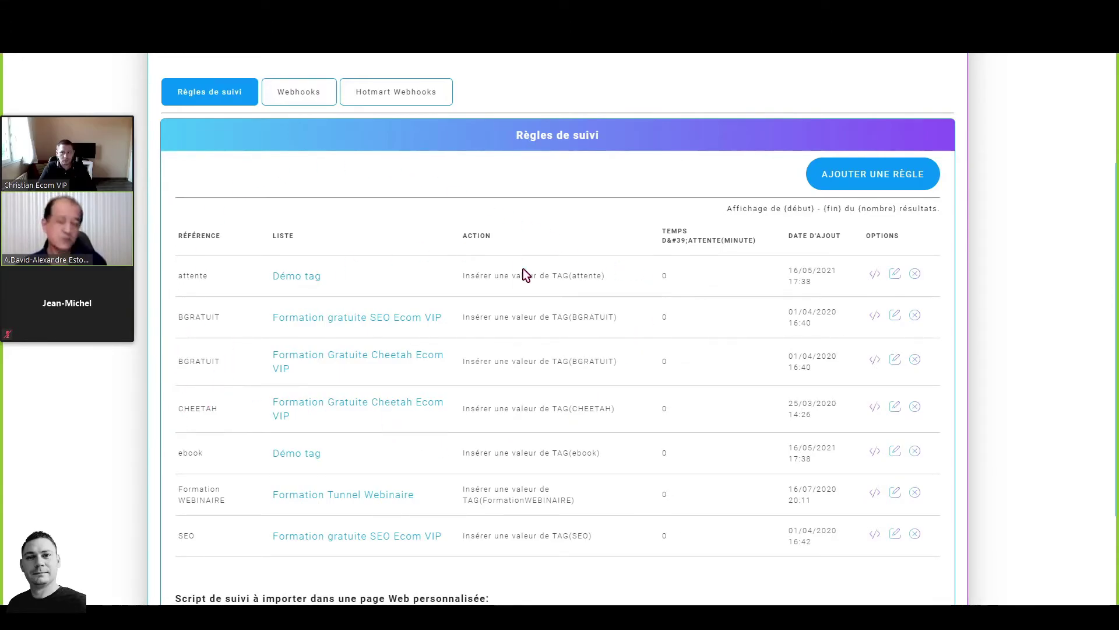
scroll(332, 401, up, 3)
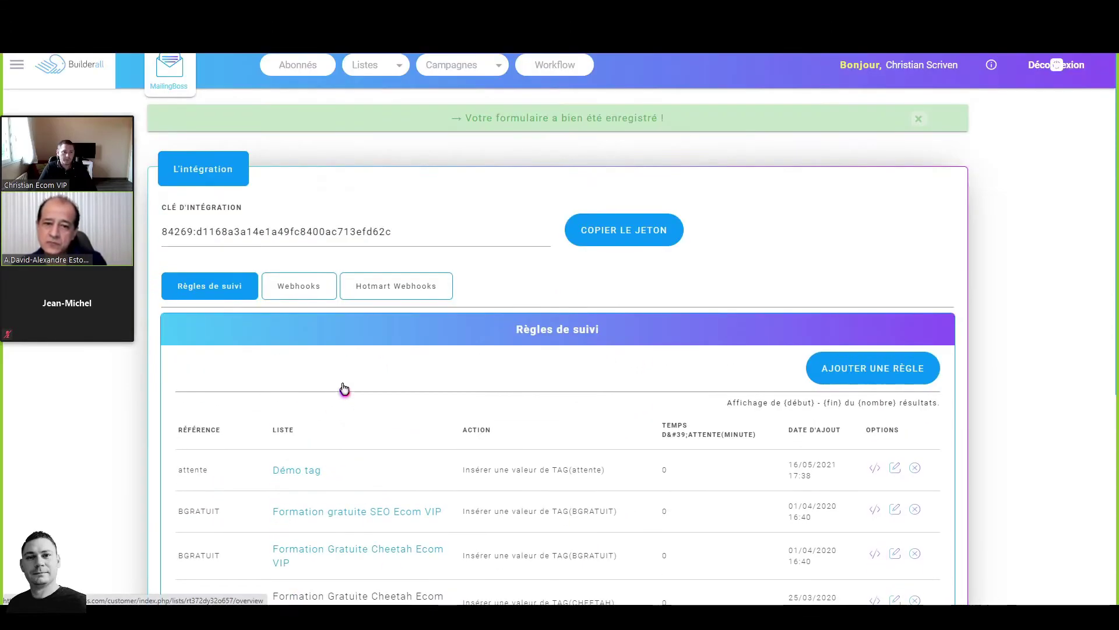
click(309, 41)
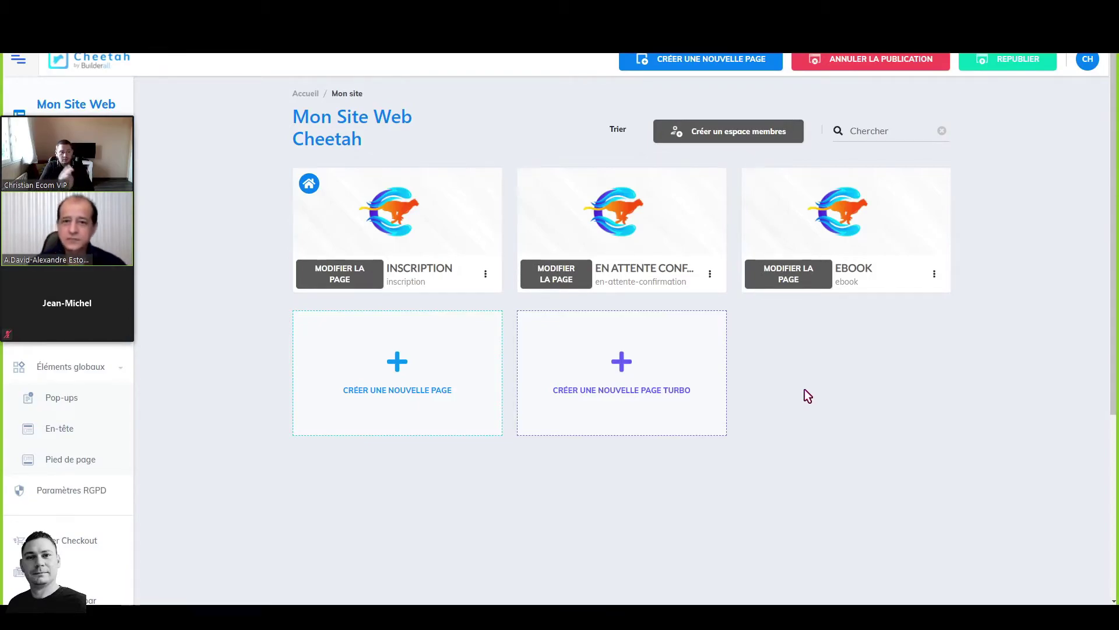
Step: Set the En attente confirmation page's Référence TAG to attente in Paramètres and save
click(710, 275)
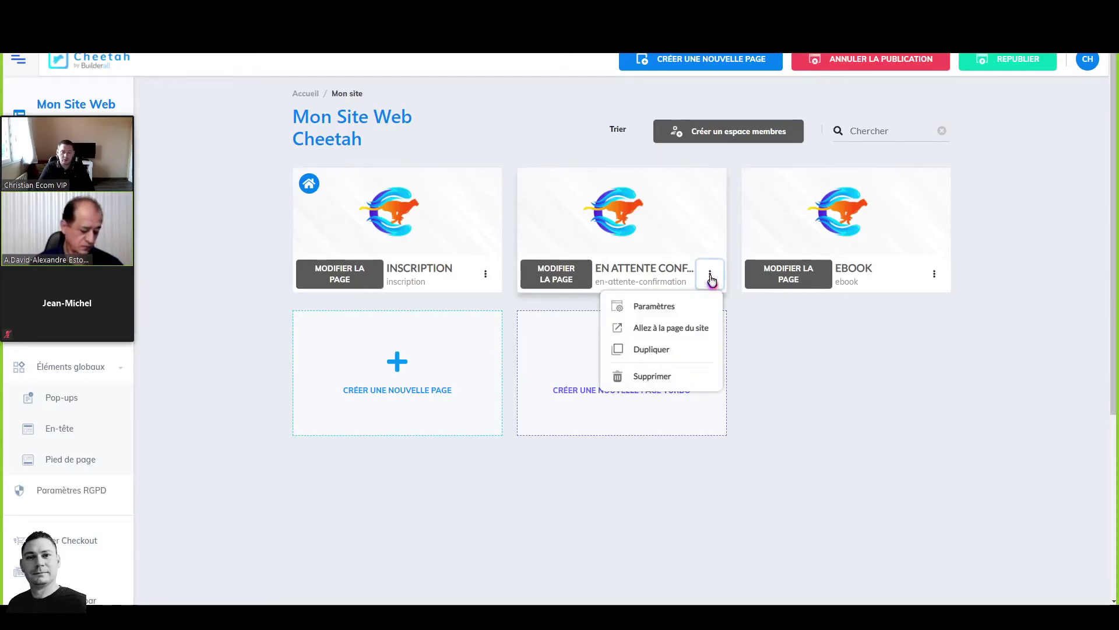
click(654, 306)
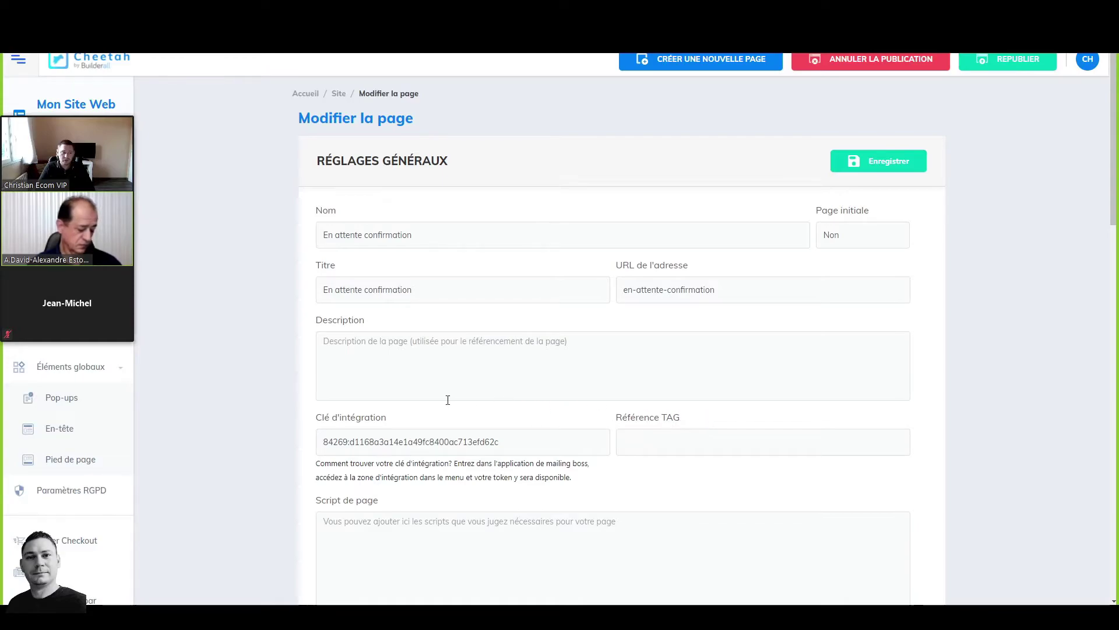
click(660, 436)
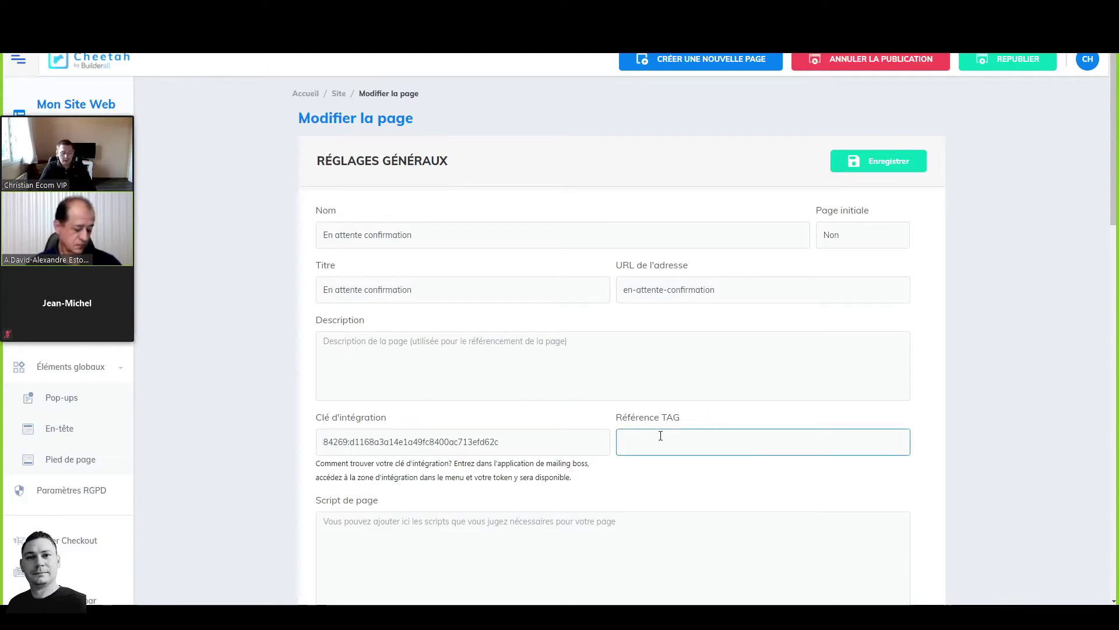
text(attente)
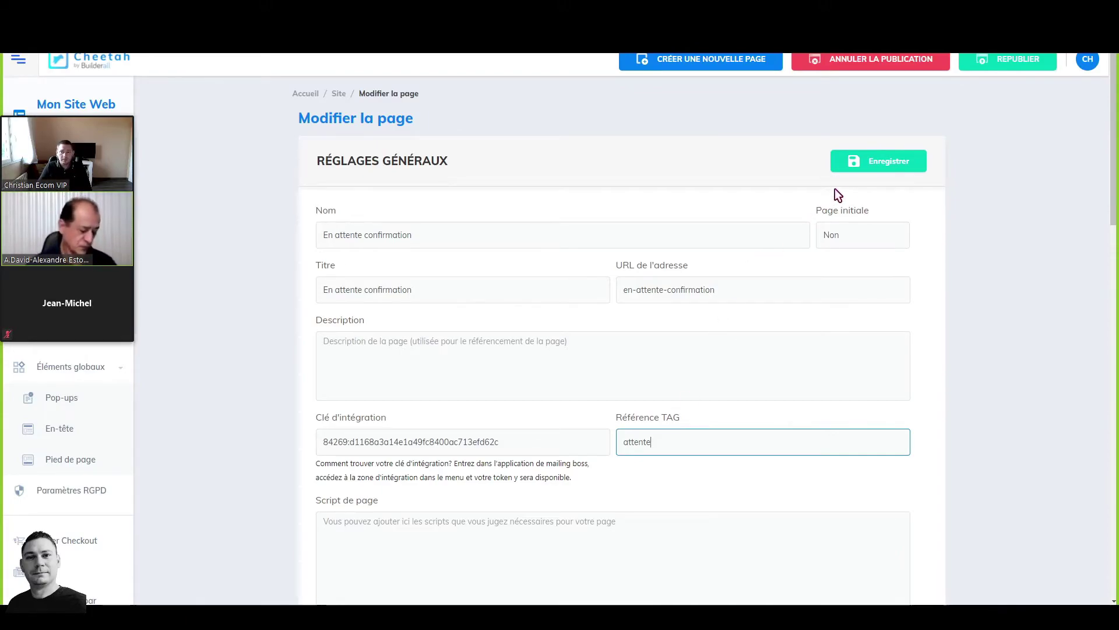
click(878, 161)
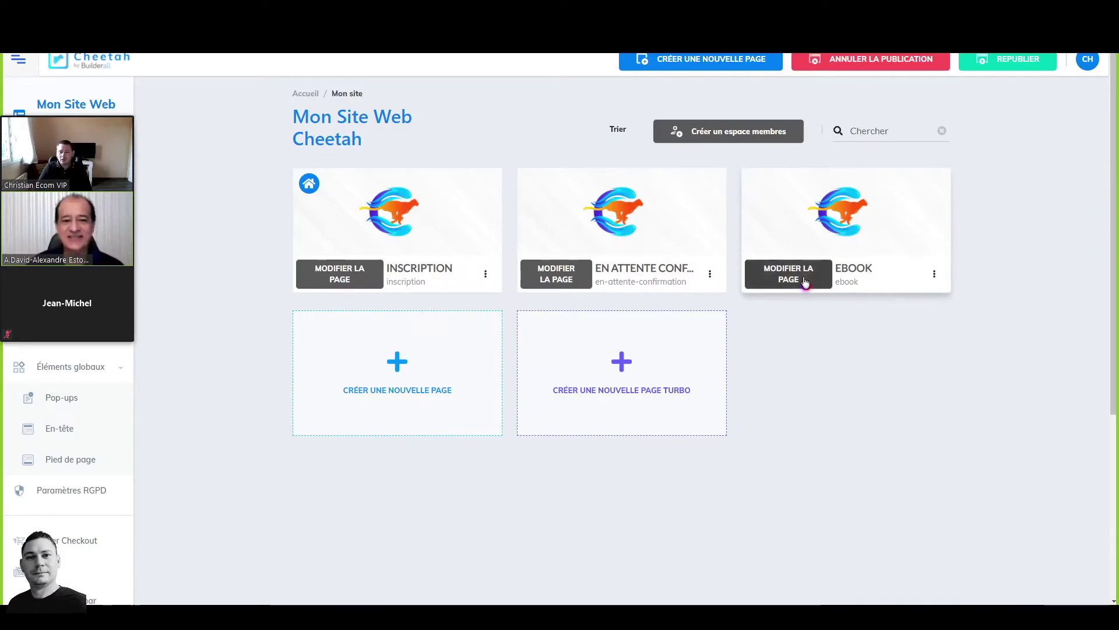
Step: Set the Ebook page's Référence TAG to ebook, save it, and republish the site
click(934, 275)
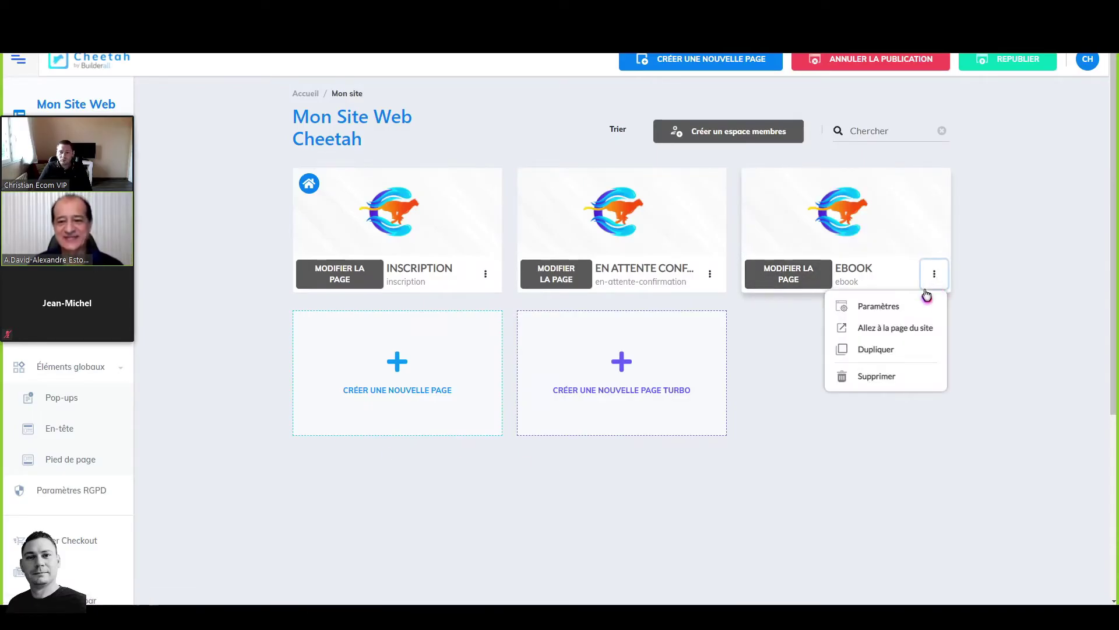
click(895, 309)
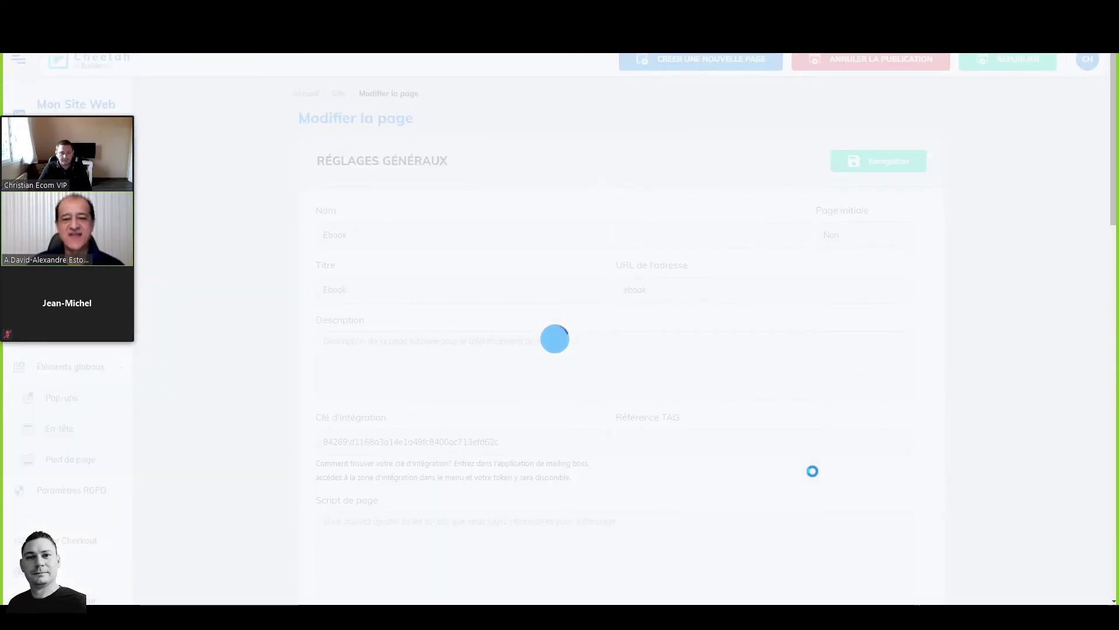
click(661, 444)
text(ebook)
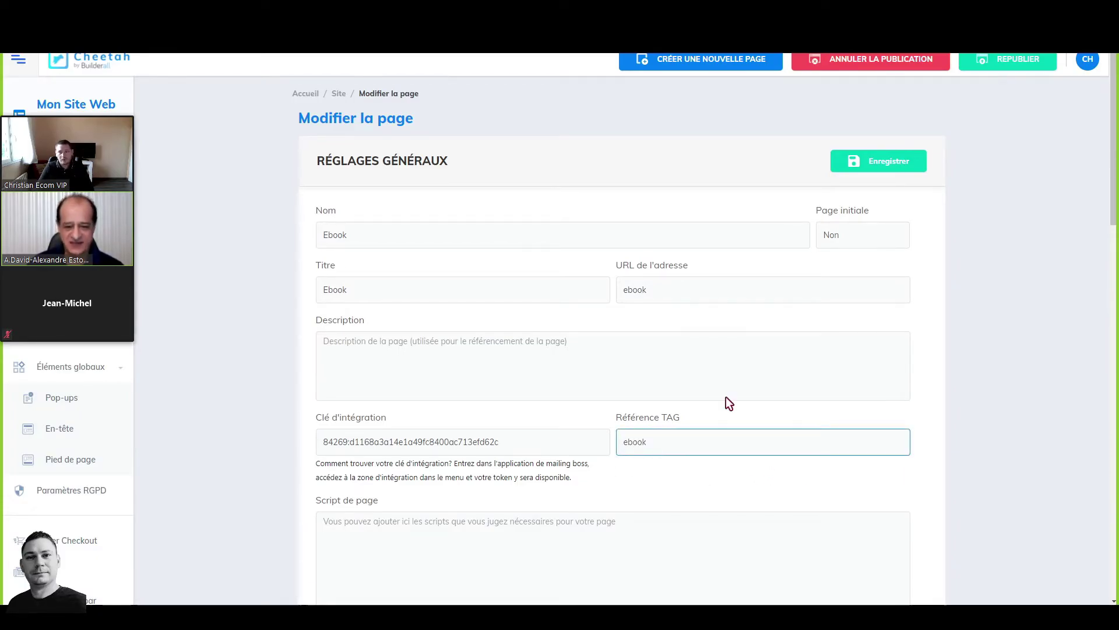
click(875, 167)
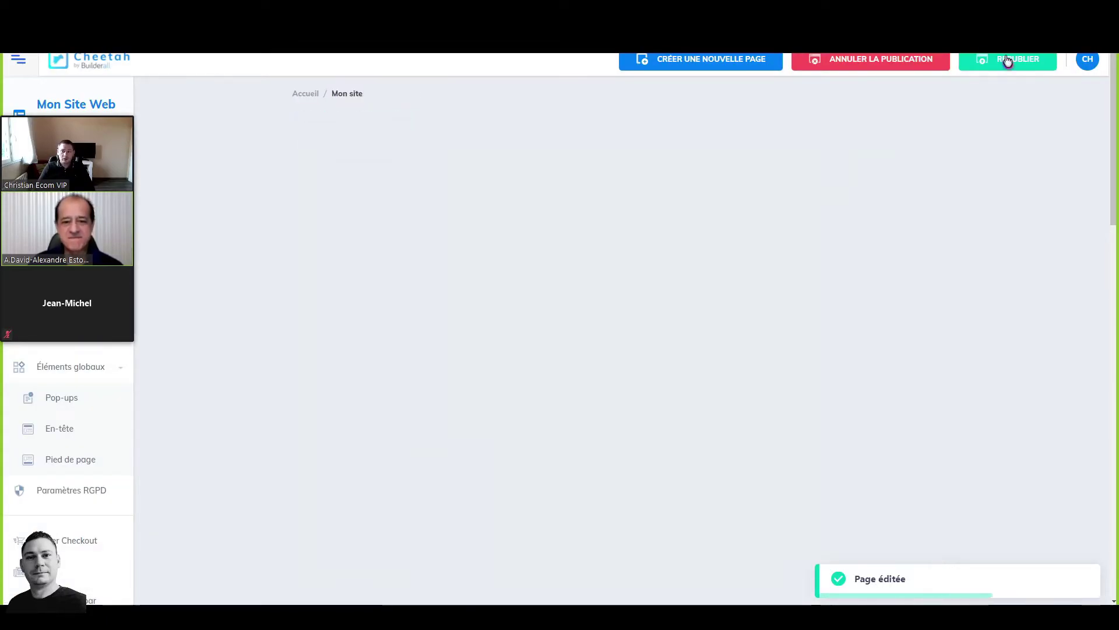
click(977, 66)
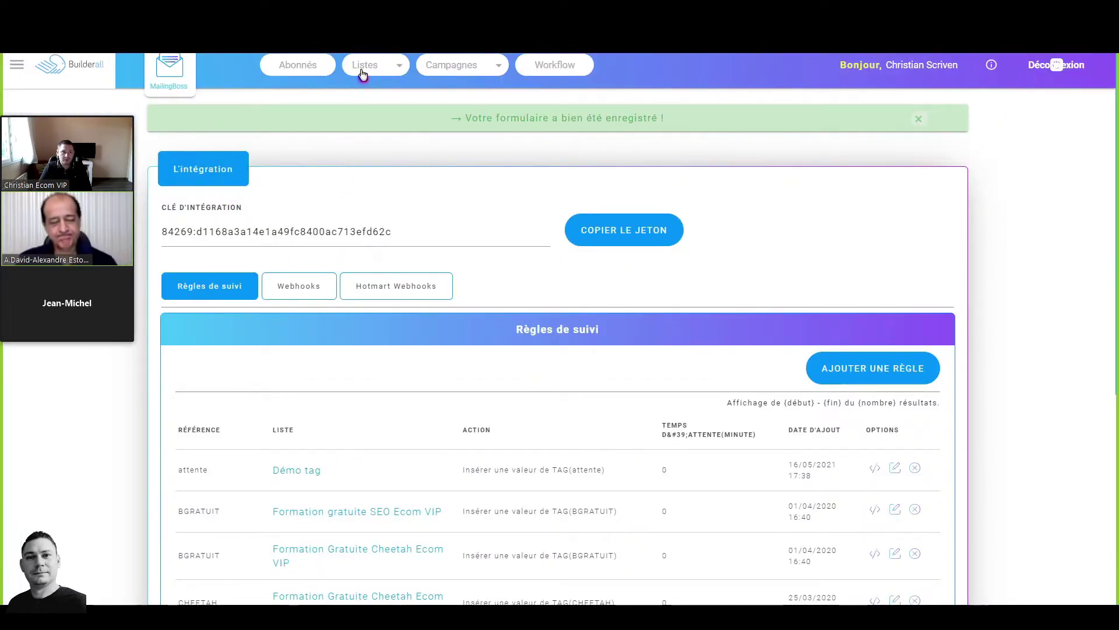
Step: From the lists overview, open the Formation Gratuite Cheetah Ecom VIP list's subscribers
click(366, 80)
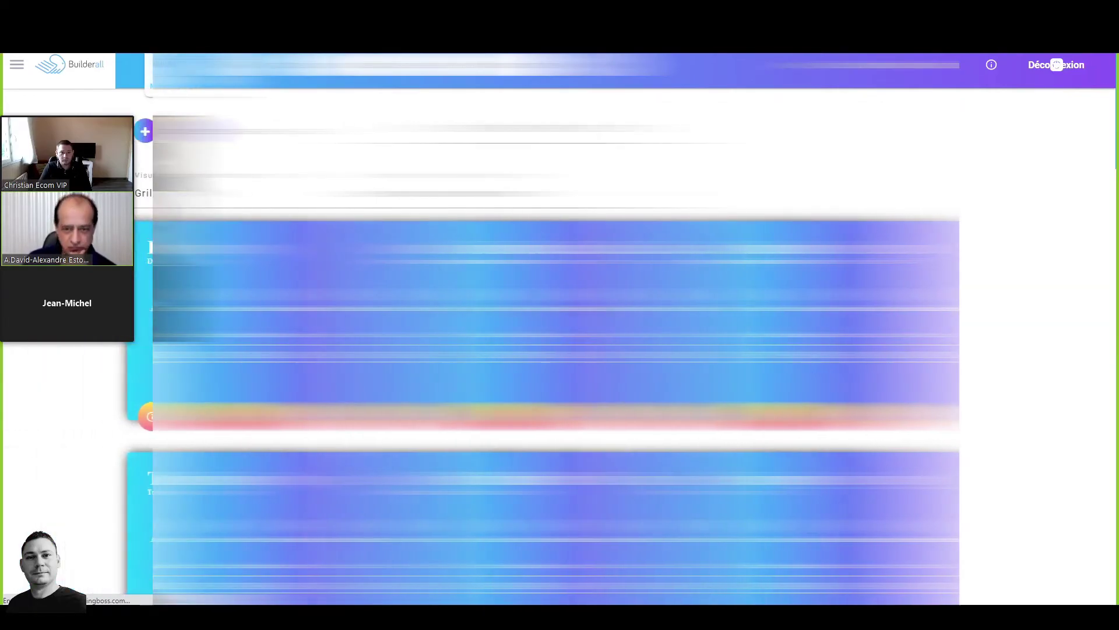
scroll(560, 327, down, 5)
scroll(560, 326, down, 5)
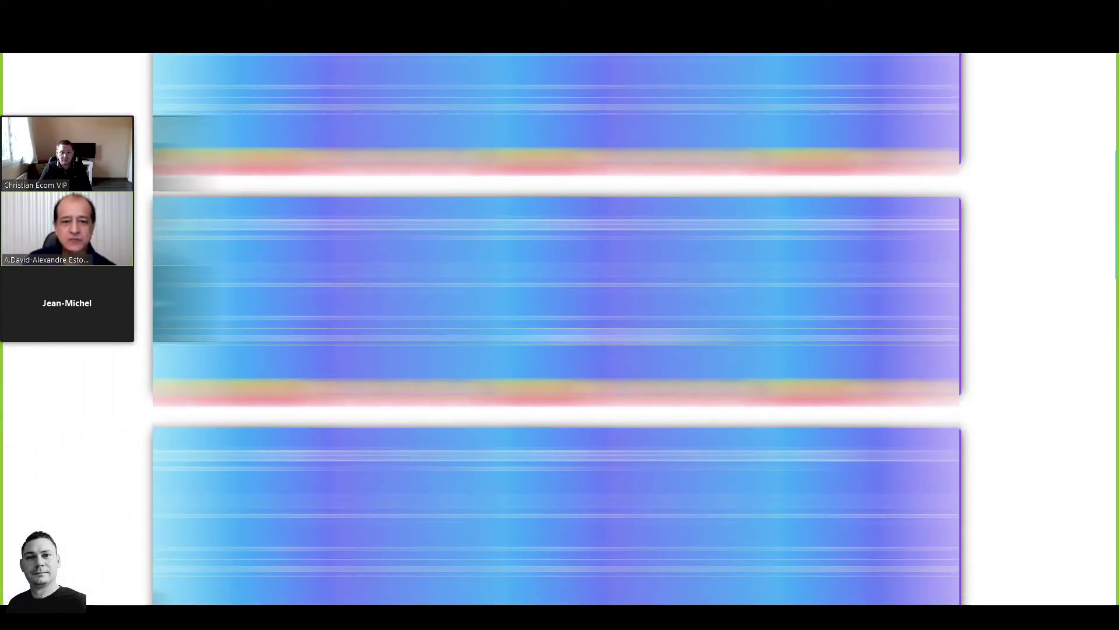
scroll(560, 326, down, 5)
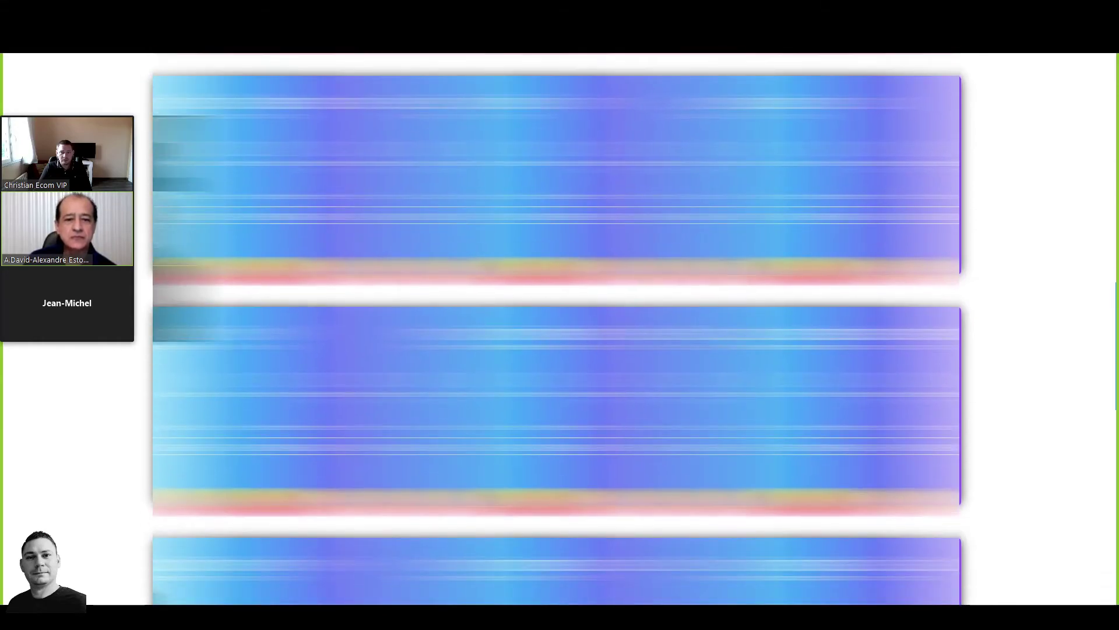
scroll(559, 326, down, 5)
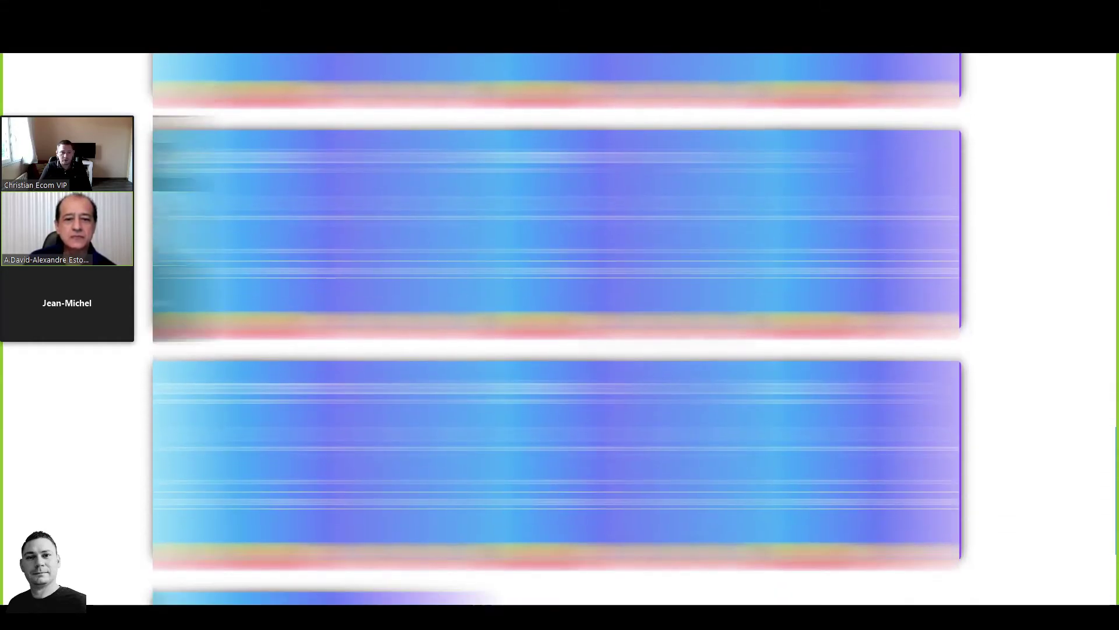
scroll(559, 327, down, 5)
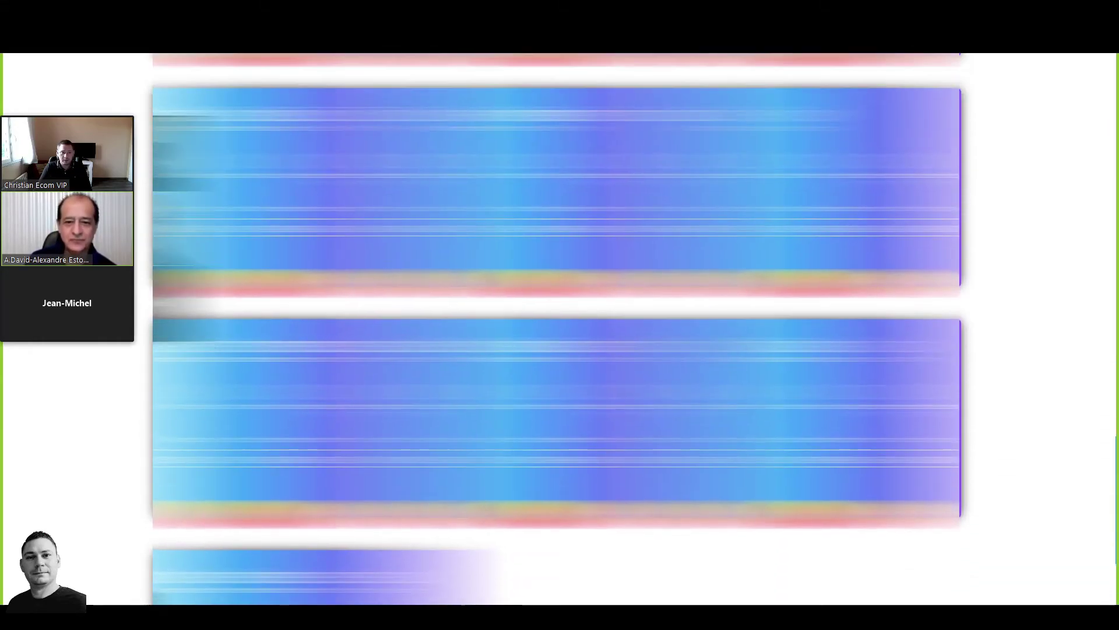
scroll(559, 327, down, 5)
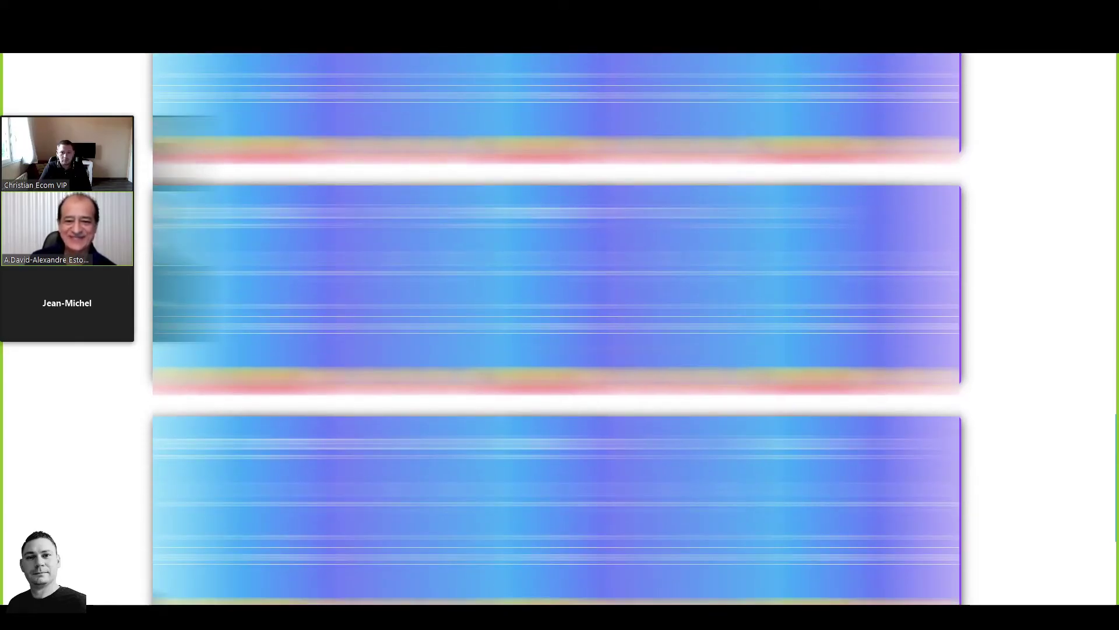
scroll(559, 326, down, 5)
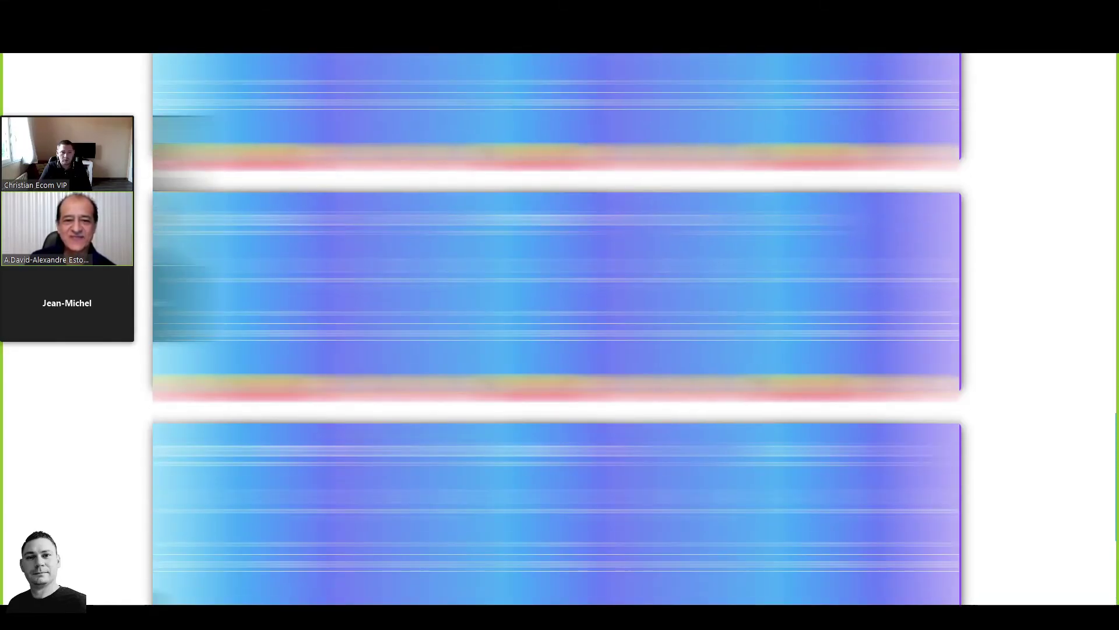
scroll(560, 326, down, 5)
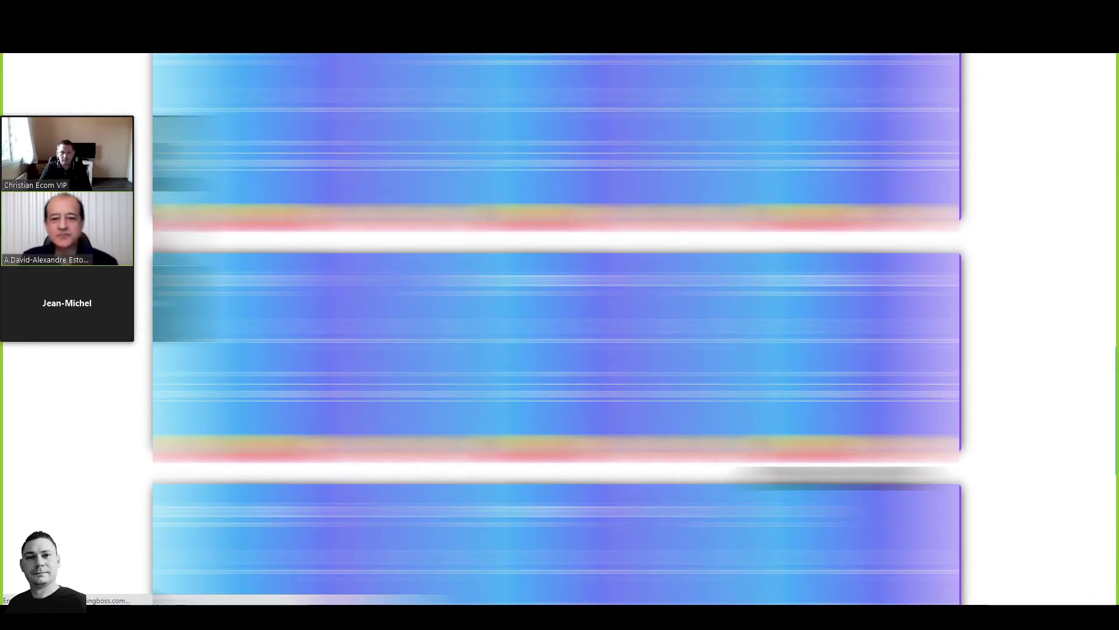
click(580, 434)
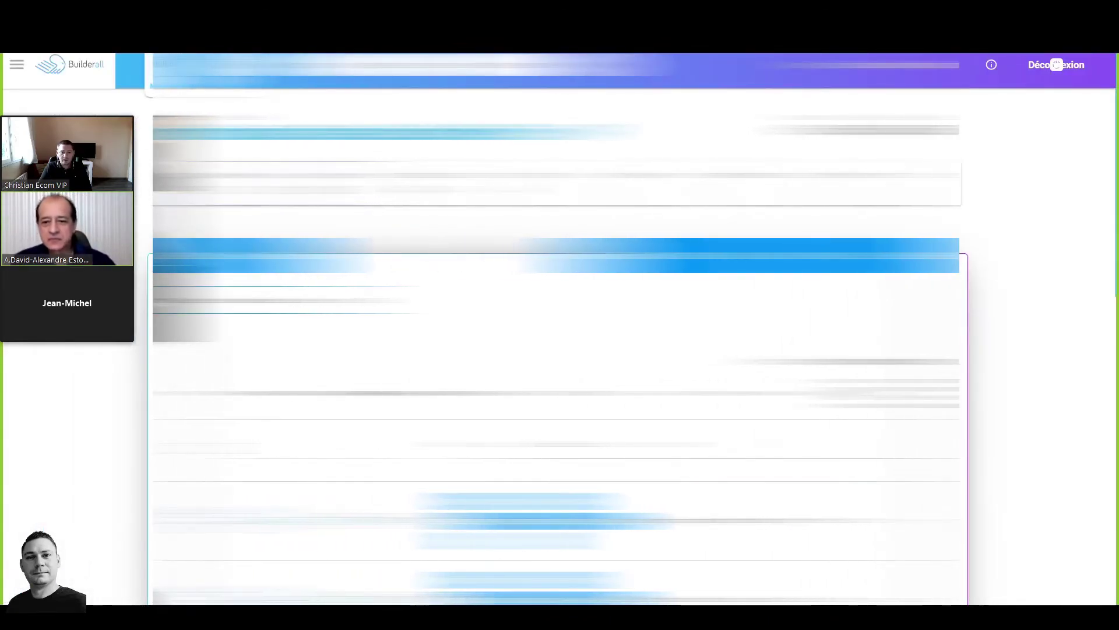
scroll(617, 408, down, 2)
Step: Scroll down to the subscriber table with the MOTS CLÉS keyword column
scroll(645, 388, down, 2)
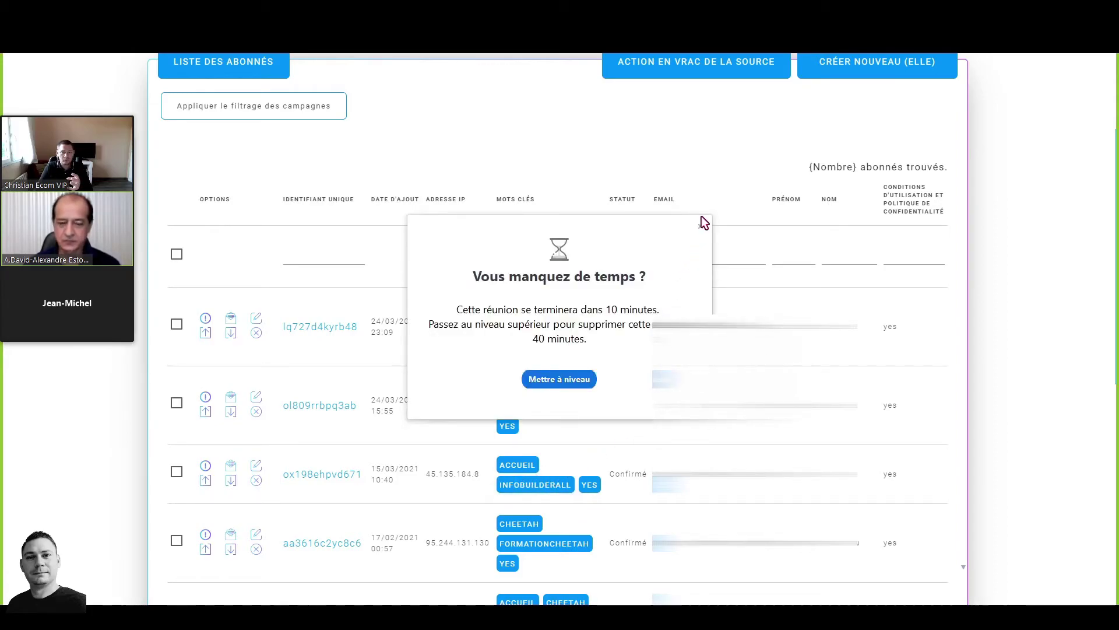
Step: Dismiss the Zoom time-limit popup covering the subscriber table
click(702, 224)
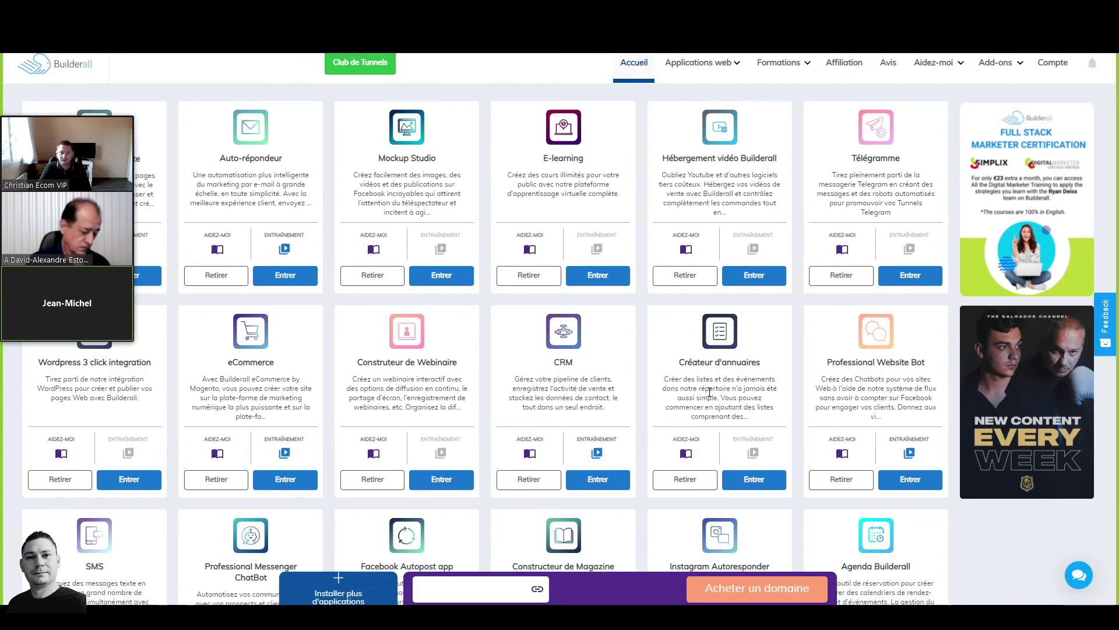
Step: Move the video panel off the dashboard cards and enter the CRM app
scroll(705, 361, down, 3)
scroll(709, 392, down, 3)
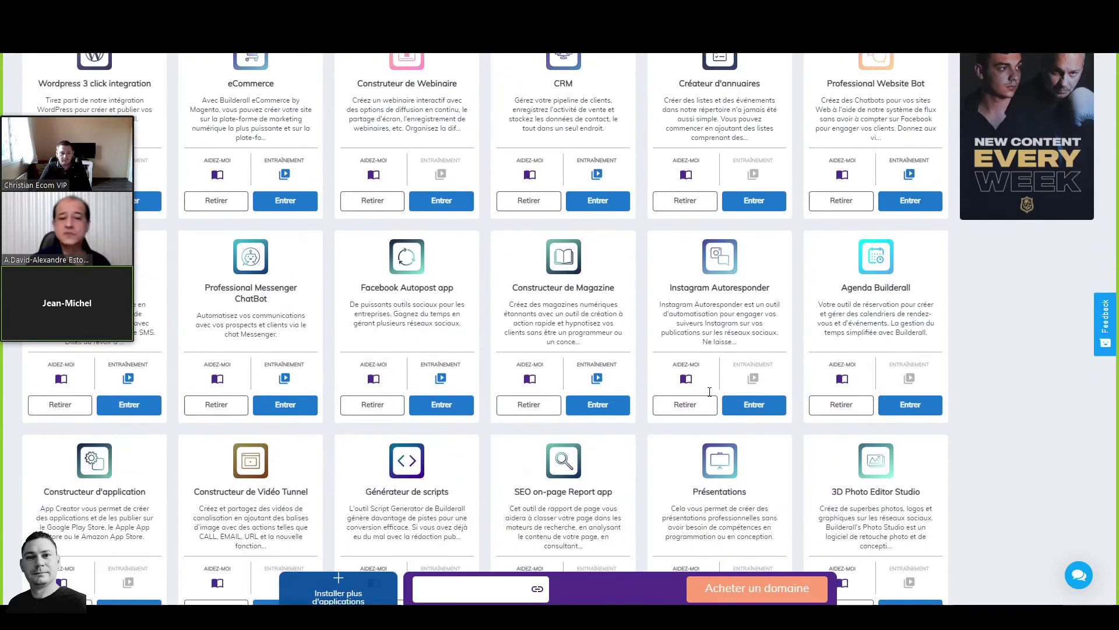
scroll(658, 438, down, 2)
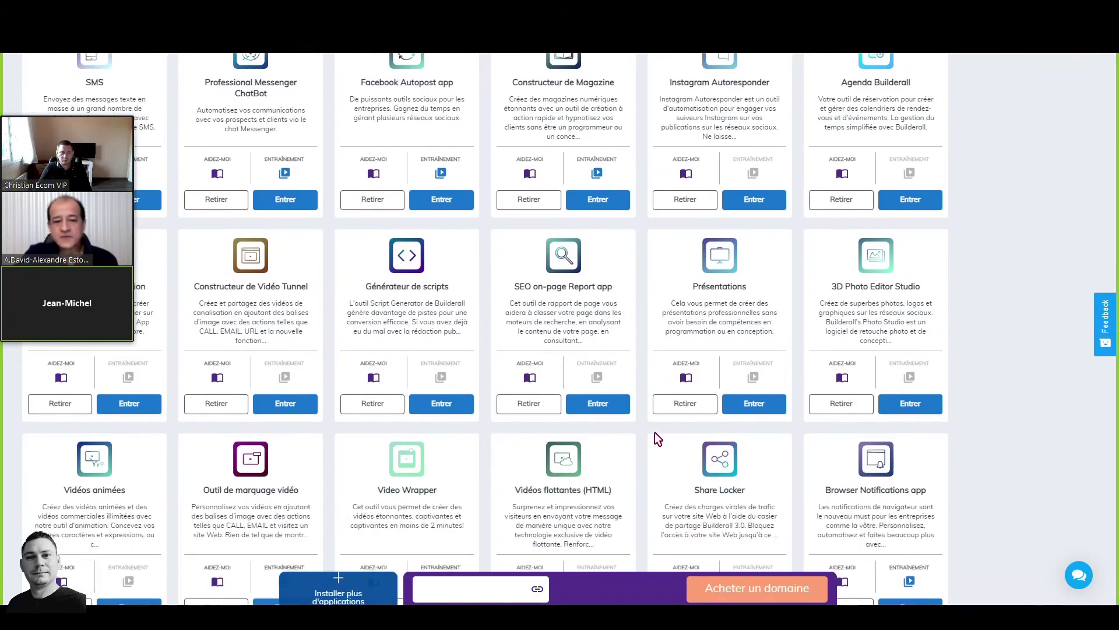
scroll(658, 439, down, 1)
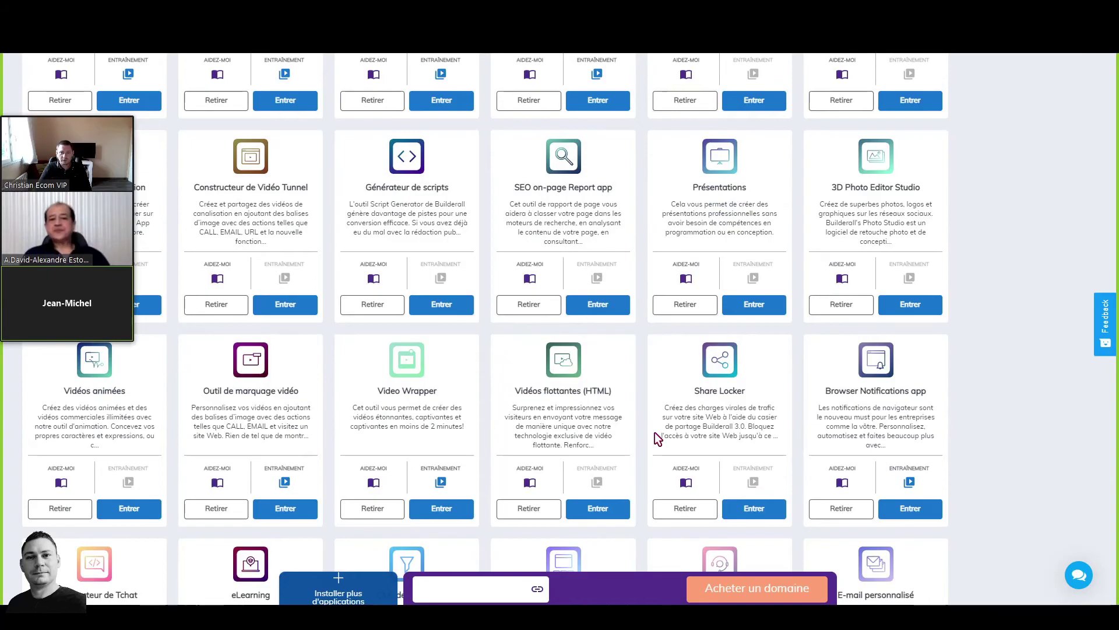
scroll(655, 434, up, 7)
drag(79, 114, 1055, 280)
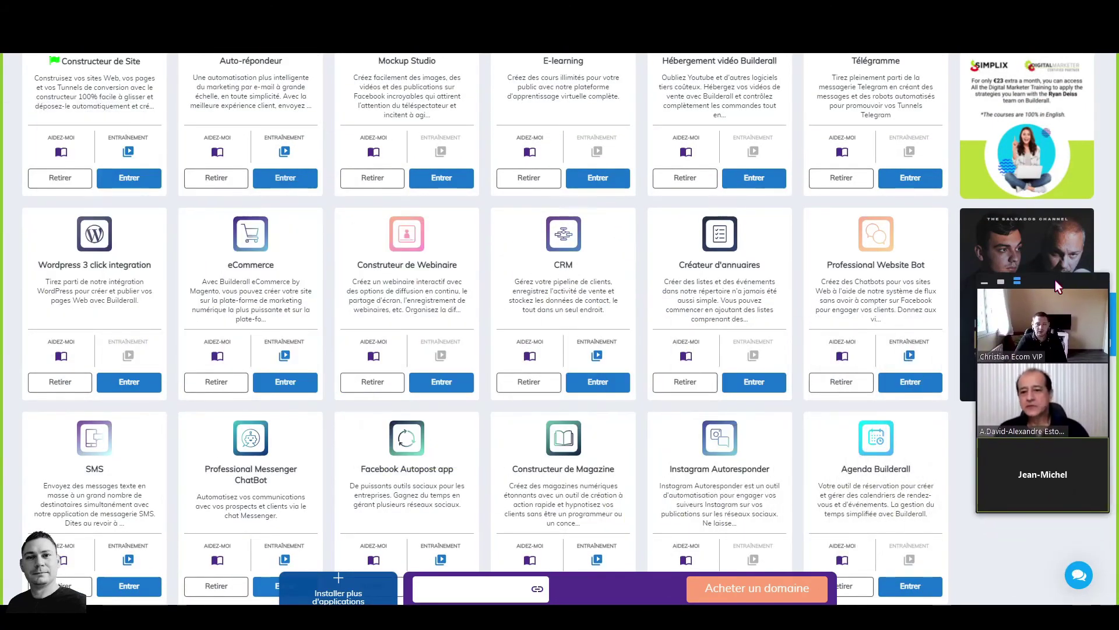
scroll(577, 386, up, 2)
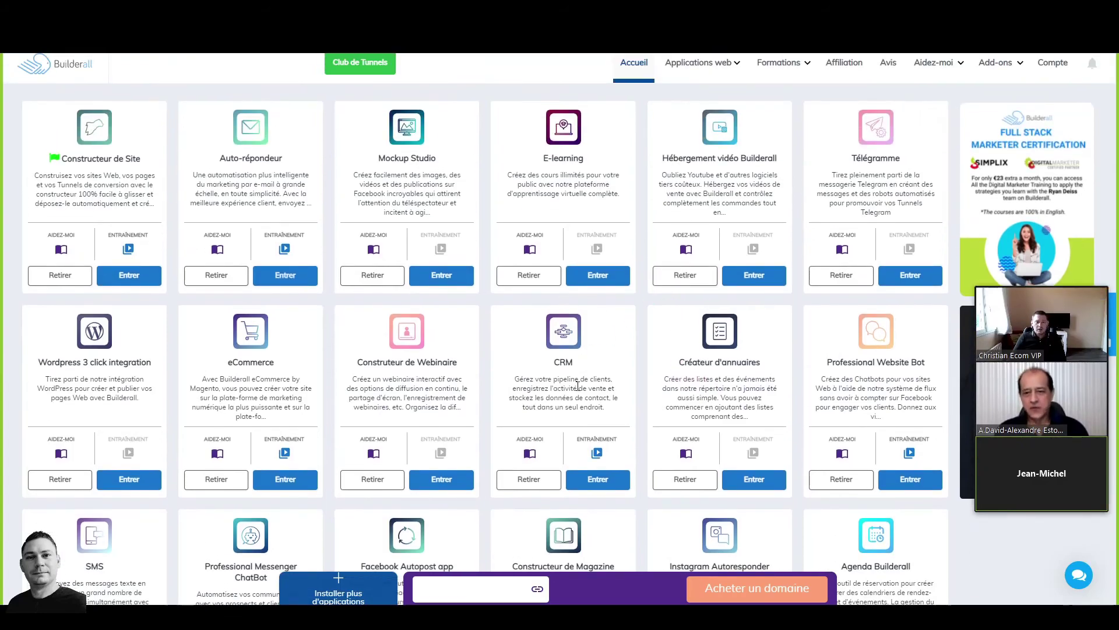
click(602, 481)
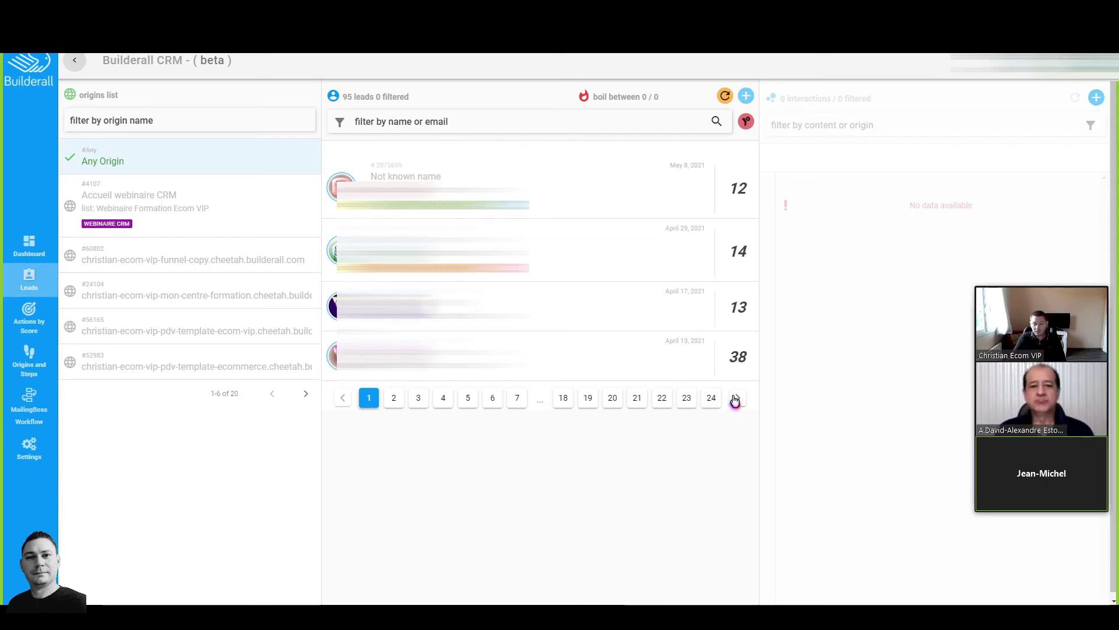
Step: Go to the fourth page of leads and open the score-32 lead's interactions
click(392, 401)
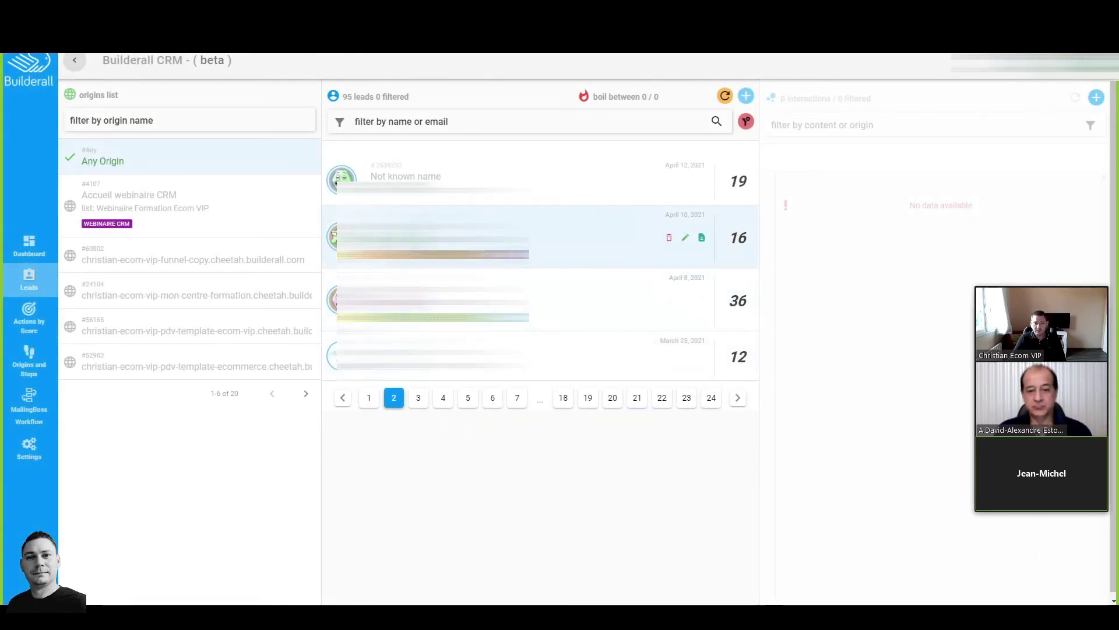
click(418, 398)
click(451, 425)
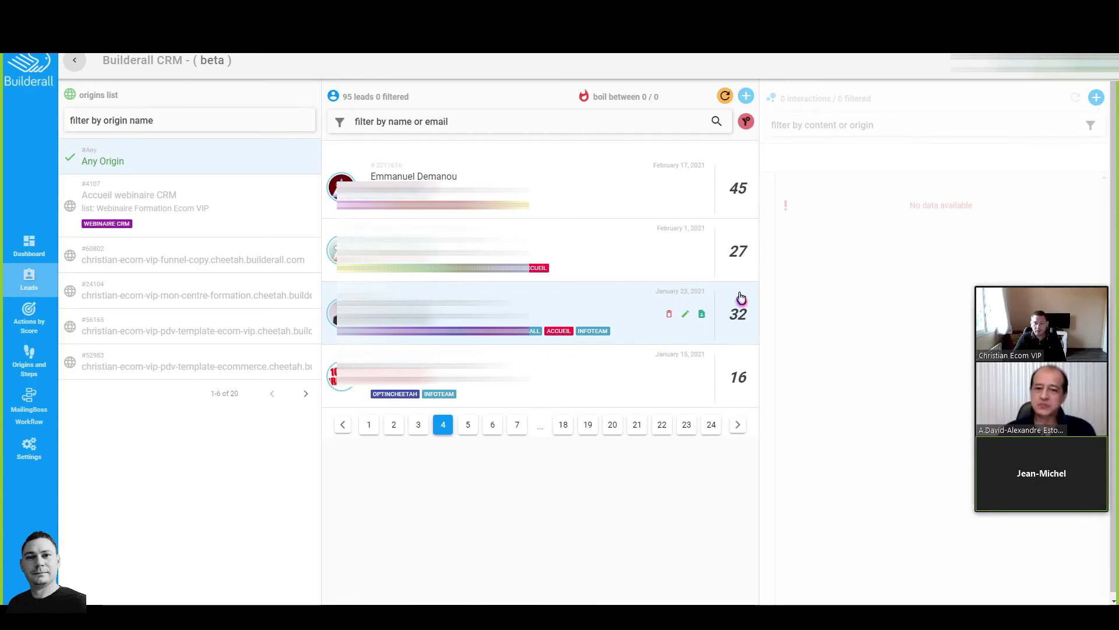
click(577, 332)
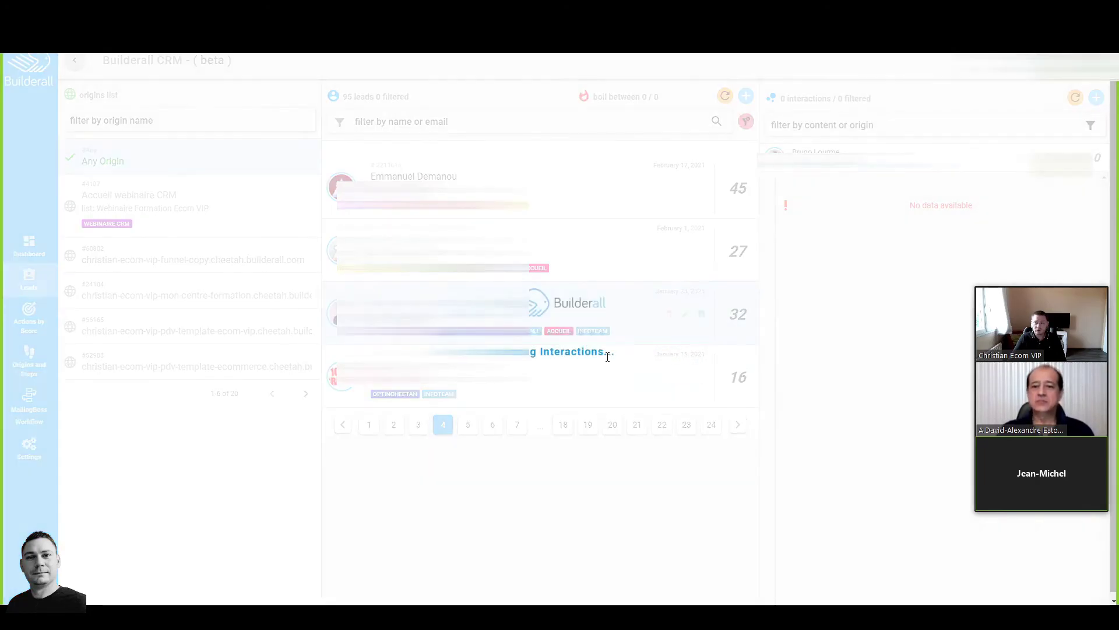
drag(1049, 283, 229, 150)
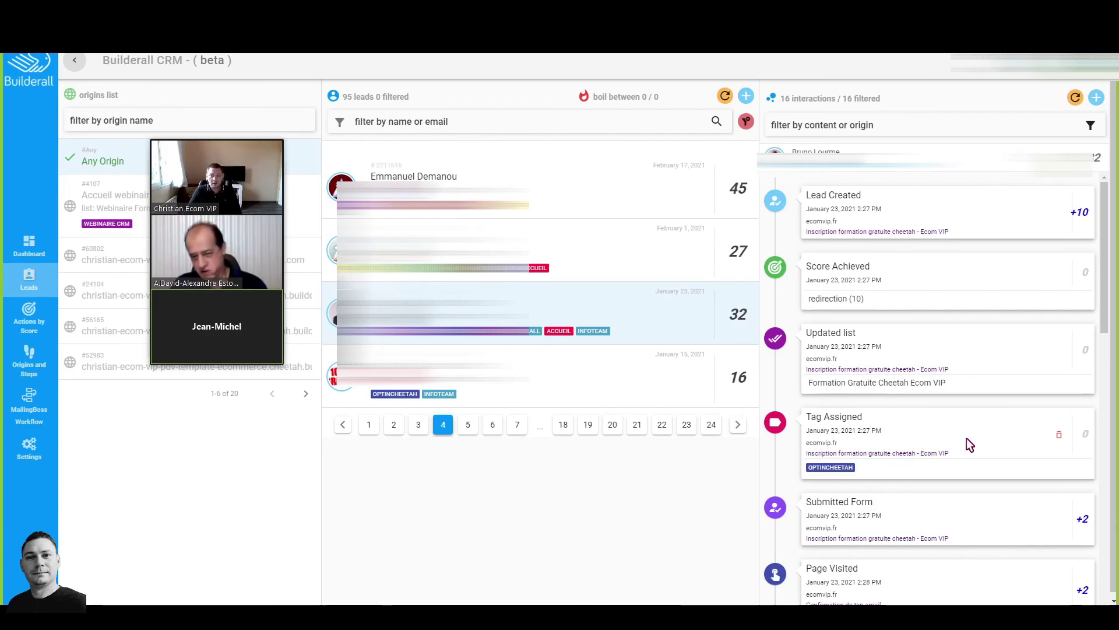
Step: Review the lead's later ACCUEIL and INFOTEAM tag assignments, then go to Actions by Score
scroll(956, 452, down, 2)
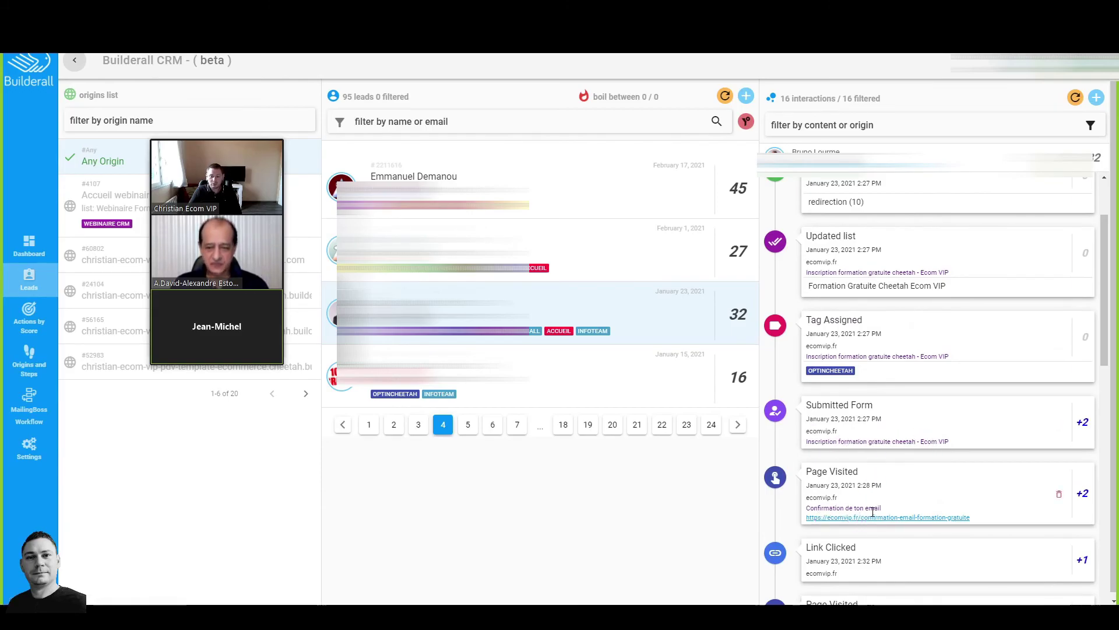
scroll(941, 480, down, 10)
scroll(939, 481, down, 2)
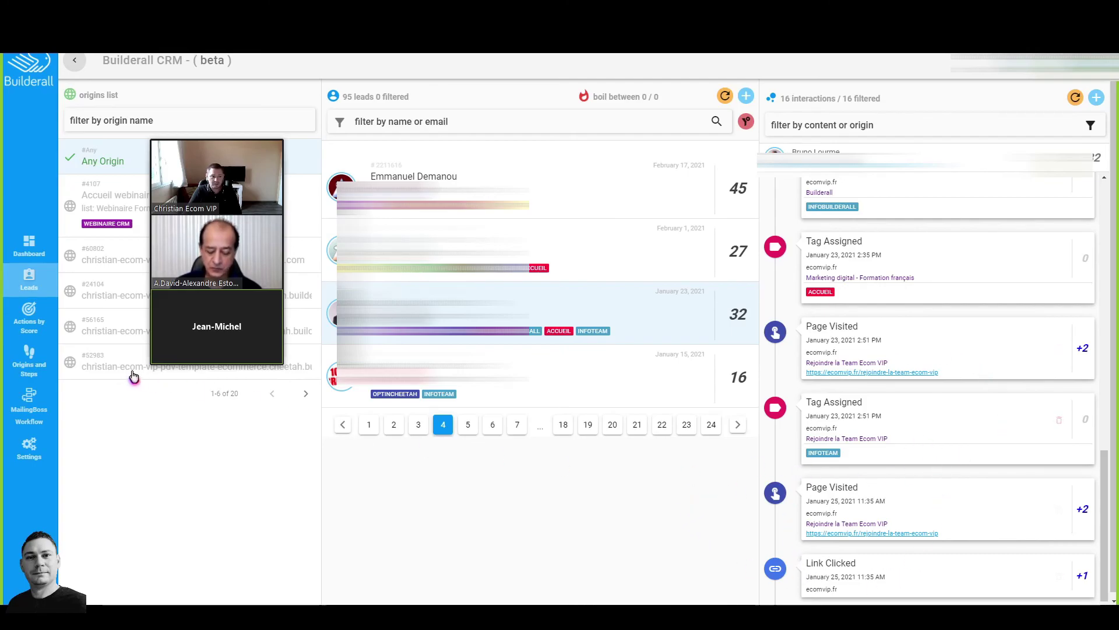
click(34, 330)
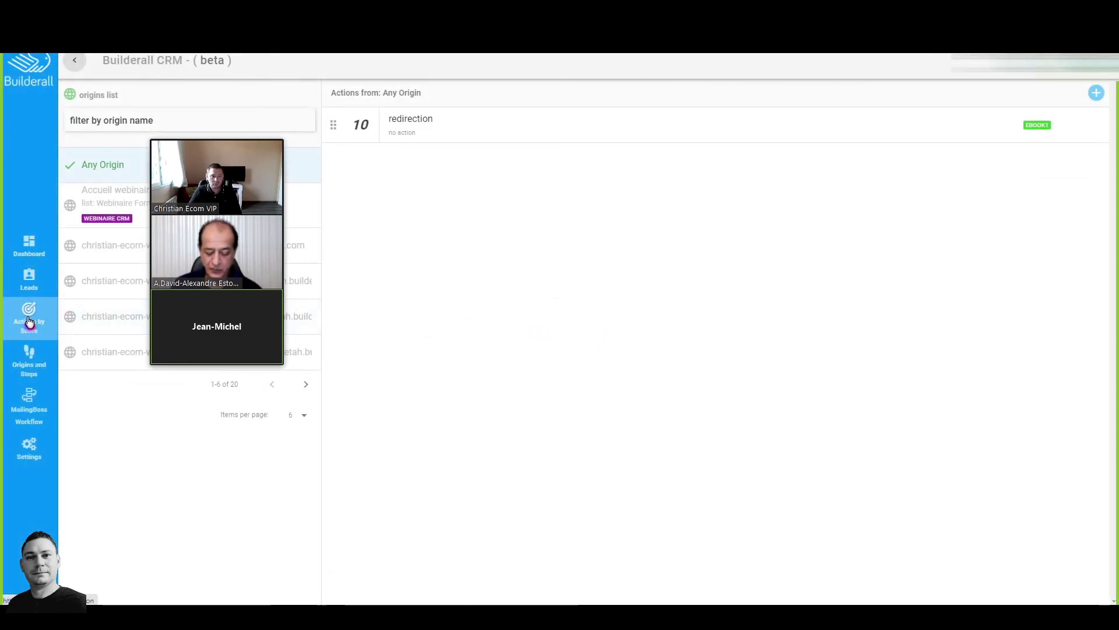
Step: Inspect the 'redirection' score action (10 points, Any Origin, EBOOK1 tag) and close it unchanged
drag(216, 148, 688, 222)
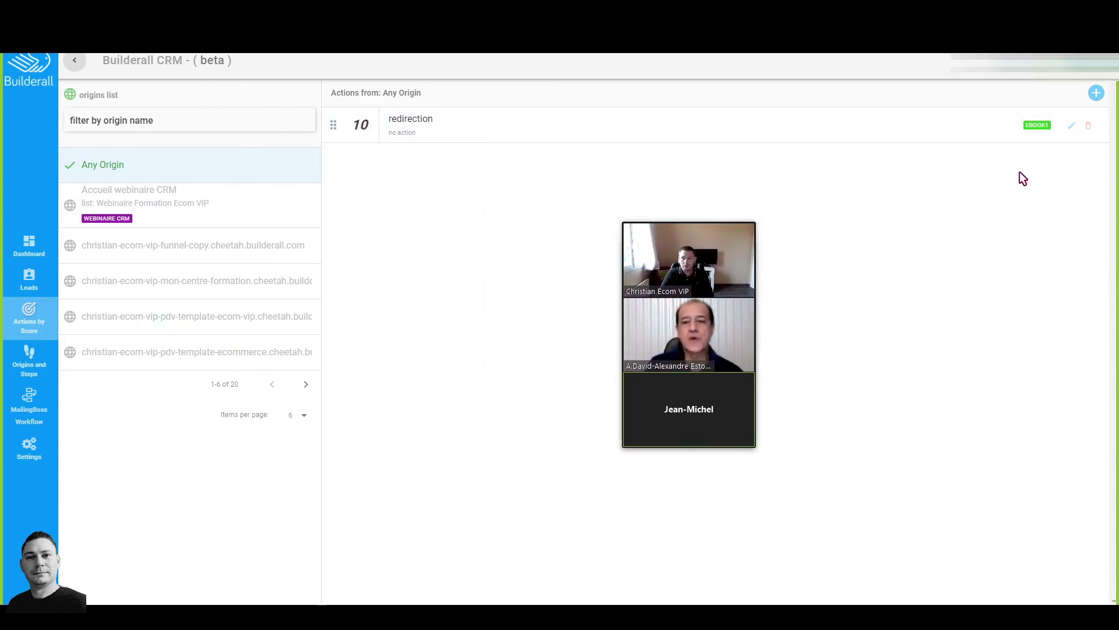
click(1071, 125)
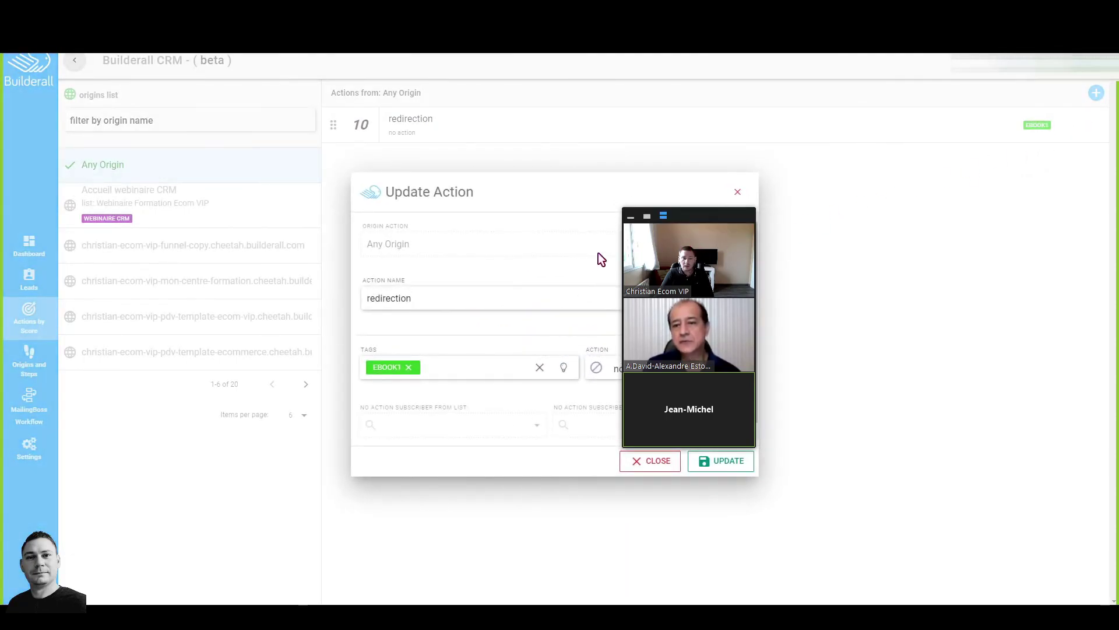
drag(701, 212, 901, 174)
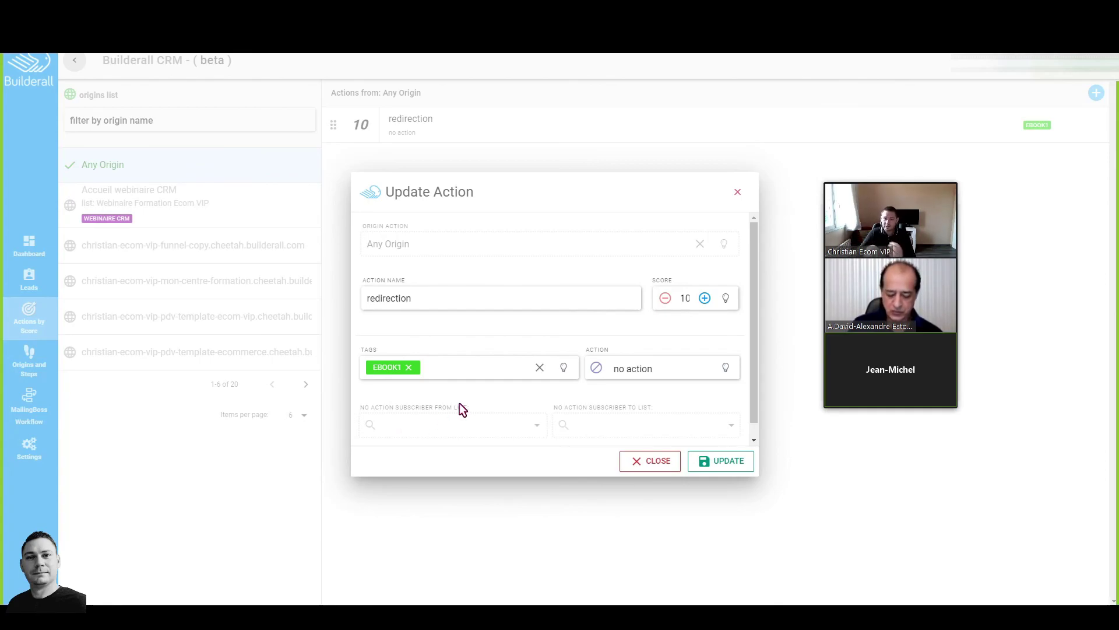
click(737, 192)
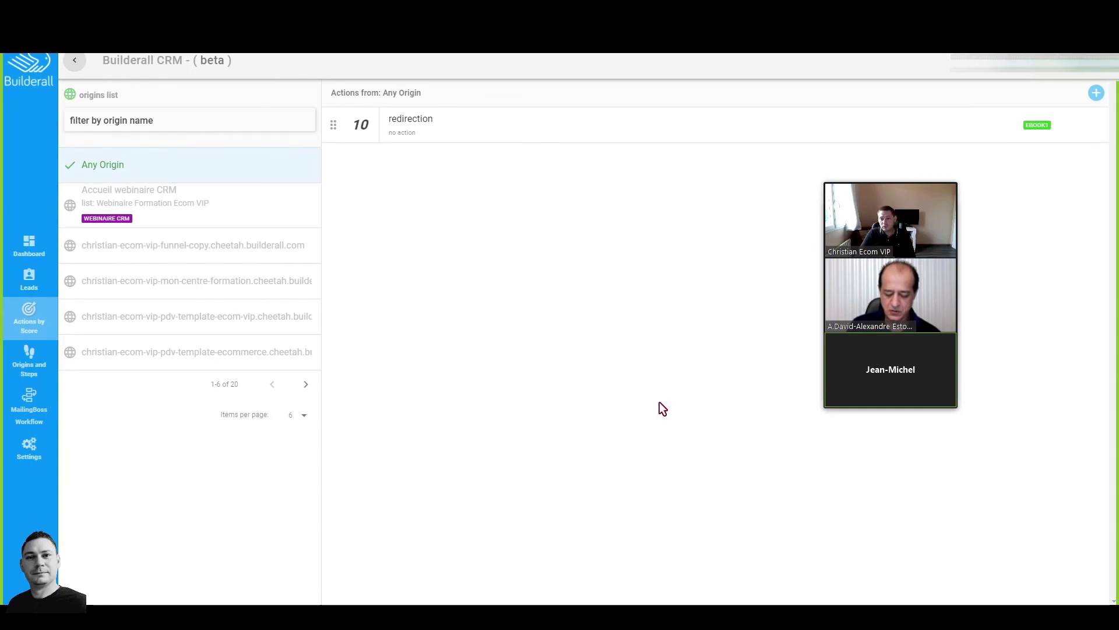